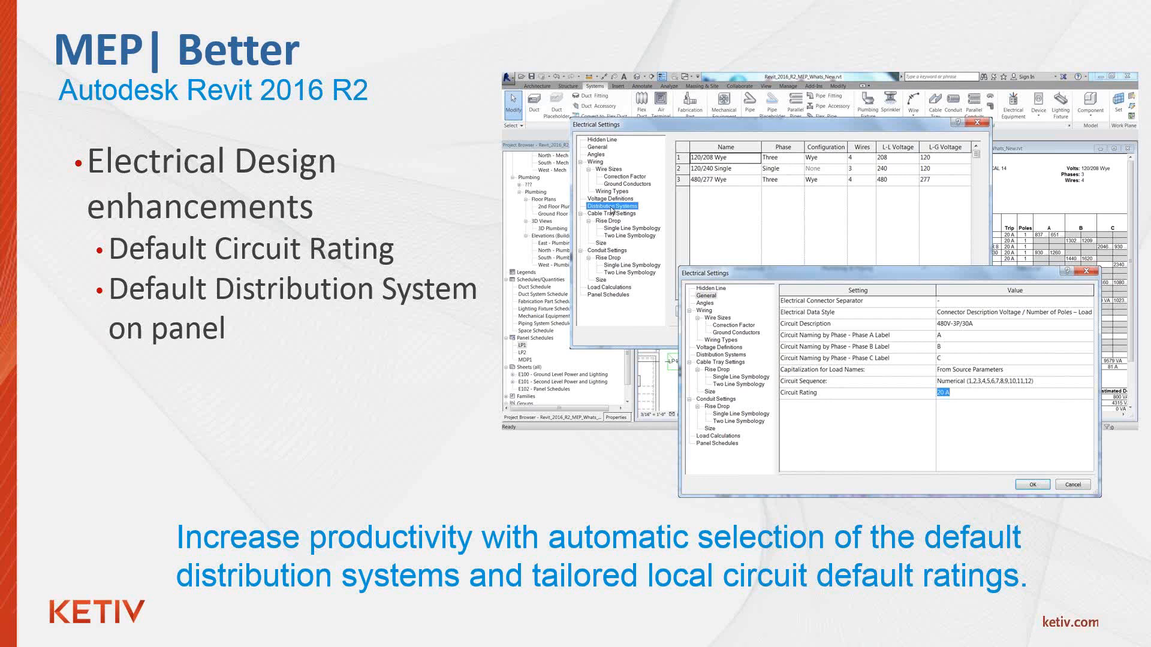
# - Switch from the presentation to Revit and open the BiohazardTrashCan furniture in the Ground Floor 3D view for family editing
pyautogui.press('Right')
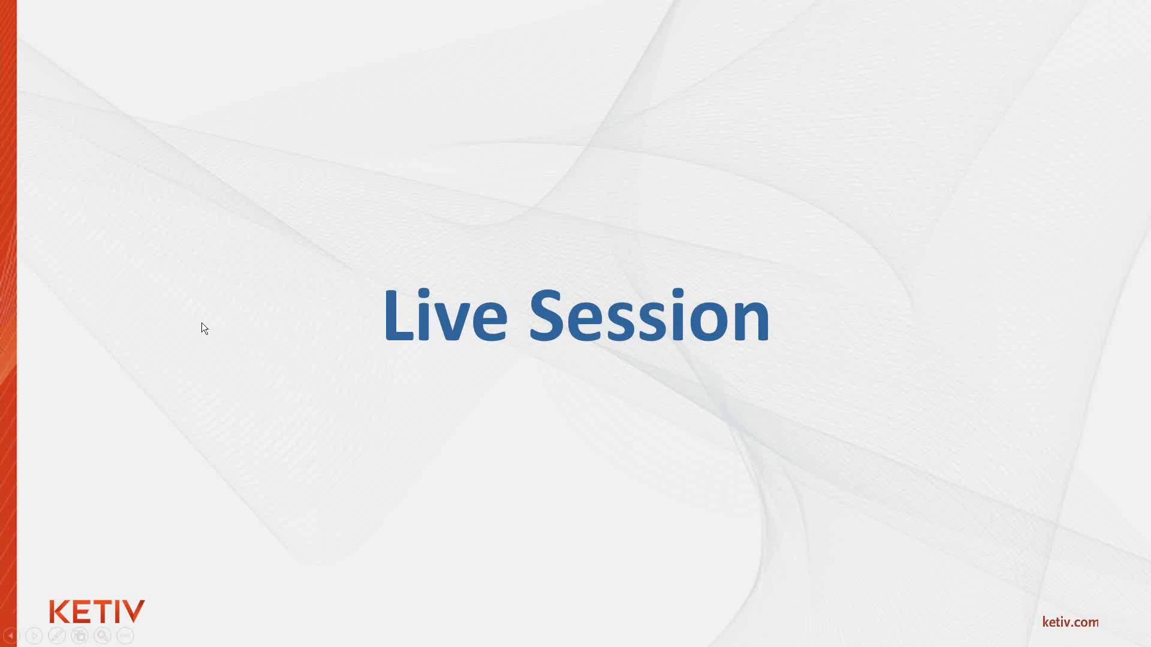
pyautogui.hotkey('alt', 'Tab')
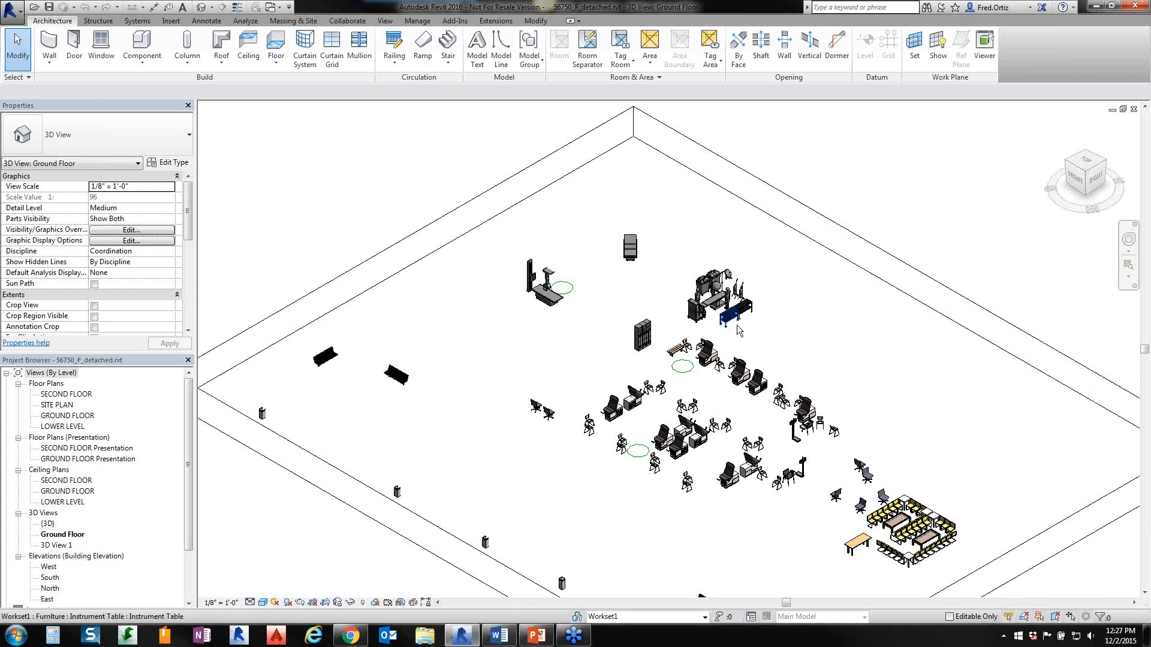
pyautogui.scroll(5, 738, 330)
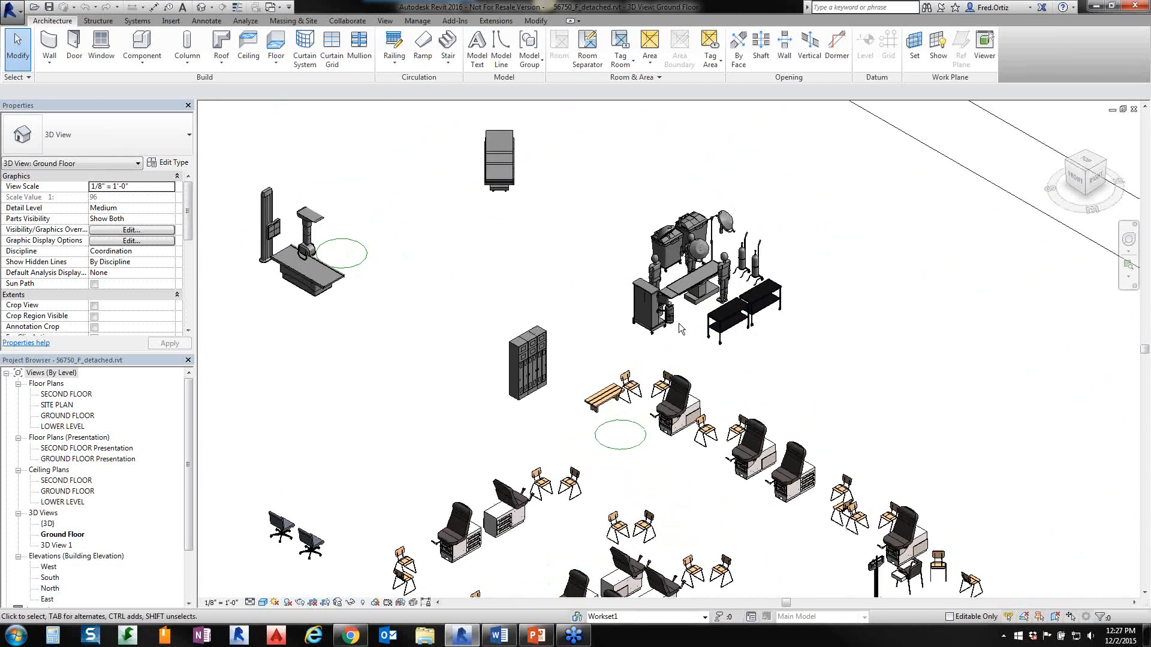
pyautogui.scroll(1, 675, 323)
pyautogui.scroll(1, 602, 279)
pyautogui.scroll(2, 614, 212)
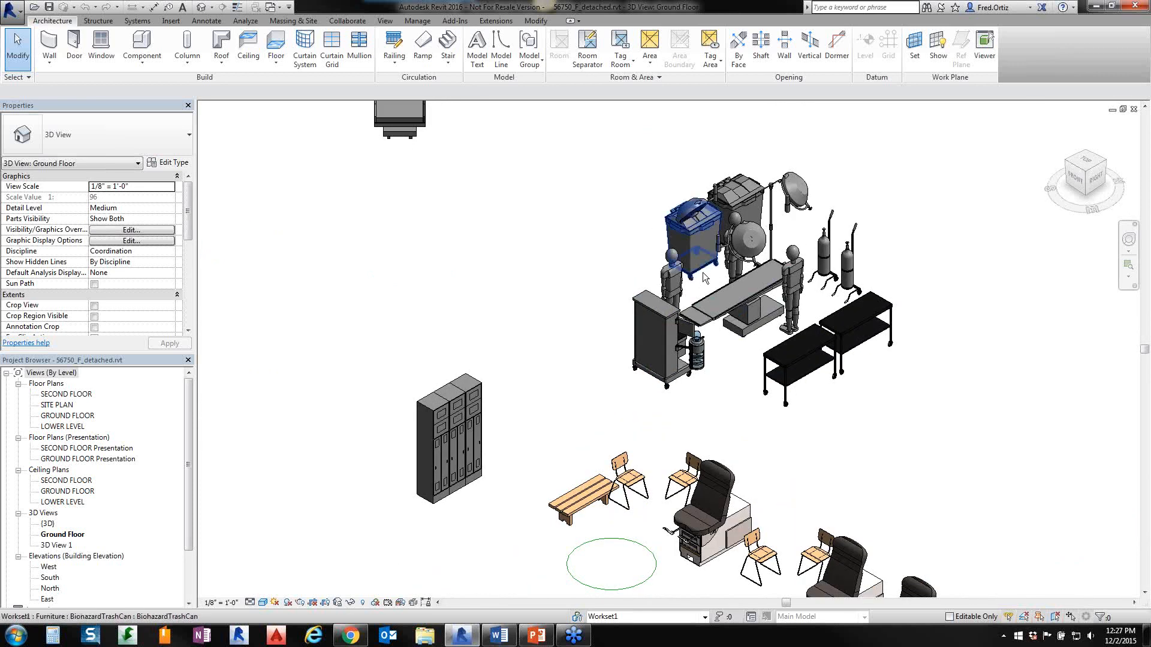
pyautogui.click(704, 270)
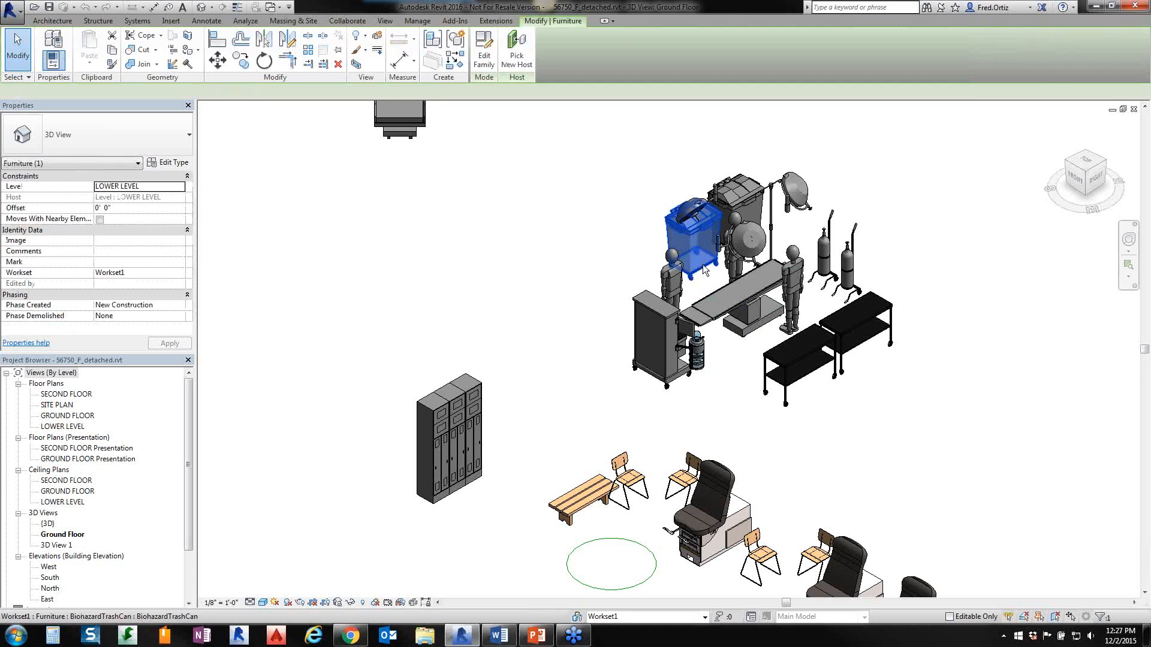
pyautogui.click(476, 56)
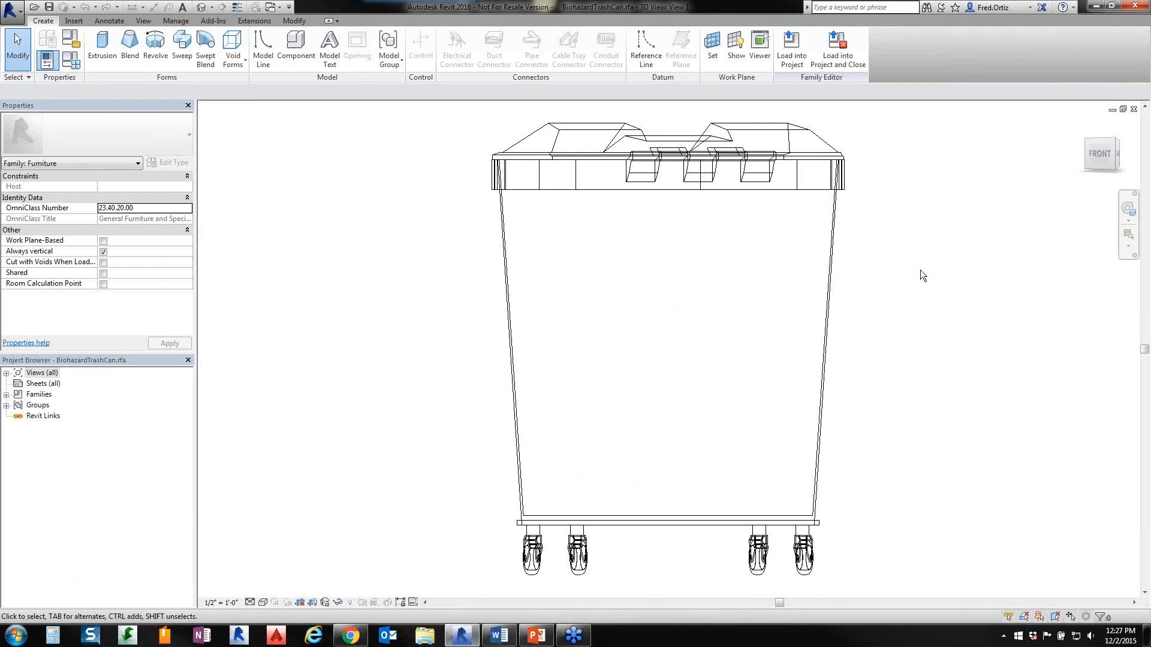
# - Show the trash can family in its isometric home view and turn Preview Visibility on
pyautogui.click(1082, 126)
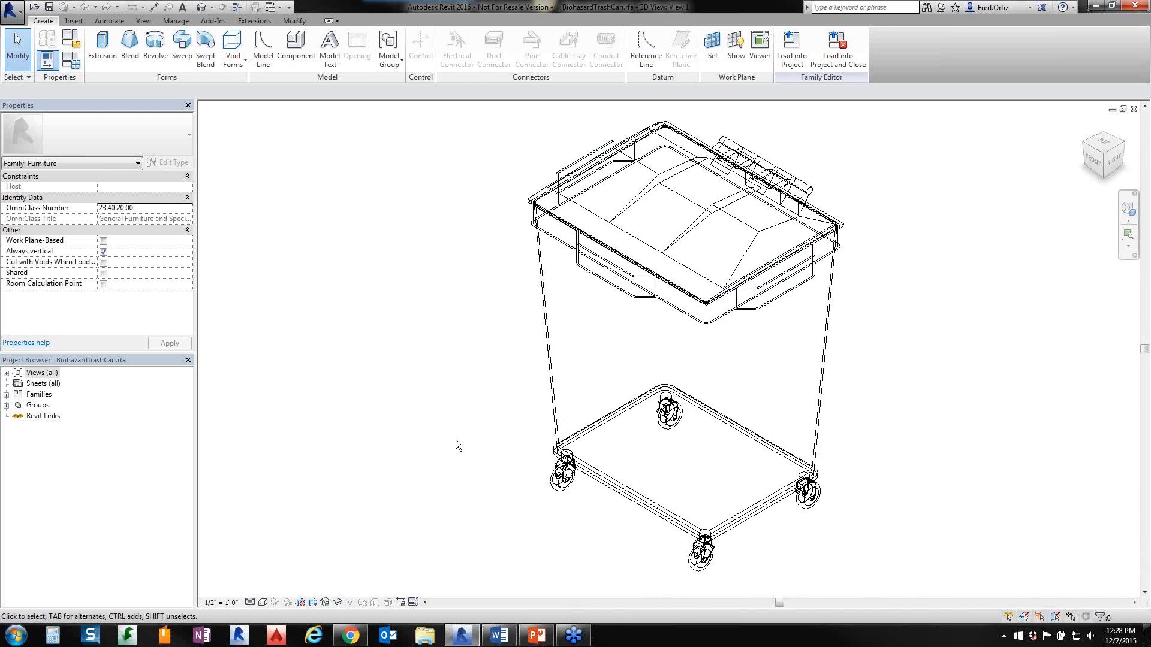
pyautogui.click(415, 603)
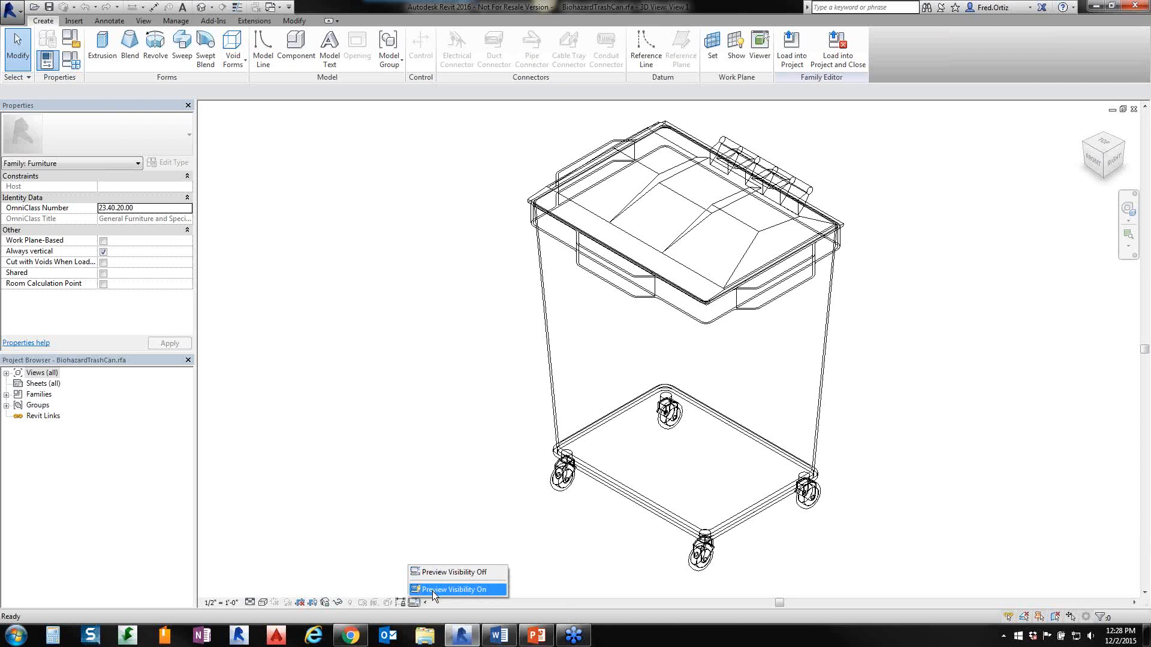
pyautogui.click(432, 589)
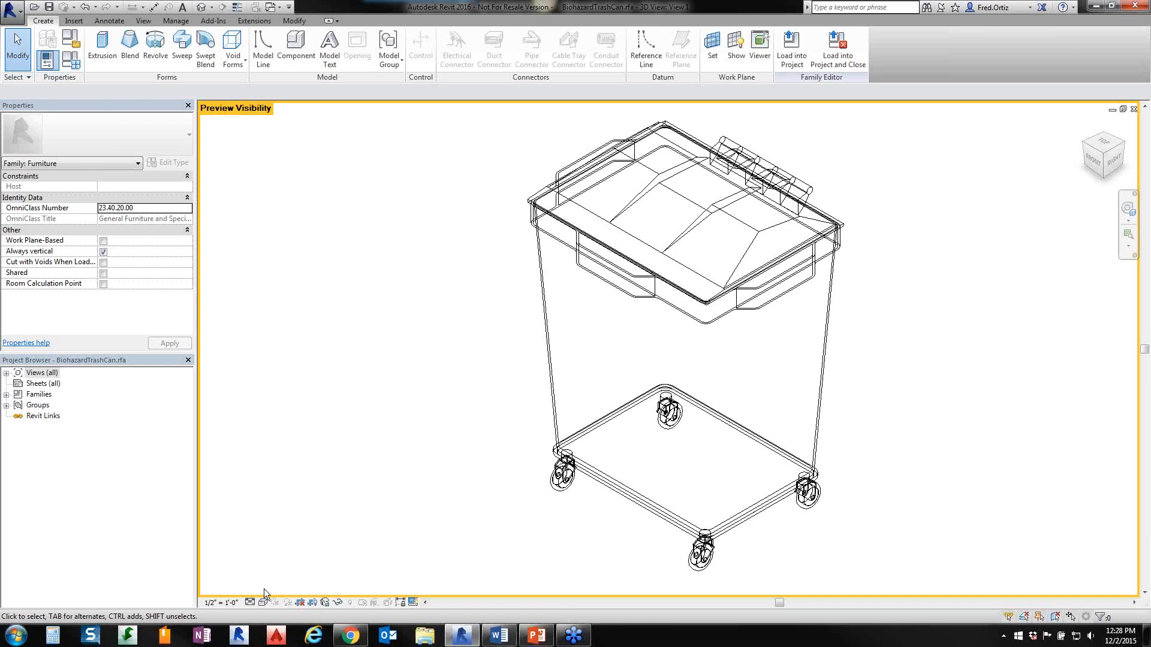
# - Compare the trash can's preview at the Coarse, Medium and Fine detail levels, also examining it from the top
pyautogui.click(250, 602)
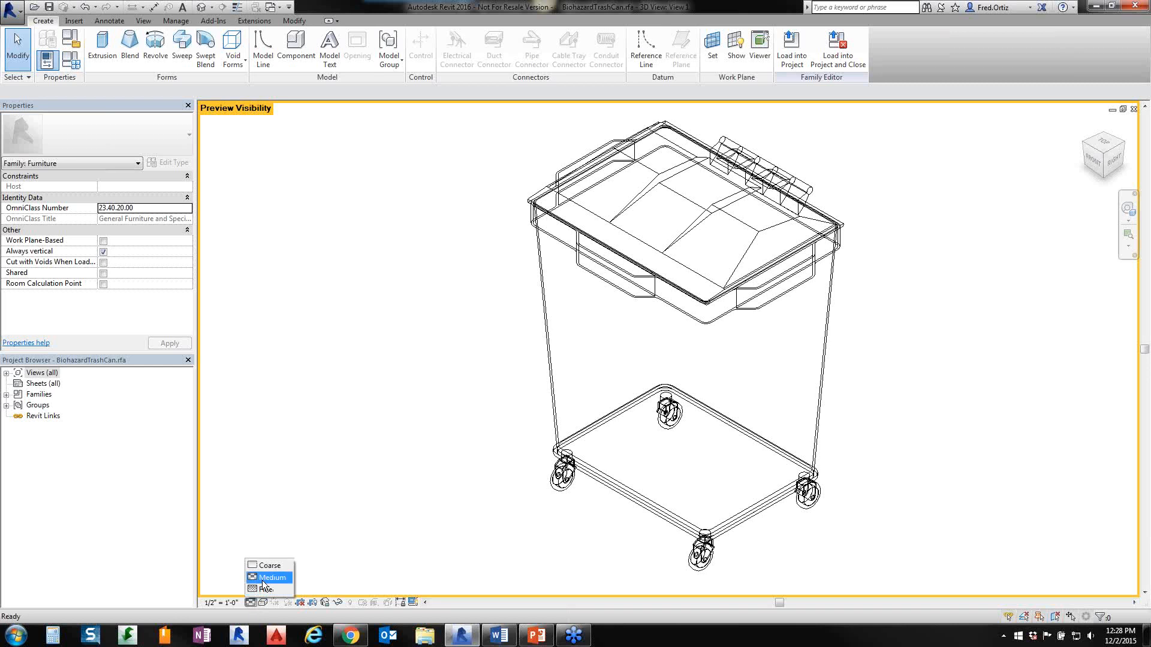
pyautogui.click(267, 566)
pyautogui.click(250, 603)
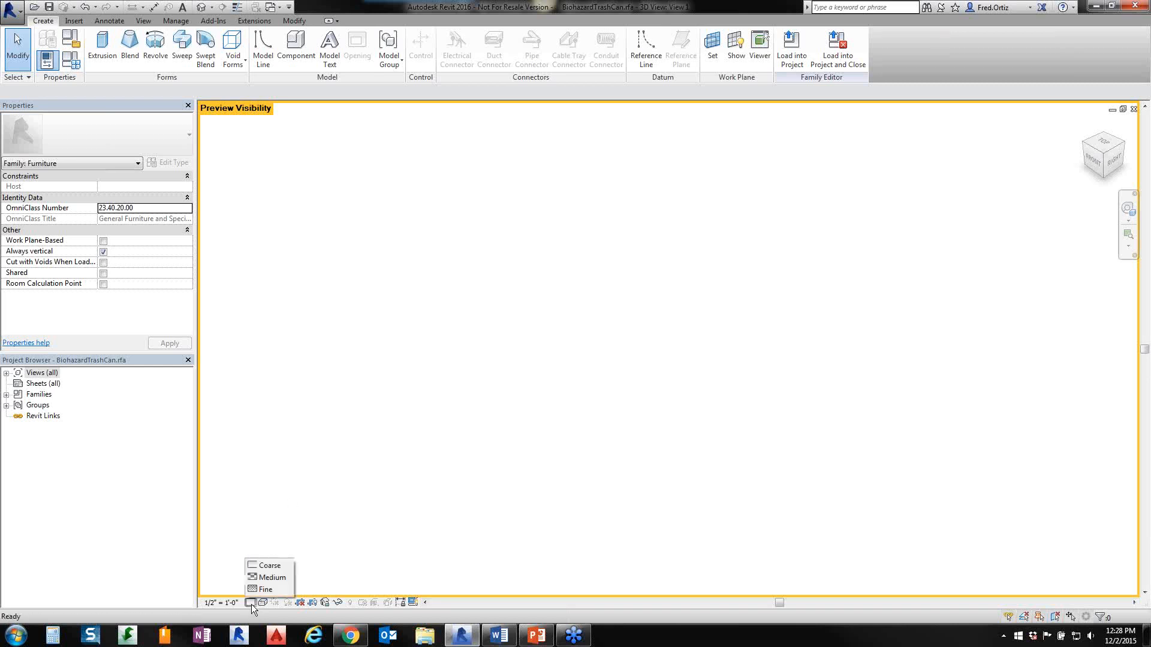
pyautogui.click(268, 586)
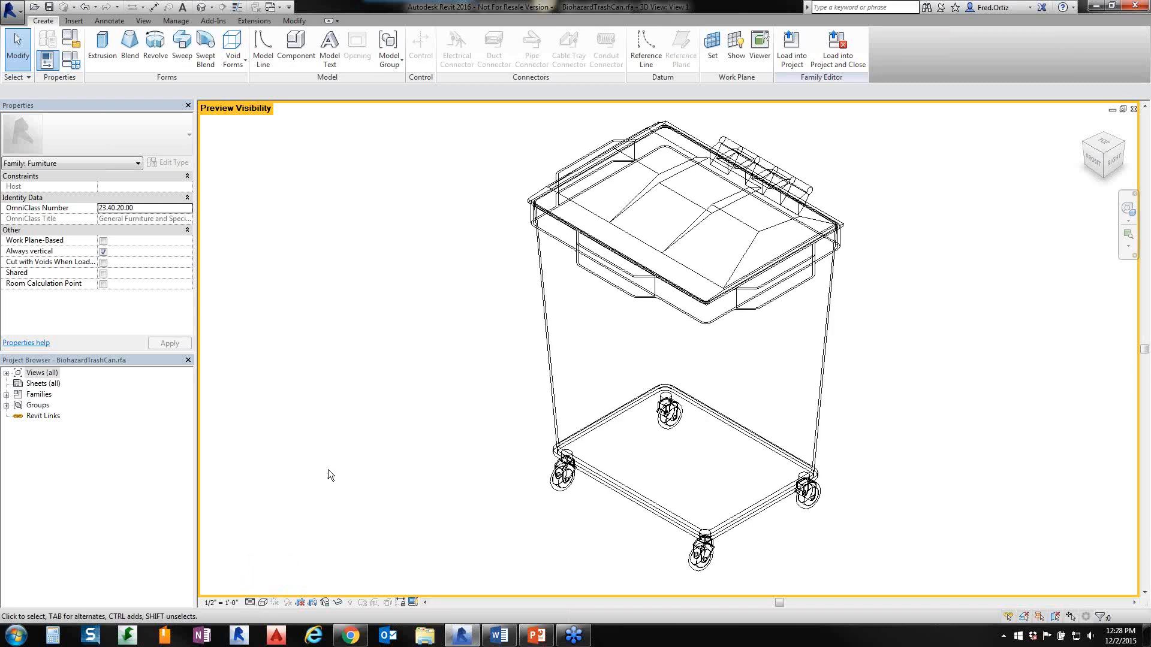
pyautogui.click(250, 603)
pyautogui.click(268, 586)
pyautogui.click(1104, 139)
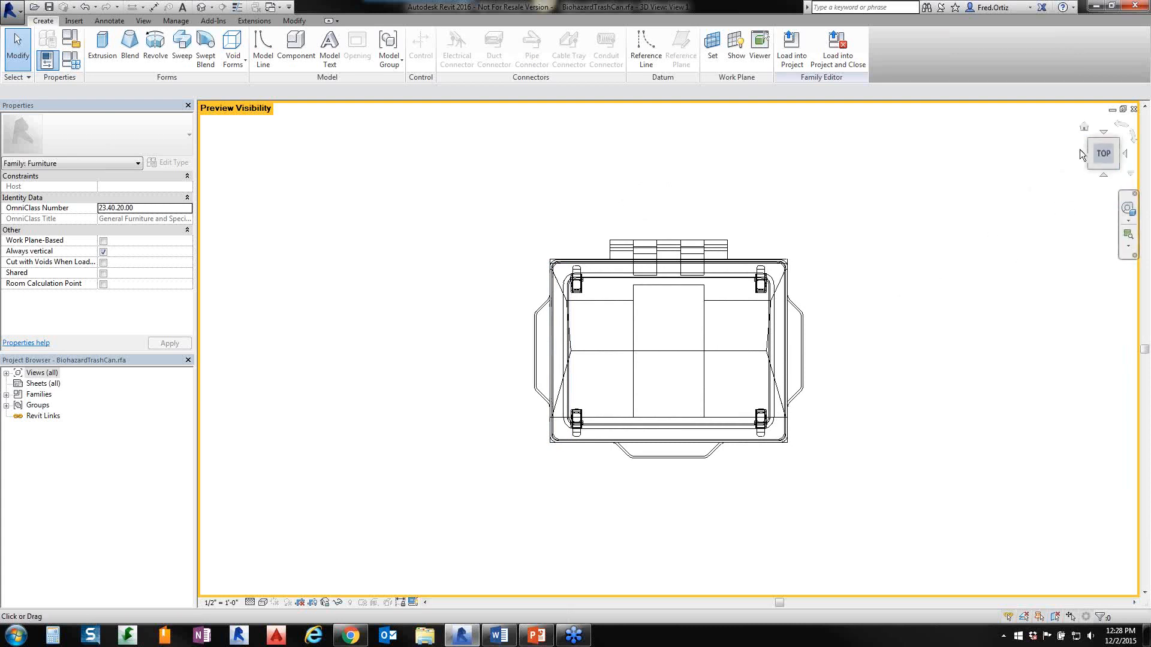
pyautogui.click(1085, 127)
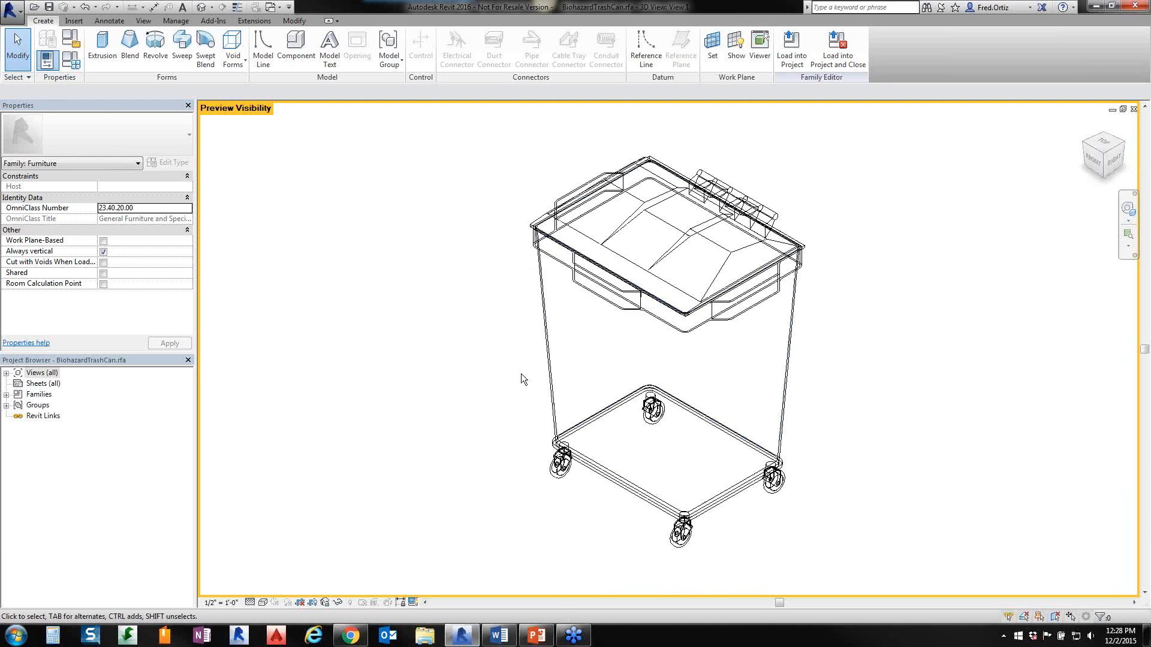
# - Make the trash can's solid blend body visible at the Coarse detail level in its family element visibility settings
pyautogui.click(547, 351)
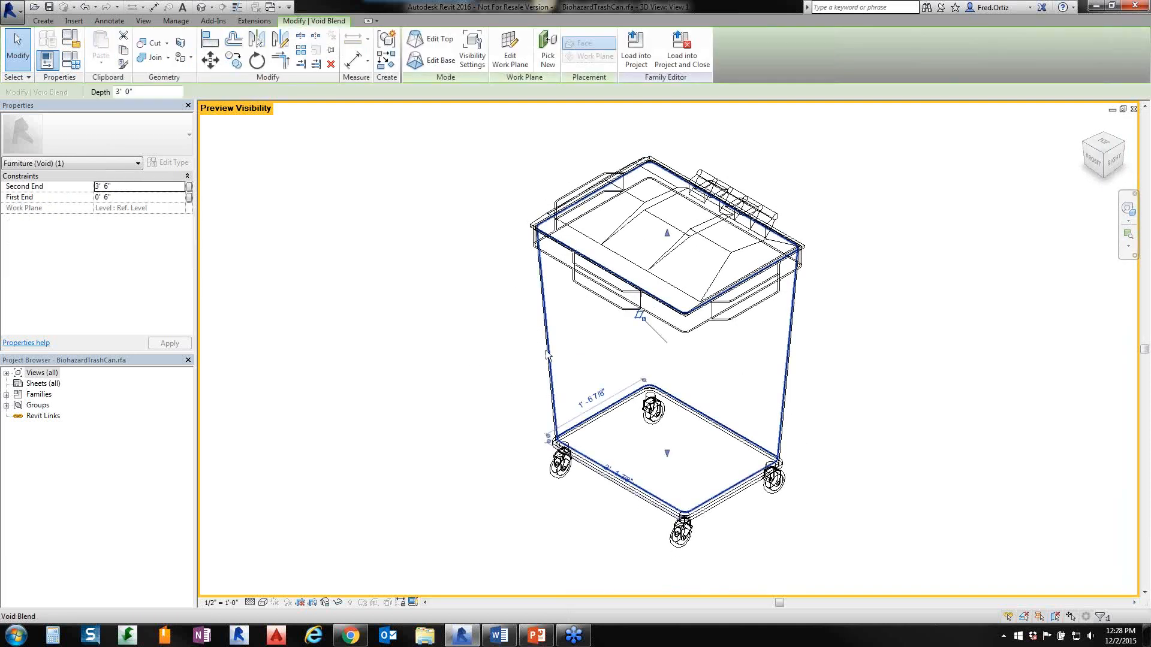
pyautogui.click(537, 361)
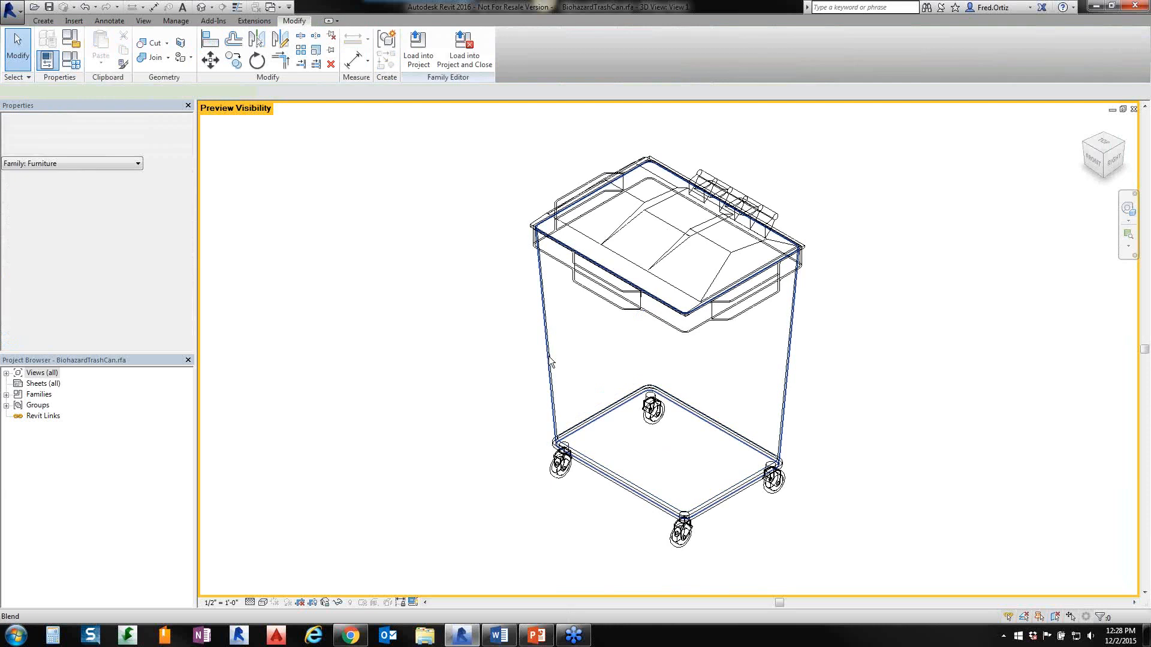
pyautogui.click(551, 362)
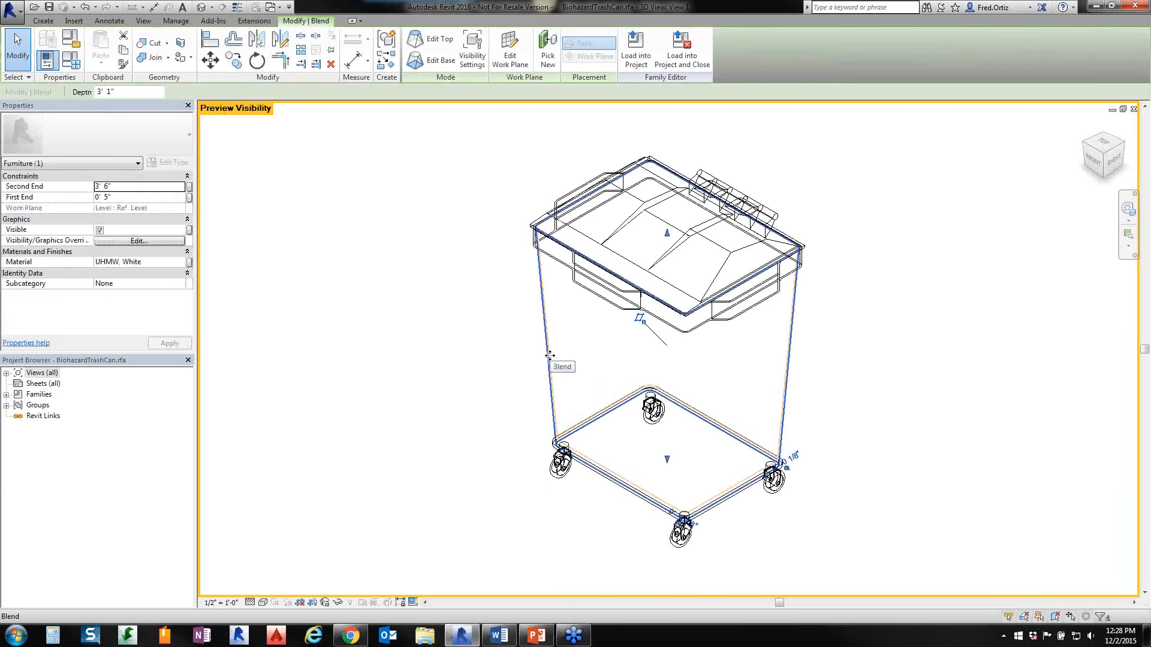
pyautogui.click(137, 241)
pyautogui.moveTo(353, 229); pyautogui.dragTo(387, 265)
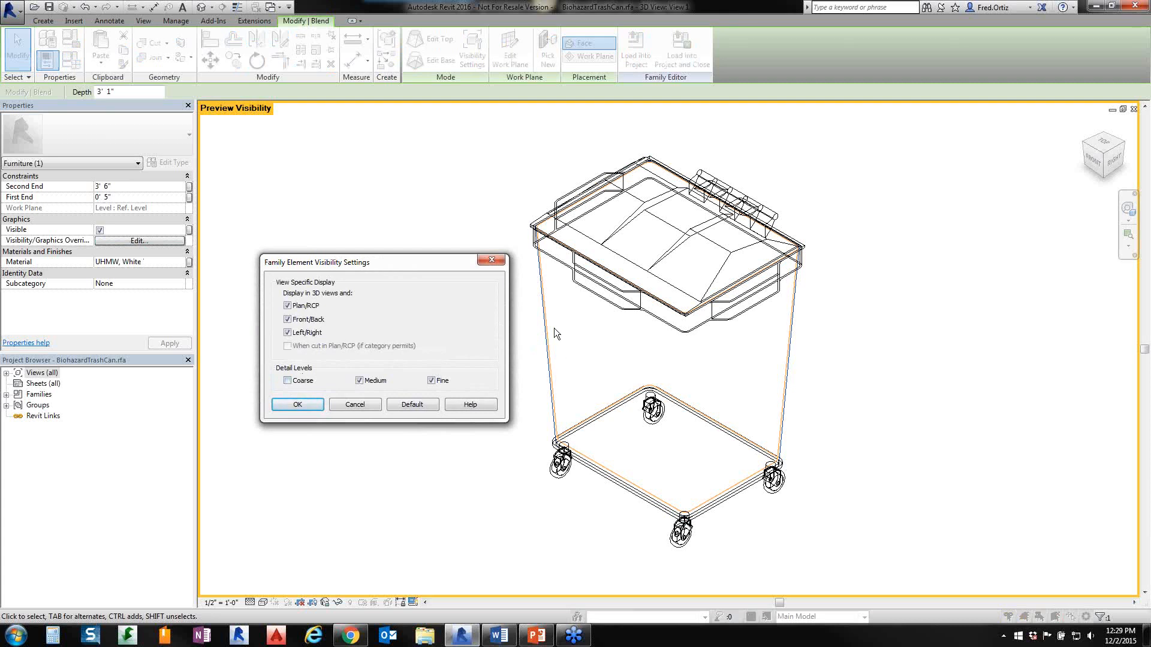
pyautogui.click(288, 381)
pyautogui.click(298, 404)
pyautogui.click(364, 408)
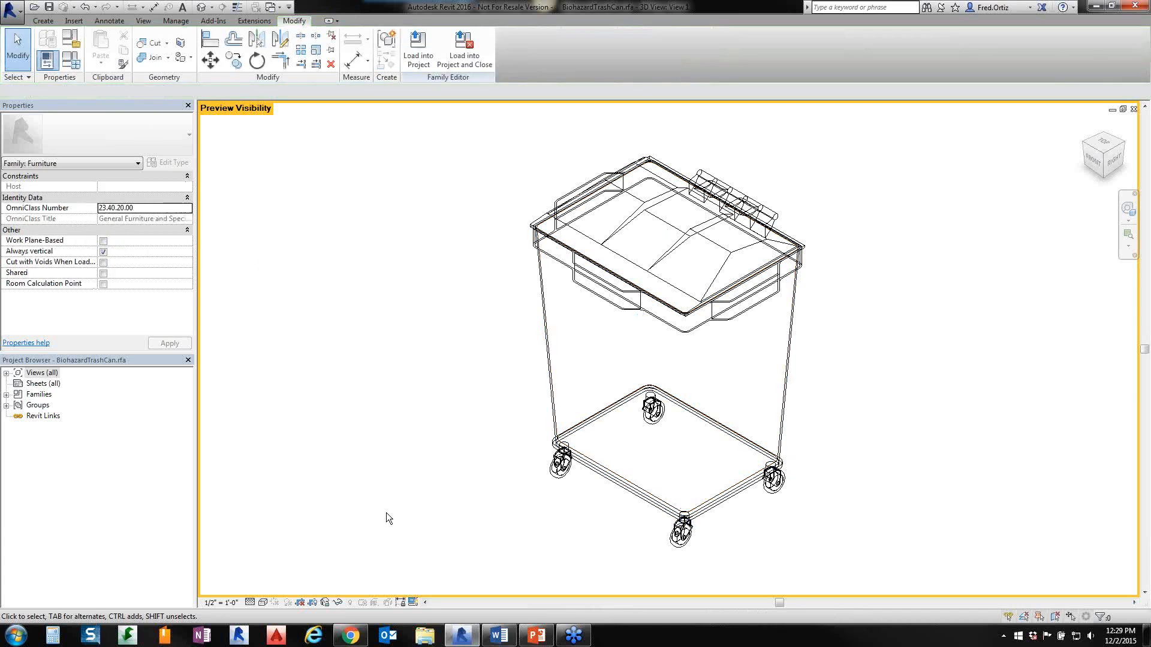
# - Set the view's detail level to Coarse and examine the trash can preview from the top
pyautogui.click(250, 602)
pyautogui.click(268, 576)
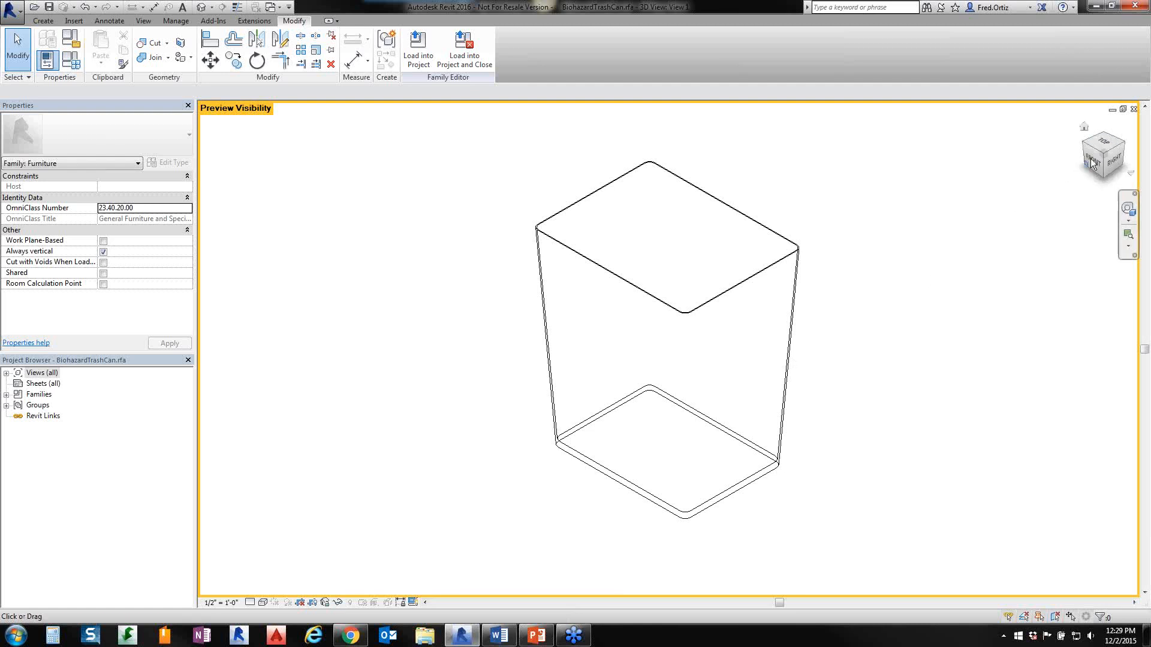
pyautogui.click(1102, 143)
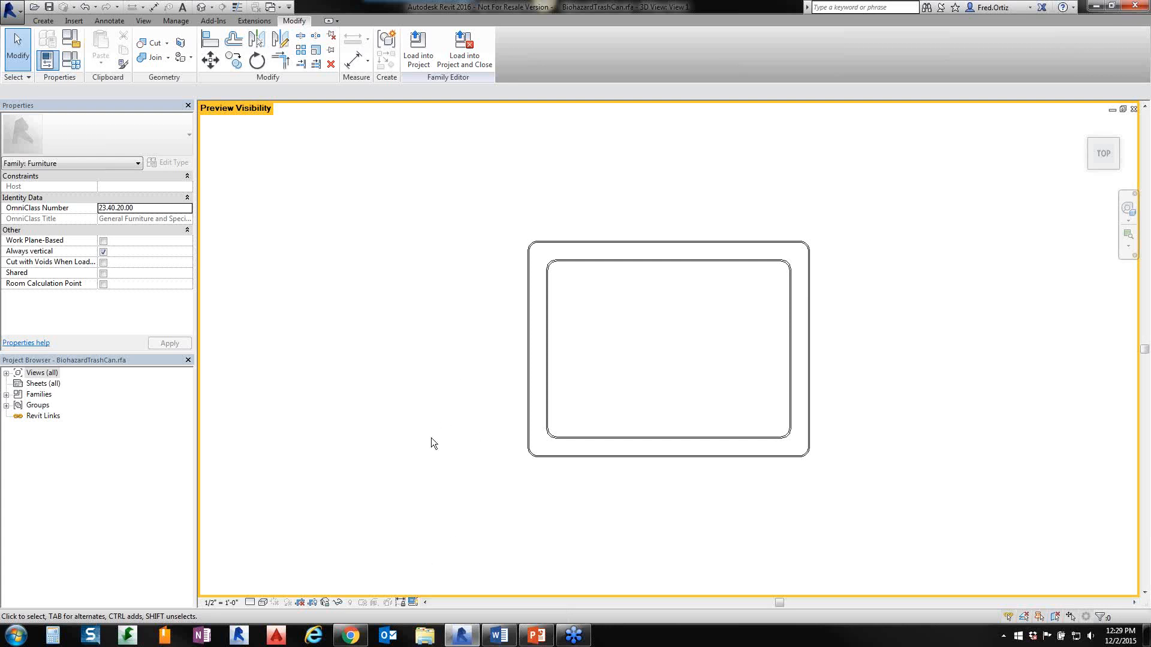
# - Turn Preview Visibility off and return the trash can to its isometric home view
pyautogui.click(413, 603)
pyautogui.click(432, 590)
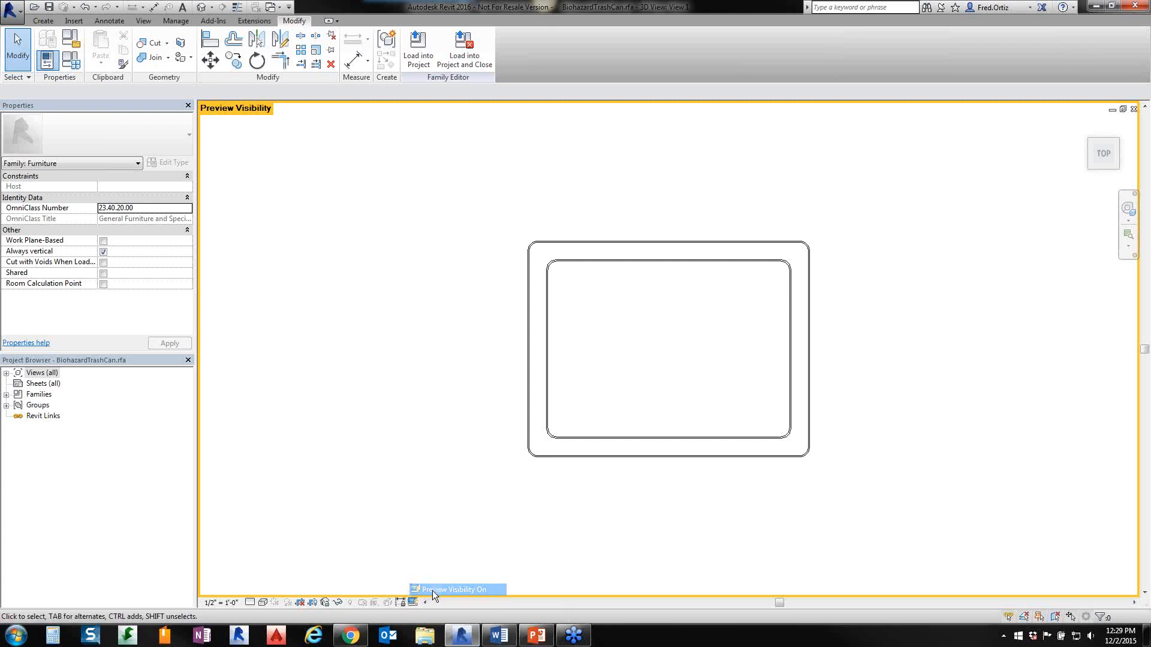
pyautogui.click(412, 603)
pyautogui.click(435, 590)
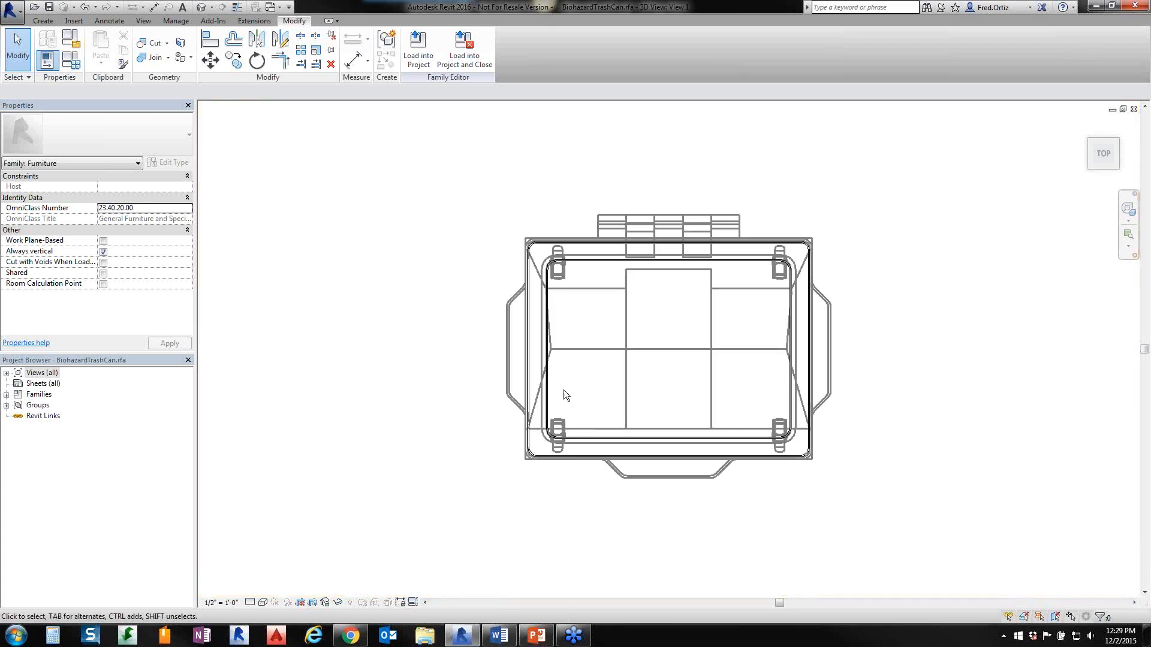
pyautogui.click(1089, 126)
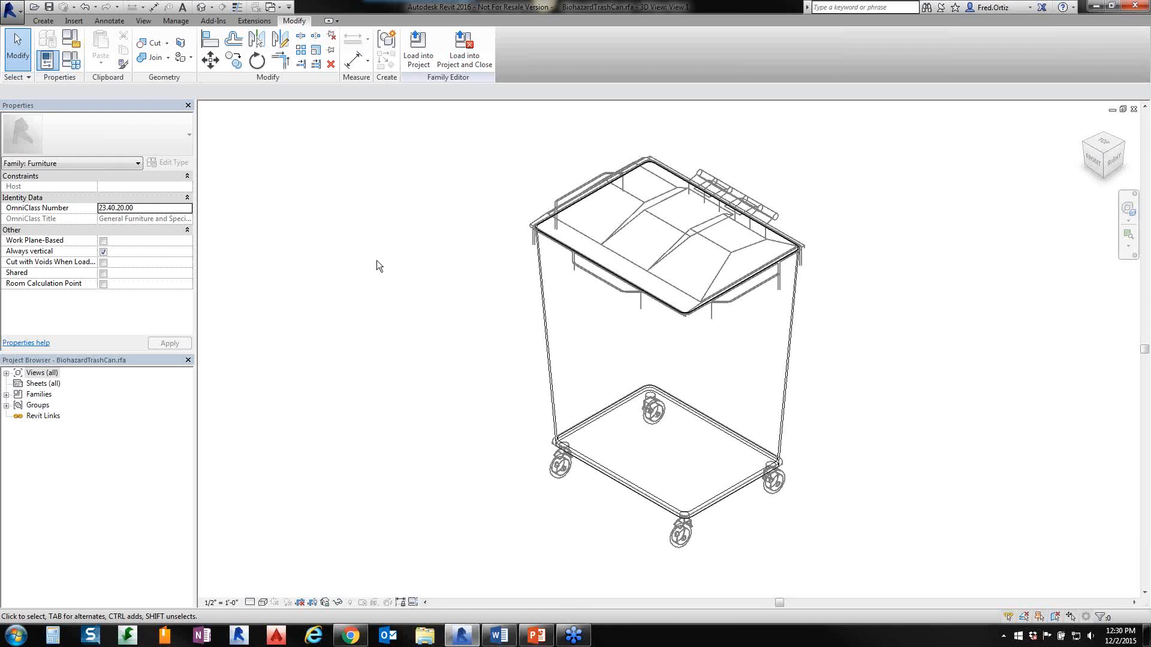
# - Switch to the Ground Floor HVAC Plan of the Revit_2016_R2_MEP_Links_Local.rvt model
pyautogui.hotkey('ctrl', 'Tab')
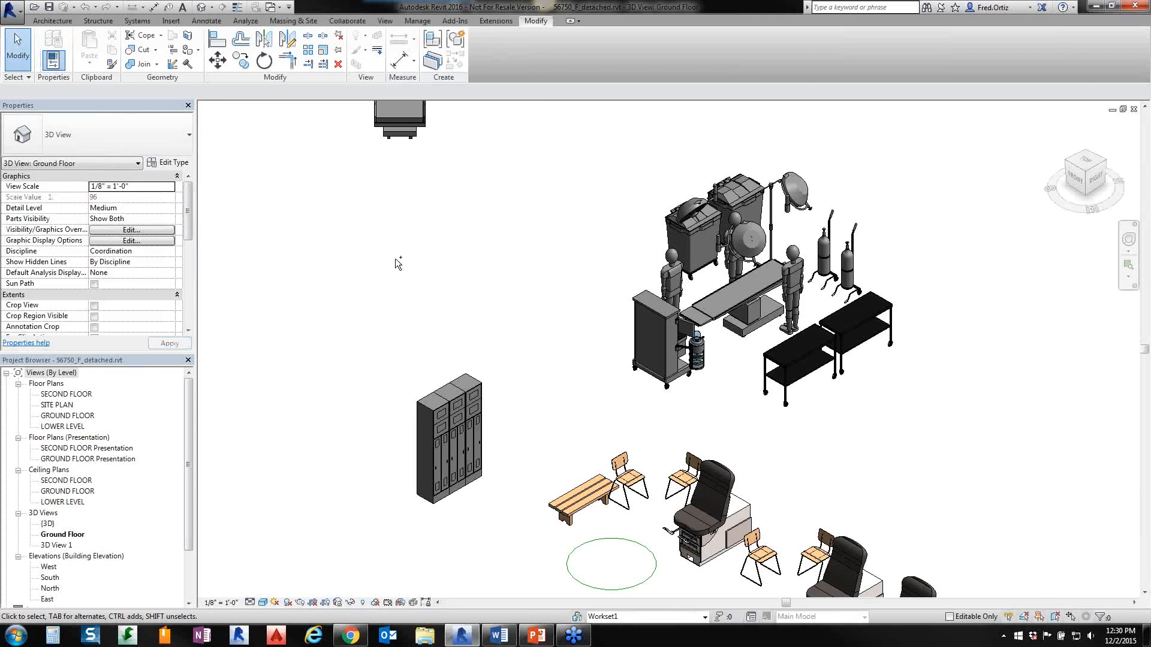
pyautogui.hotkey('ctrl', 'Tab')
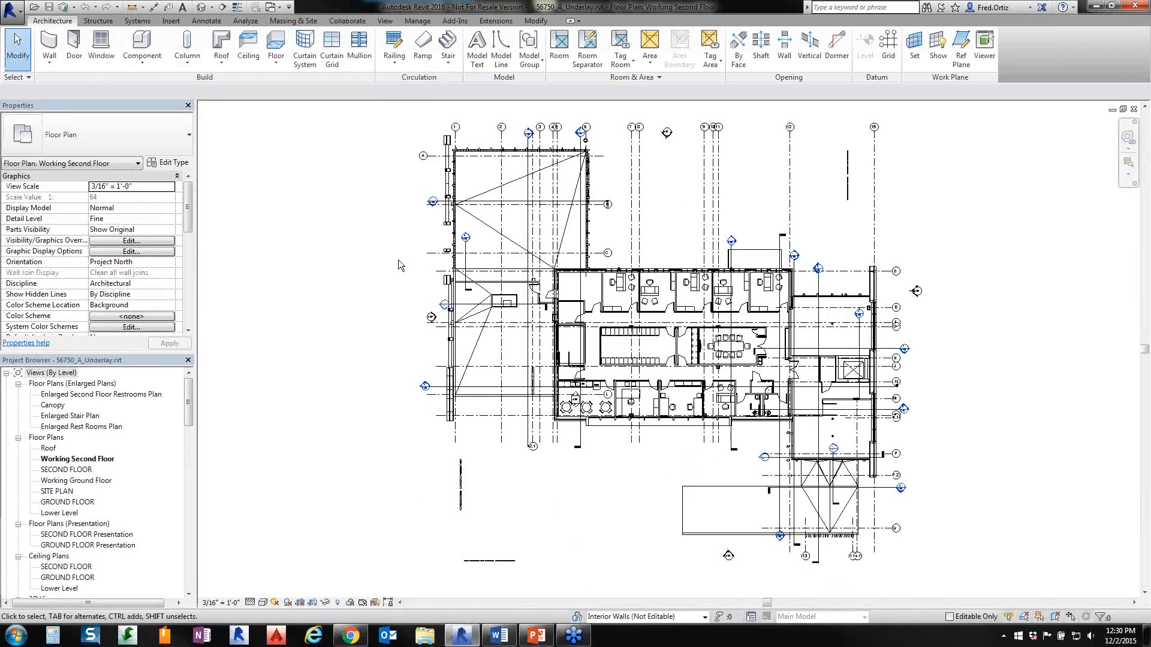
pyautogui.hotkey('ctrl', 'Tab')
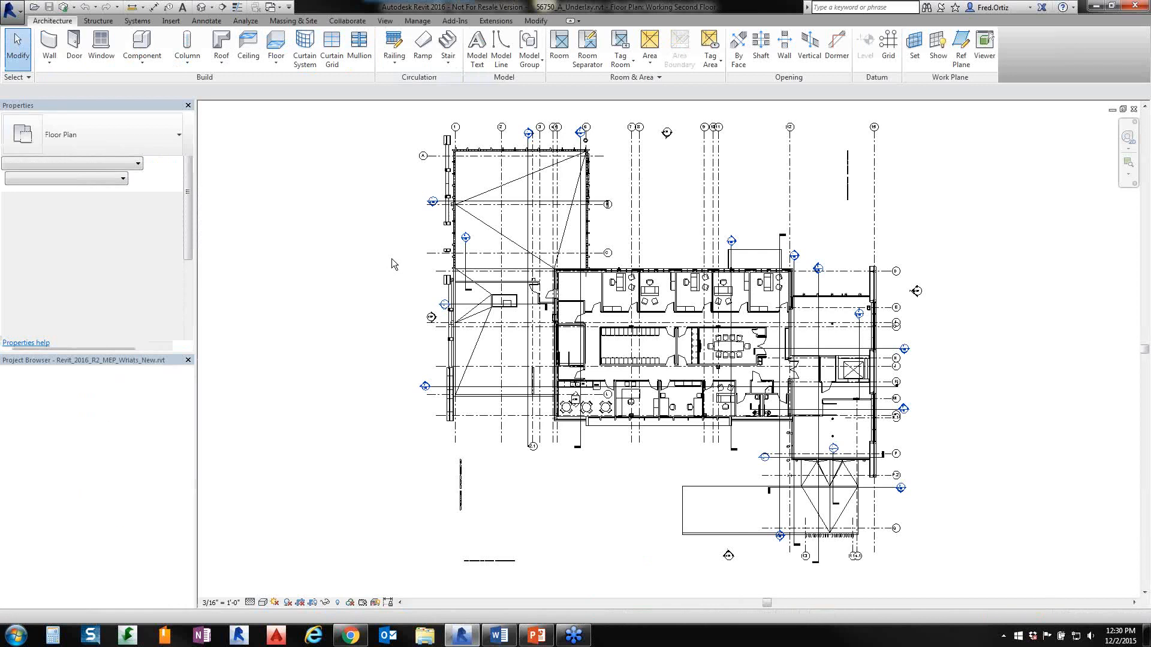
pyautogui.hotkey('ctrl', 'Tab')
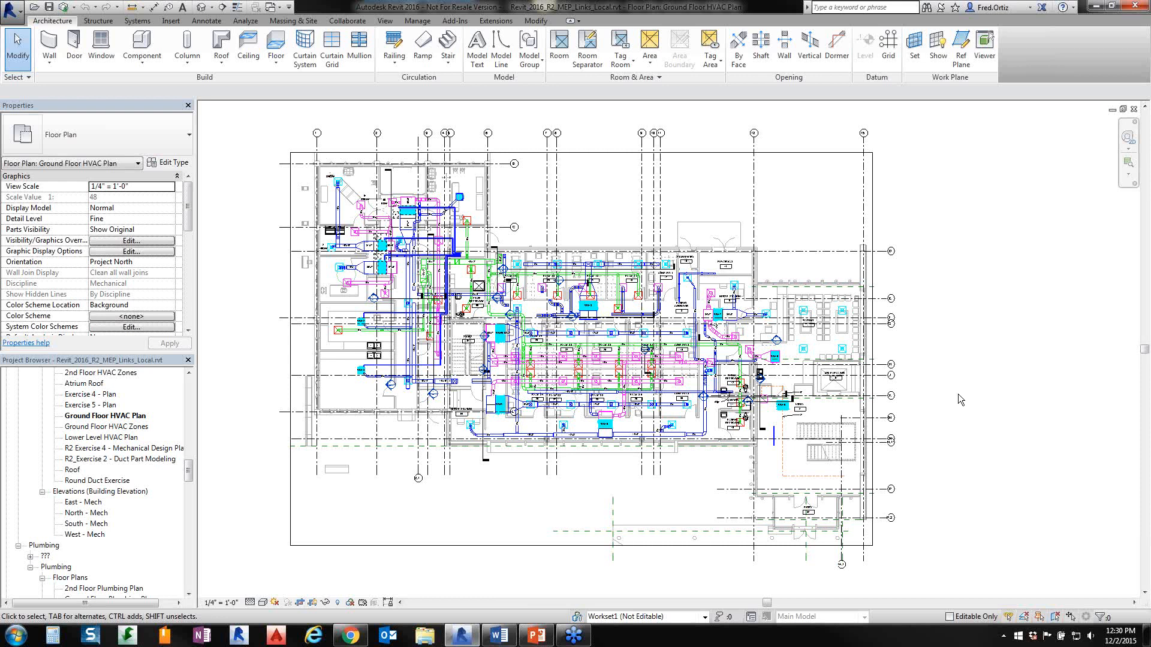
# - Open the Manage Links dialog, choosing not to synchronize with central and to set reminder intervals
pyautogui.click(418, 21)
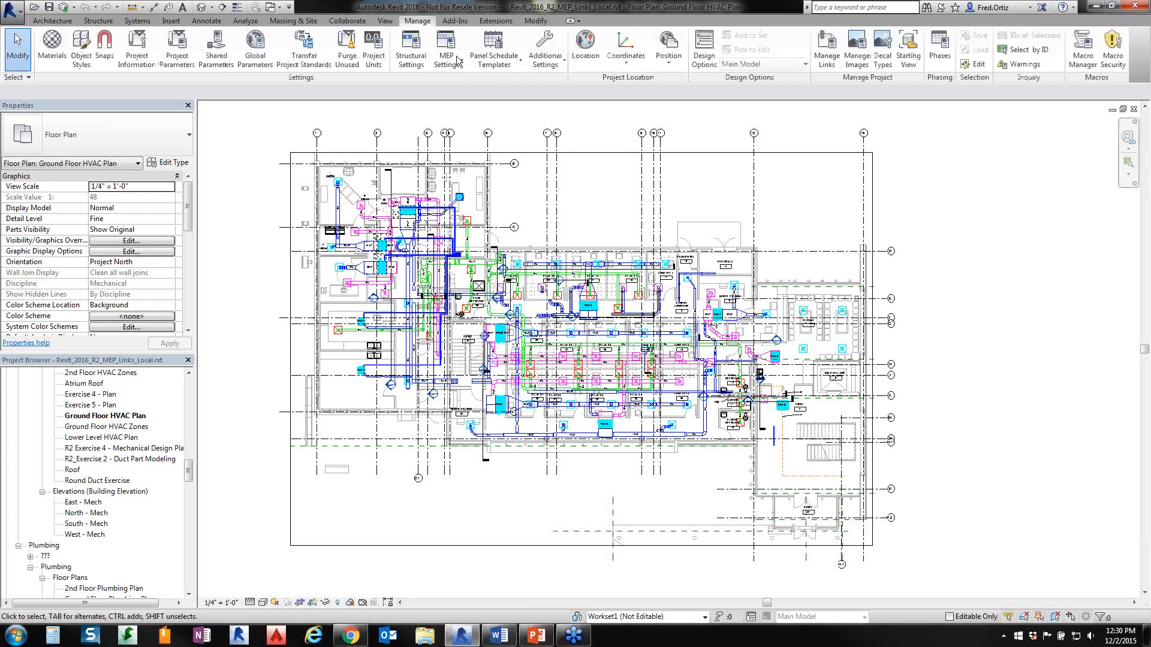
pyautogui.click(826, 44)
pyautogui.click(525, 348)
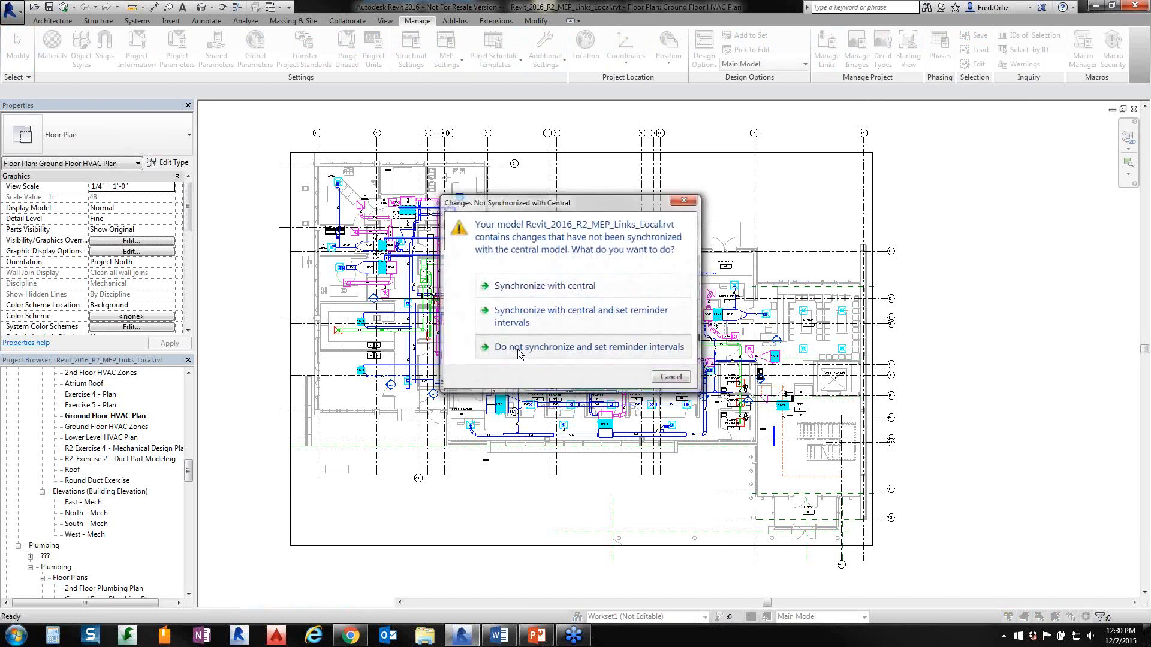
pyautogui.click(602, 479)
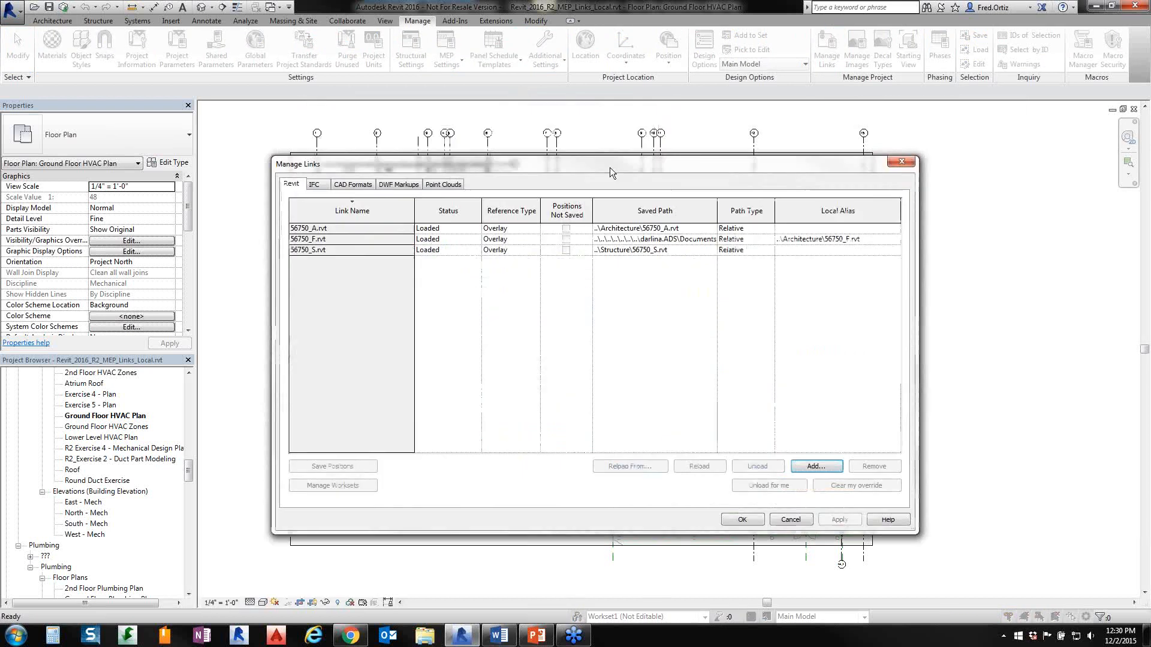
pyautogui.moveTo(573, 143)
pyautogui.mouseDown()
pyautogui.moveTo(575, 129)
pyautogui.moveTo(574, 154)
pyautogui.mouseUp()
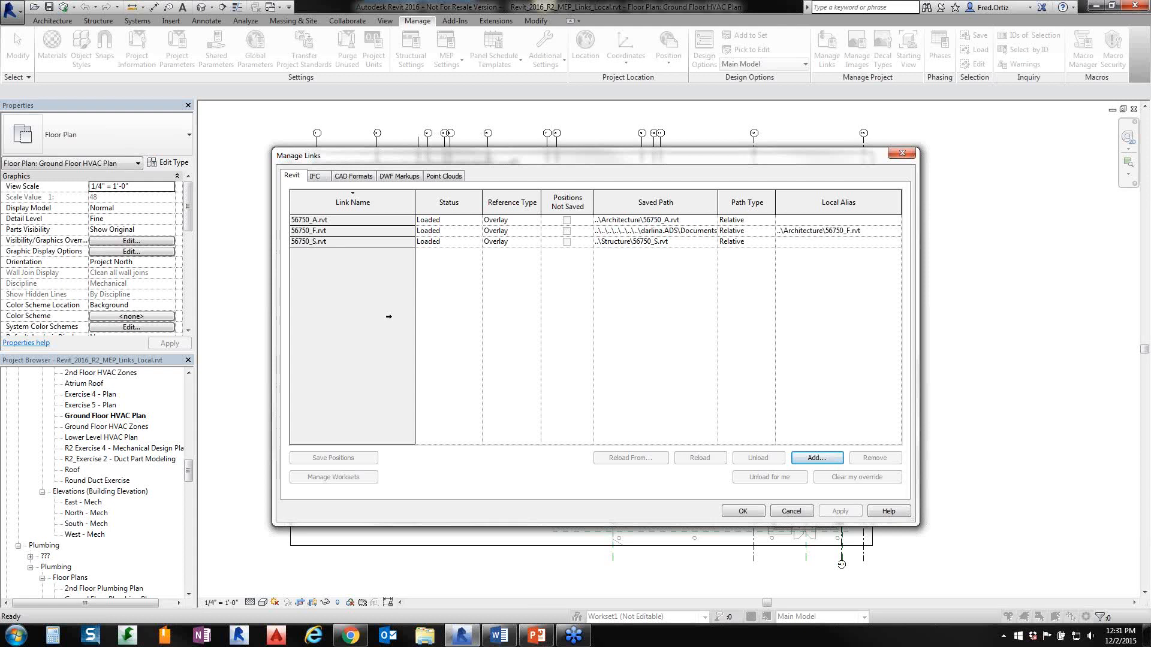
# - Unload the linked models 56750_F.rvt and 56750_S.rvt for the current user only
pyautogui.click(323, 232)
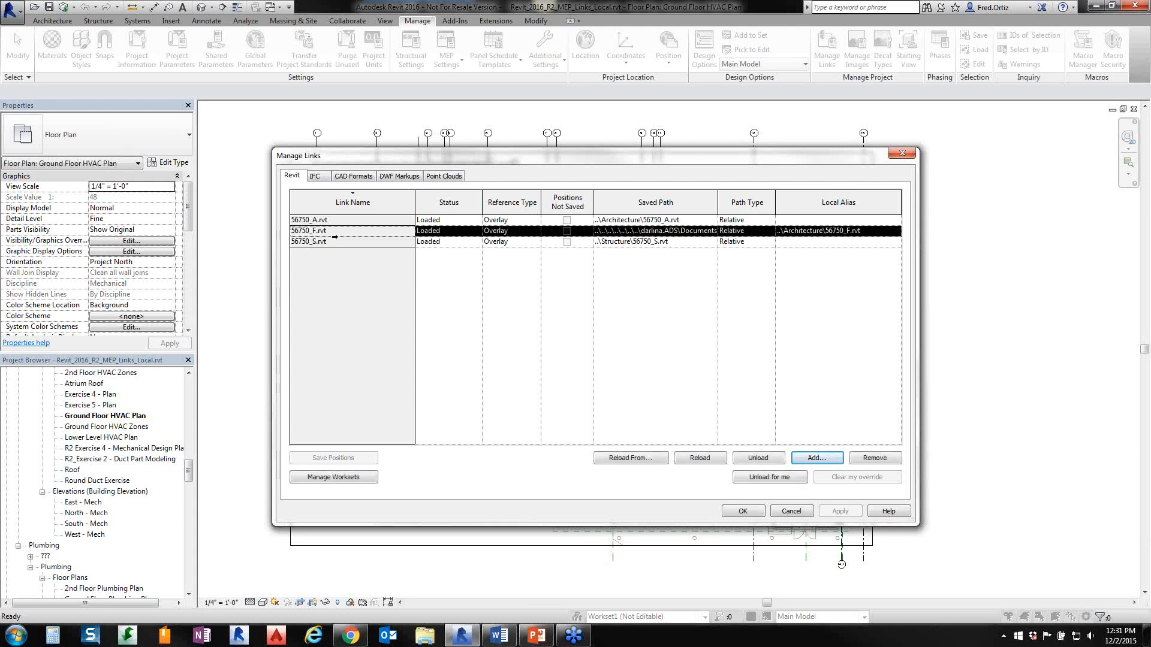
pyautogui.keyDown('shift'); pyautogui.click(338, 242); pyautogui.keyUp('shift')
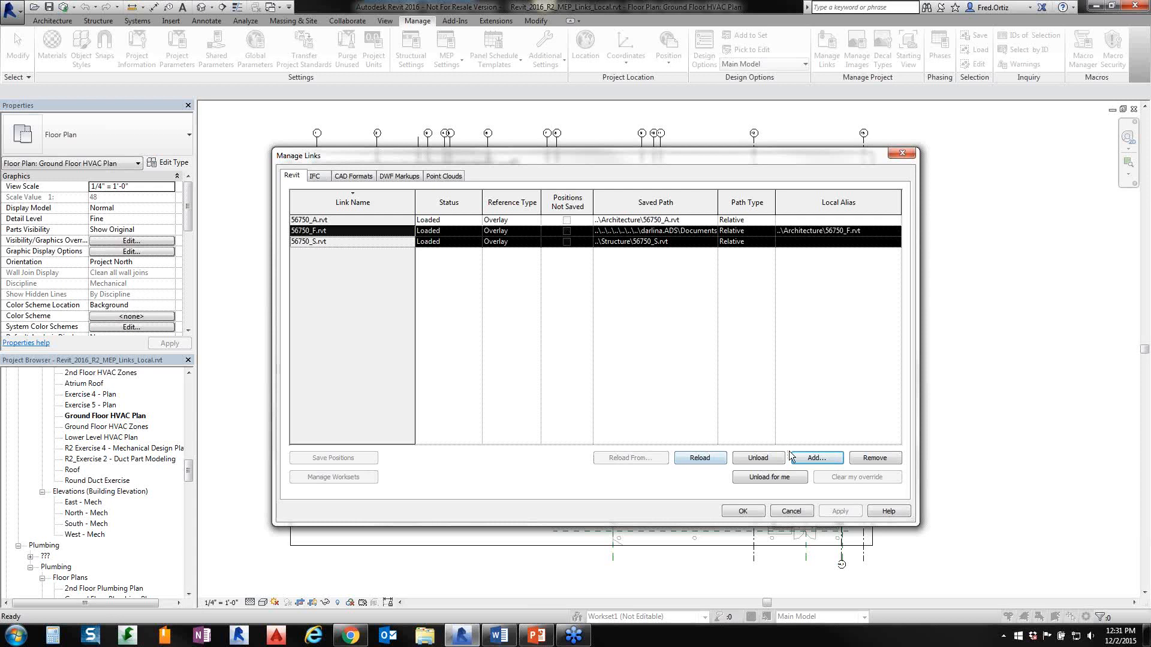
pyautogui.click(771, 477)
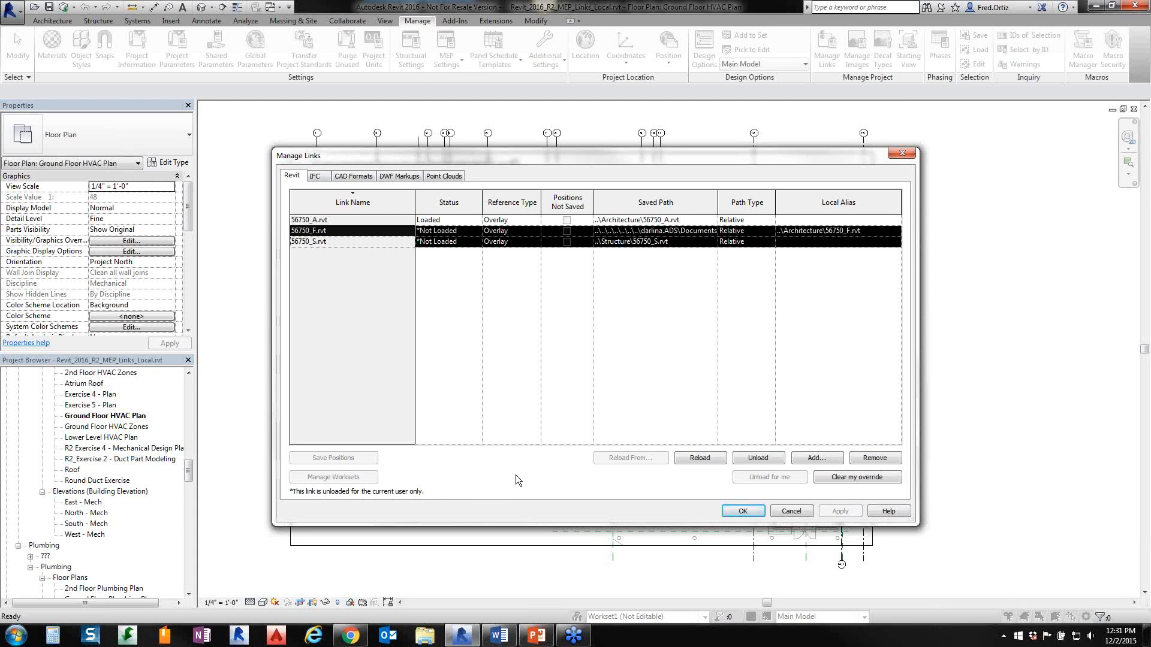
# - Accept the Manage Links changes and inspect the Ground Floor HVAC Plan with the two links unloaded
pyautogui.click(742, 511)
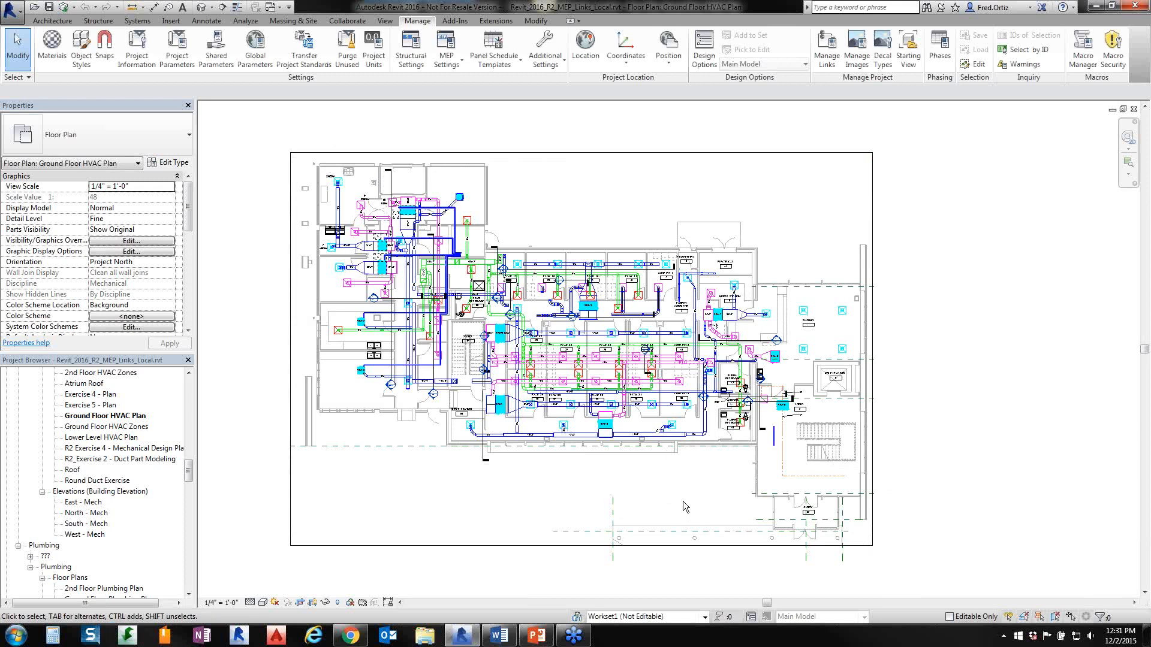
pyautogui.scroll(3, 682, 501)
pyautogui.scroll(4, 739, 348)
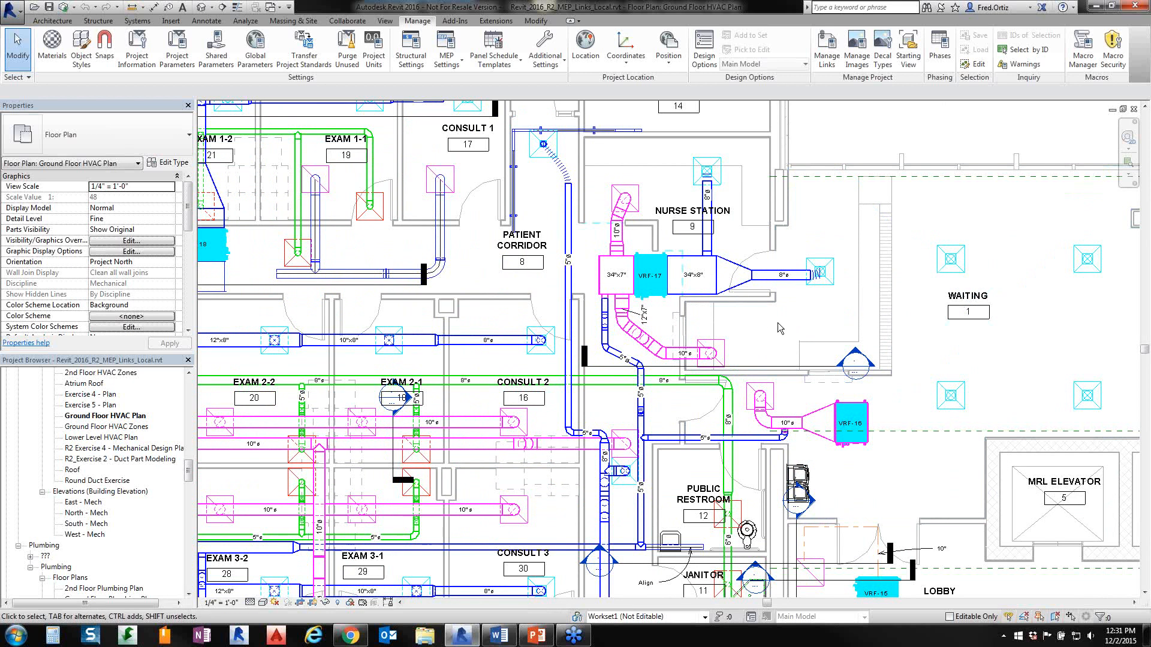
pyautogui.scroll(-2, 814, 323)
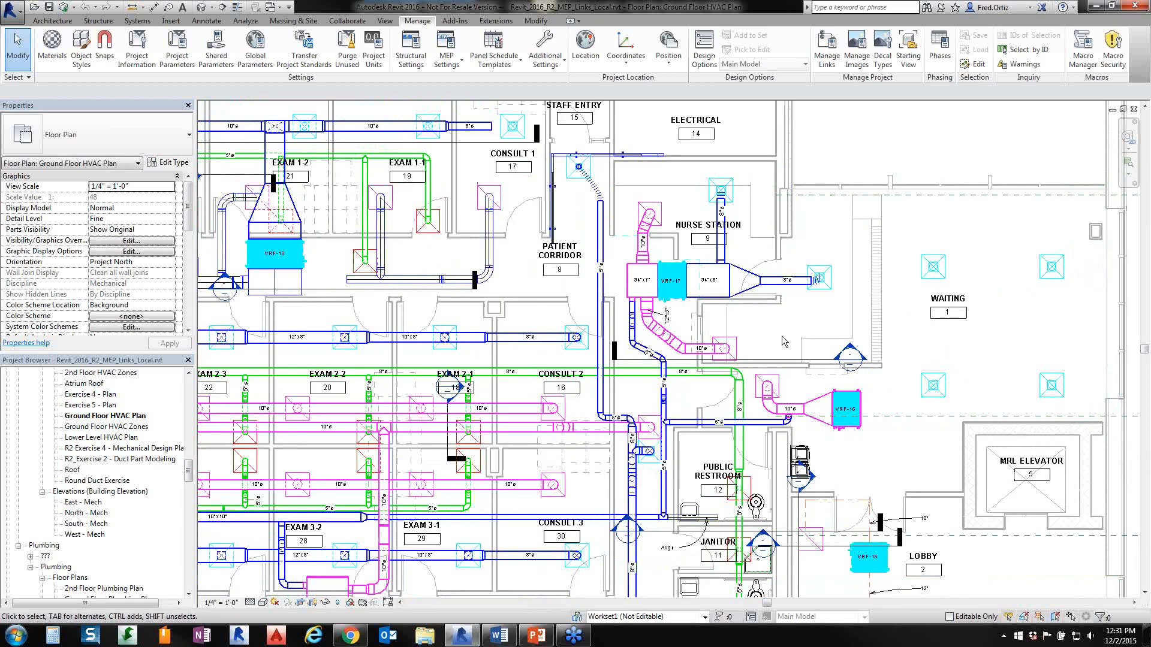
pyautogui.scroll(-3, 786, 338)
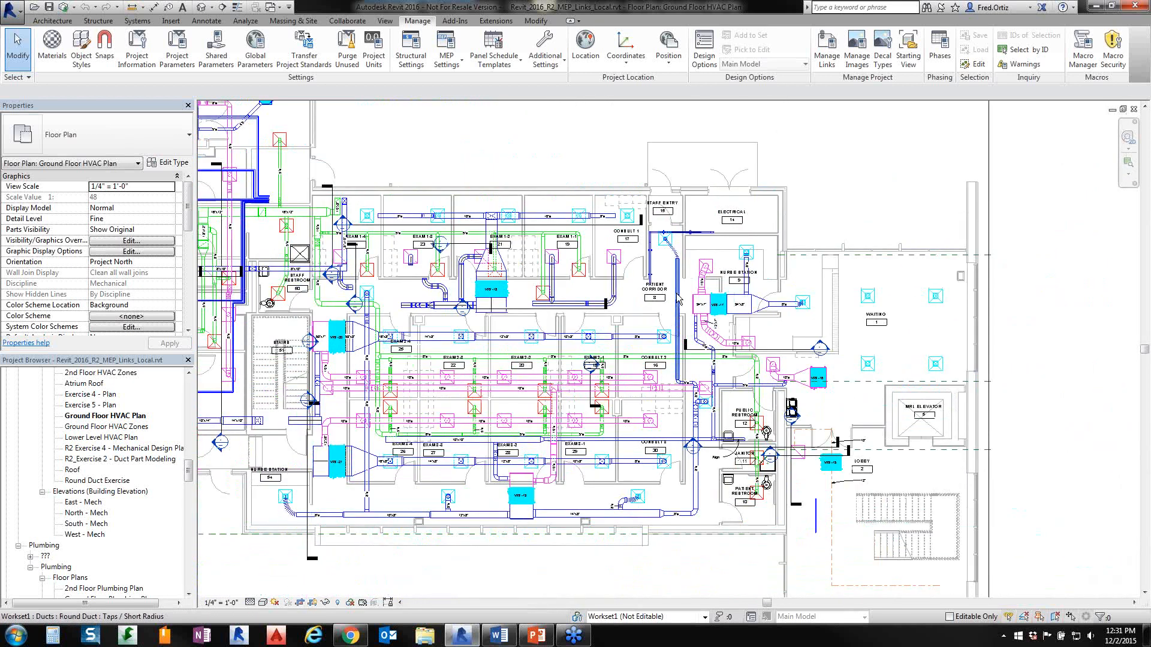
pyautogui.scroll(1, 468, 118)
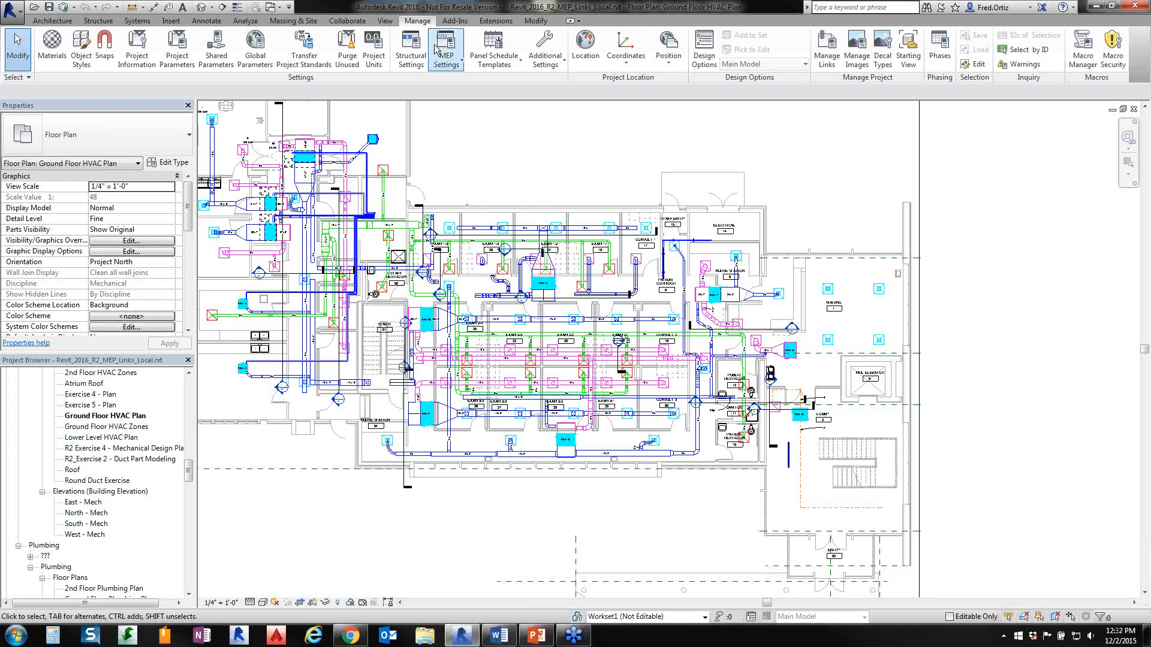
# - Try to clear the current-user override on the links 56750_F.rvt and 56750_S.rvt together
pyautogui.click(826, 47)
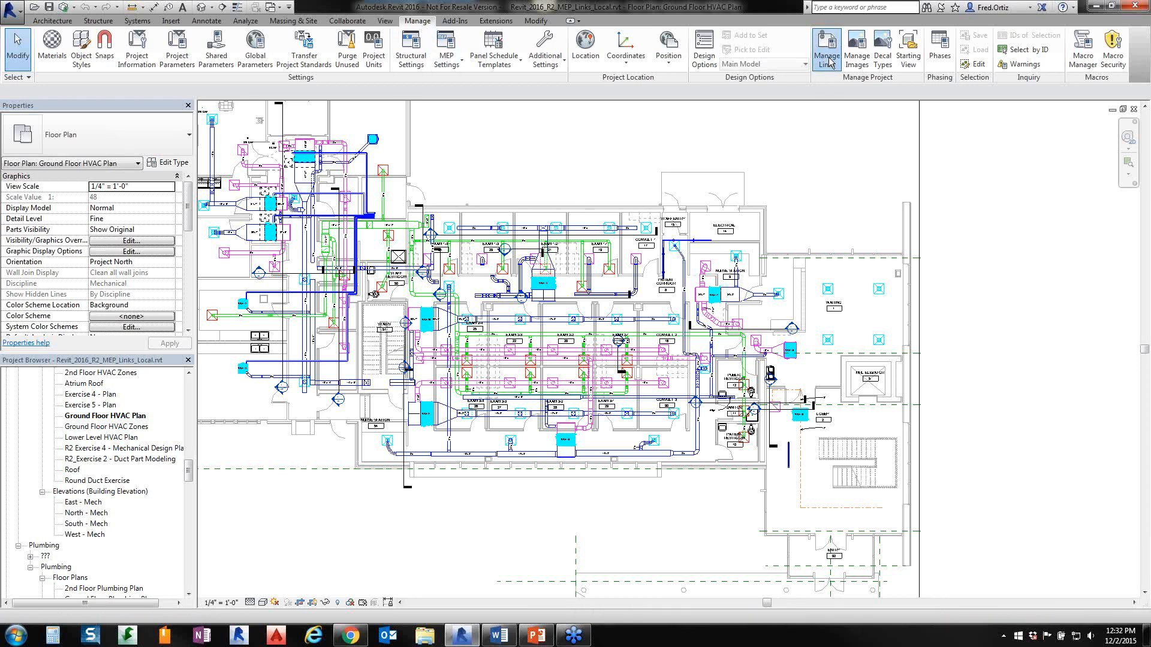
pyautogui.click(336, 232)
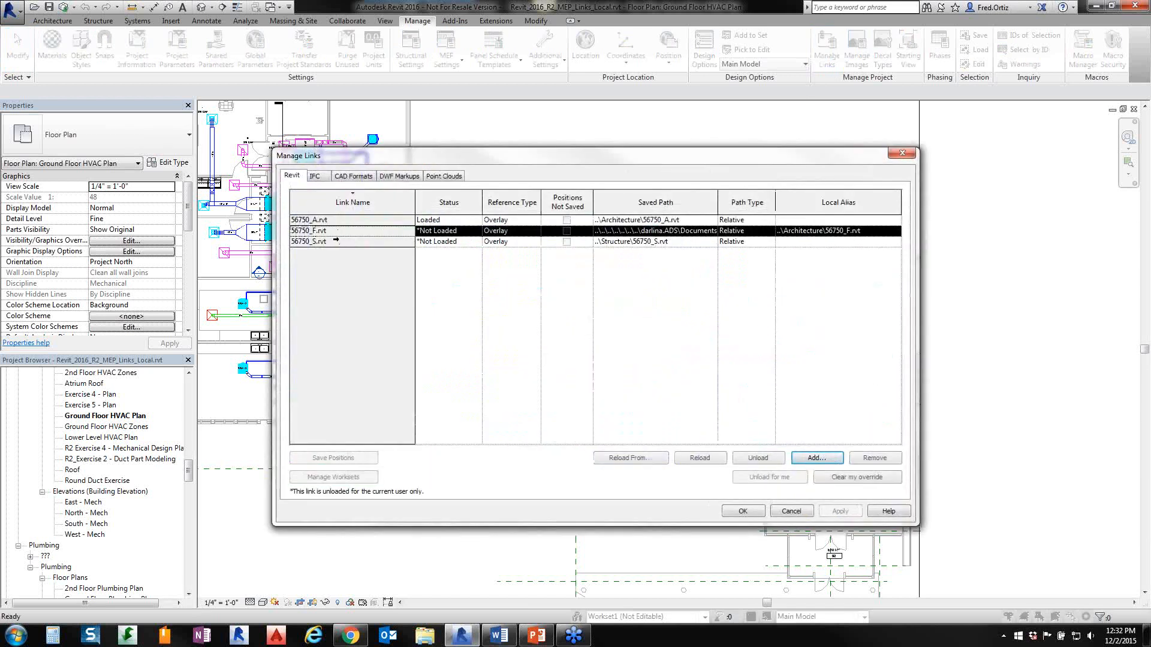
pyautogui.keyDown('shift'); pyautogui.click(337, 242); pyautogui.keyUp('shift')
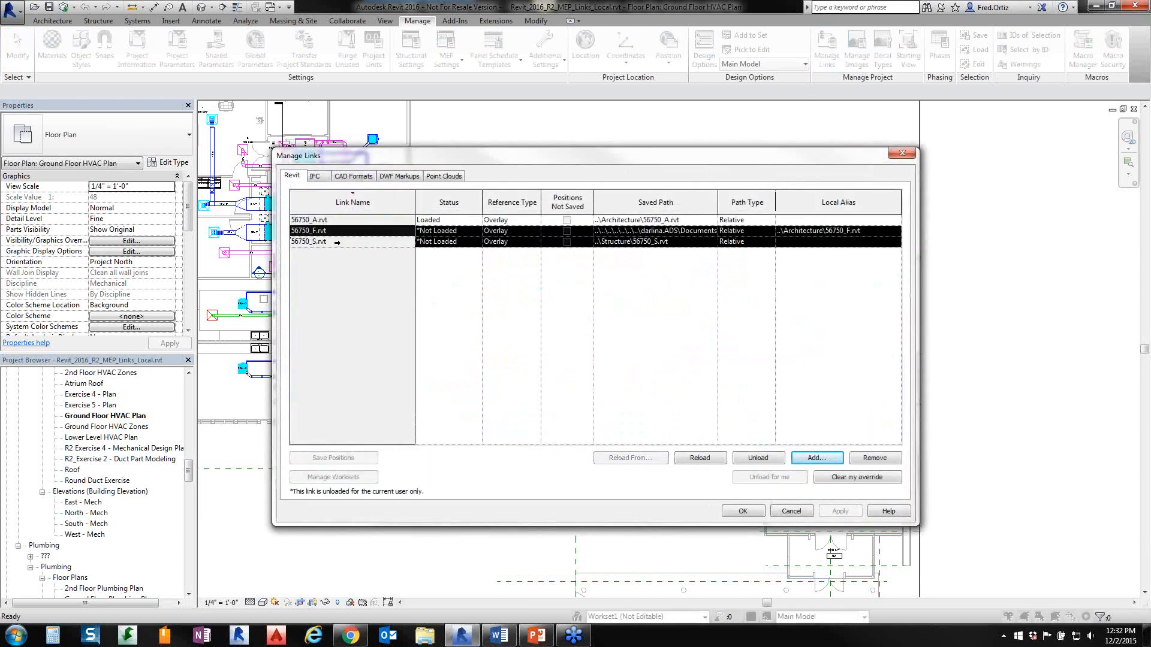
pyautogui.click(850, 478)
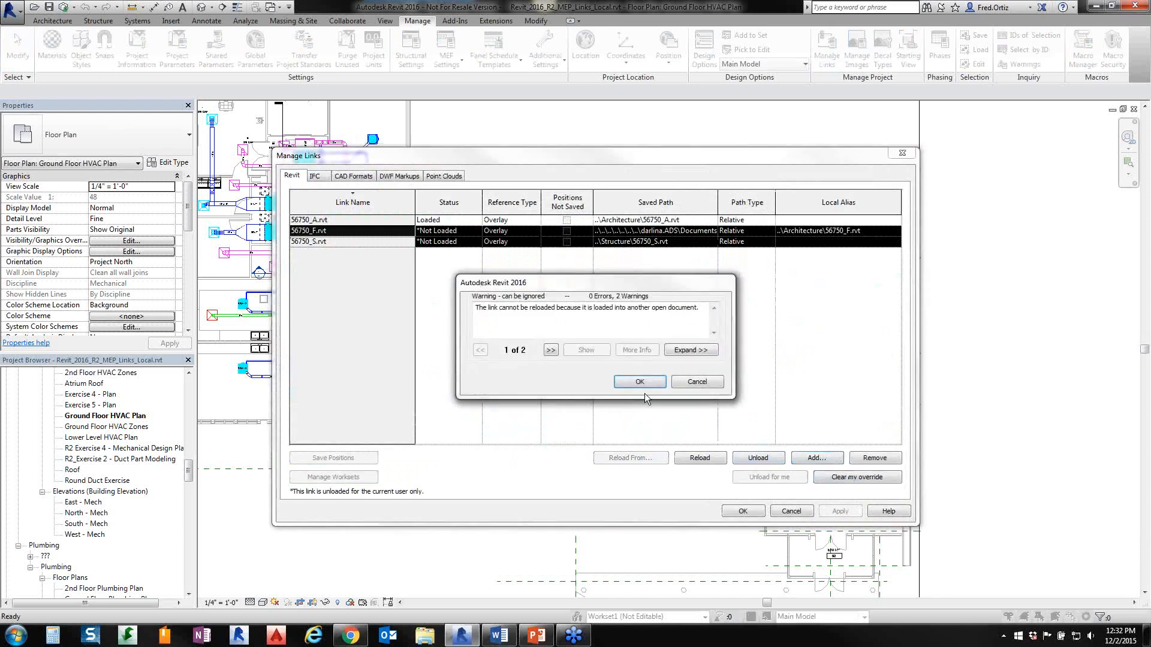
pyautogui.click(631, 382)
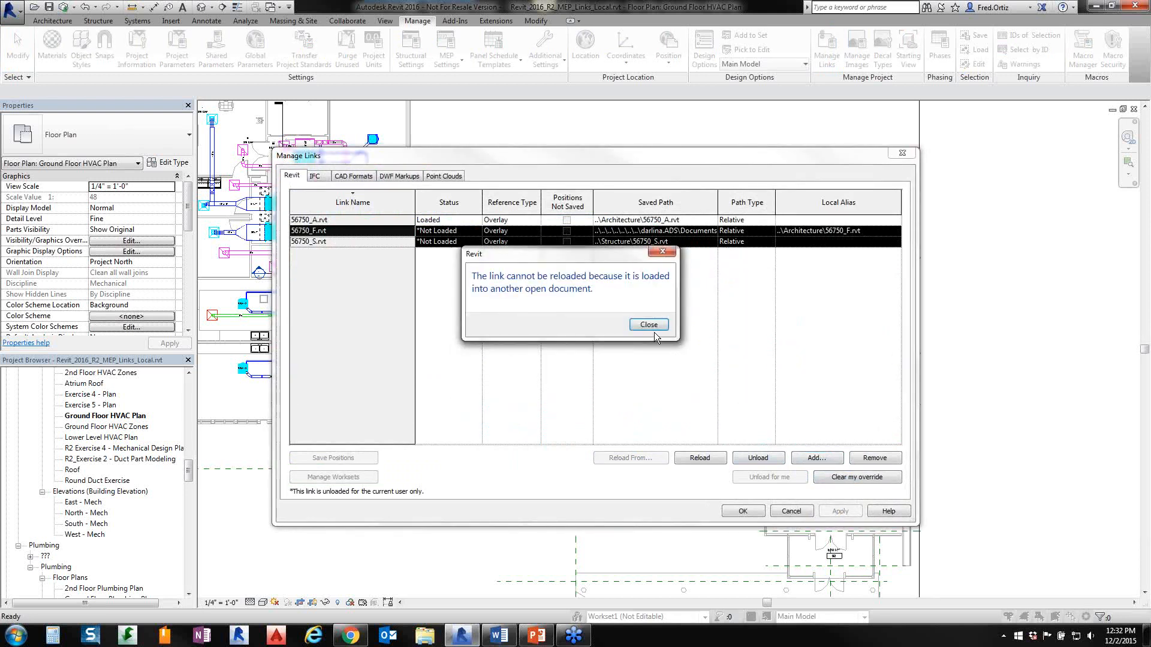
pyautogui.click(650, 326)
pyautogui.click(836, 479)
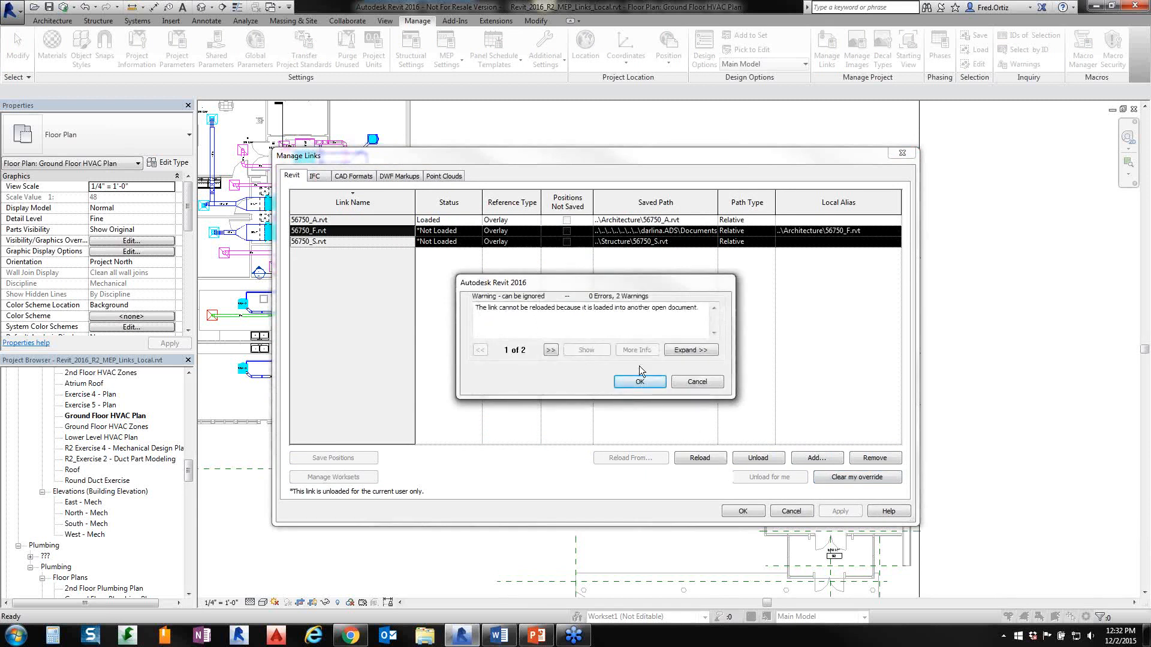
pyautogui.click(639, 383)
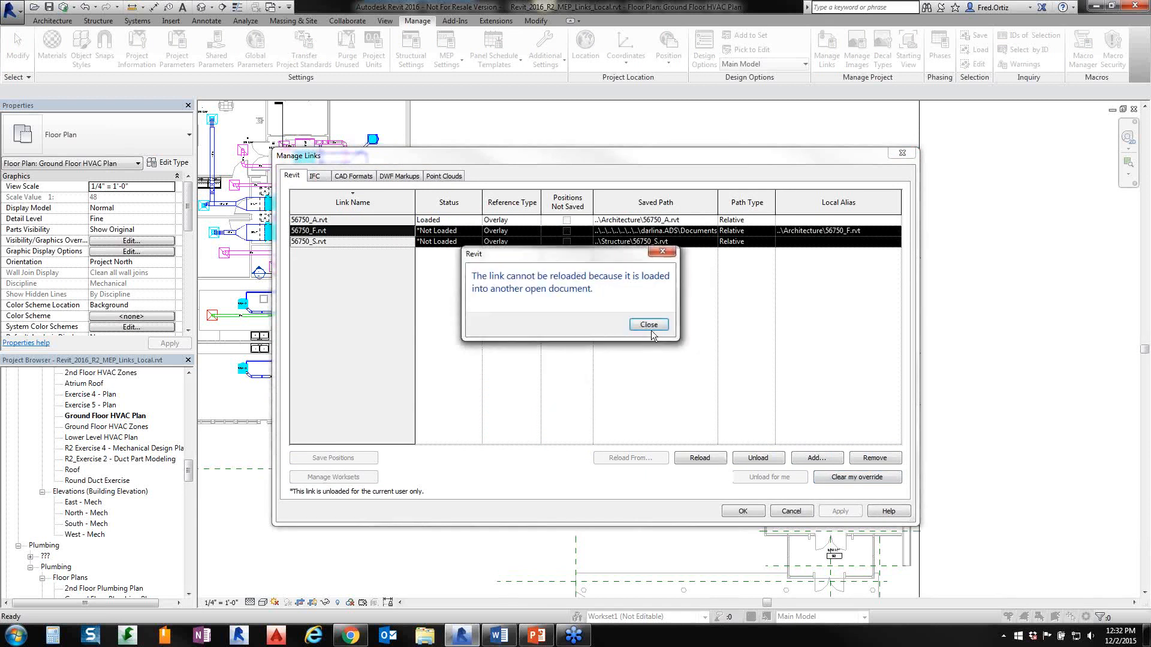
pyautogui.click(652, 334)
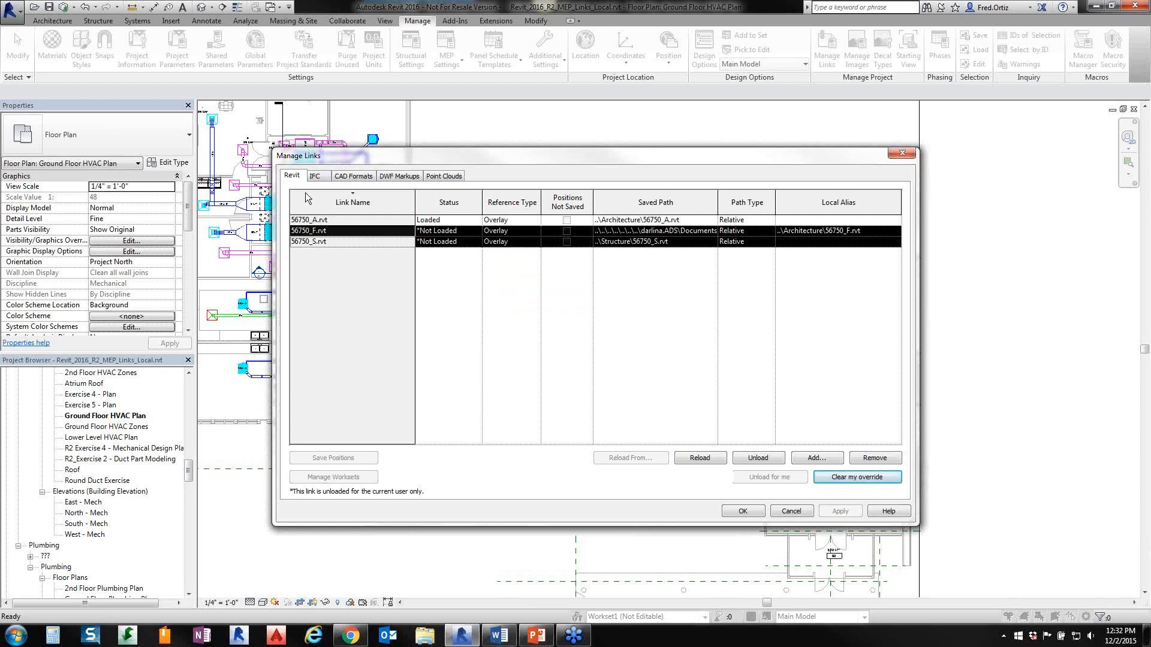
# - Try to clear the current-user override on 56750_S.rvt alone, and leave Manage Links without applying changes
pyautogui.click(333, 241)
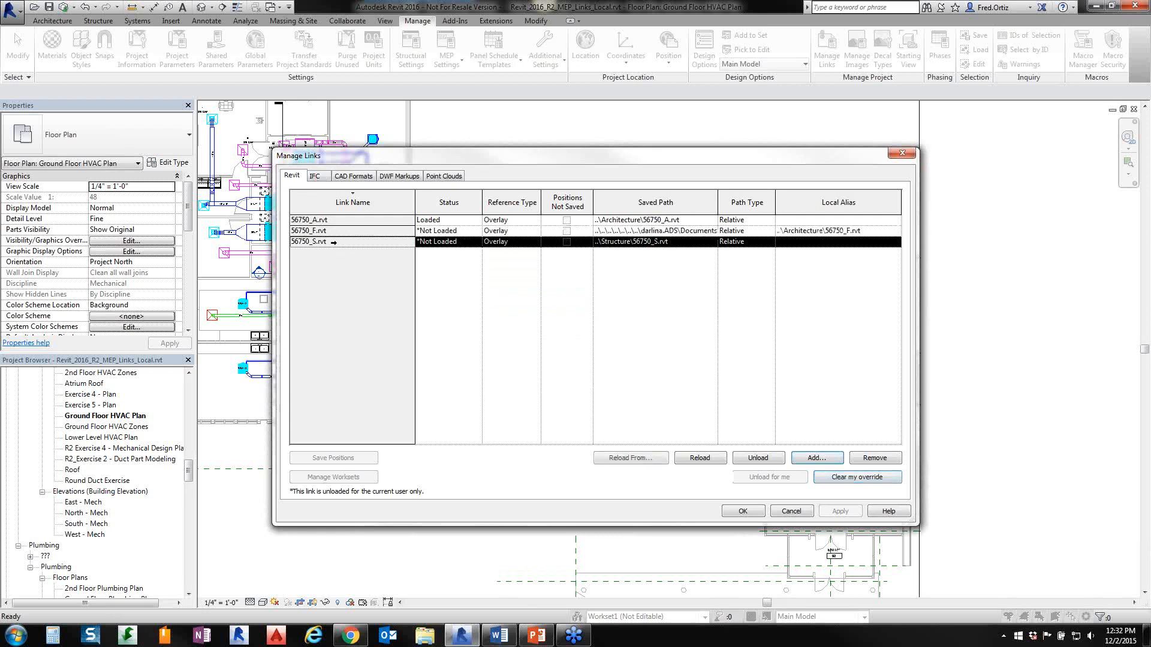
pyautogui.click(840, 477)
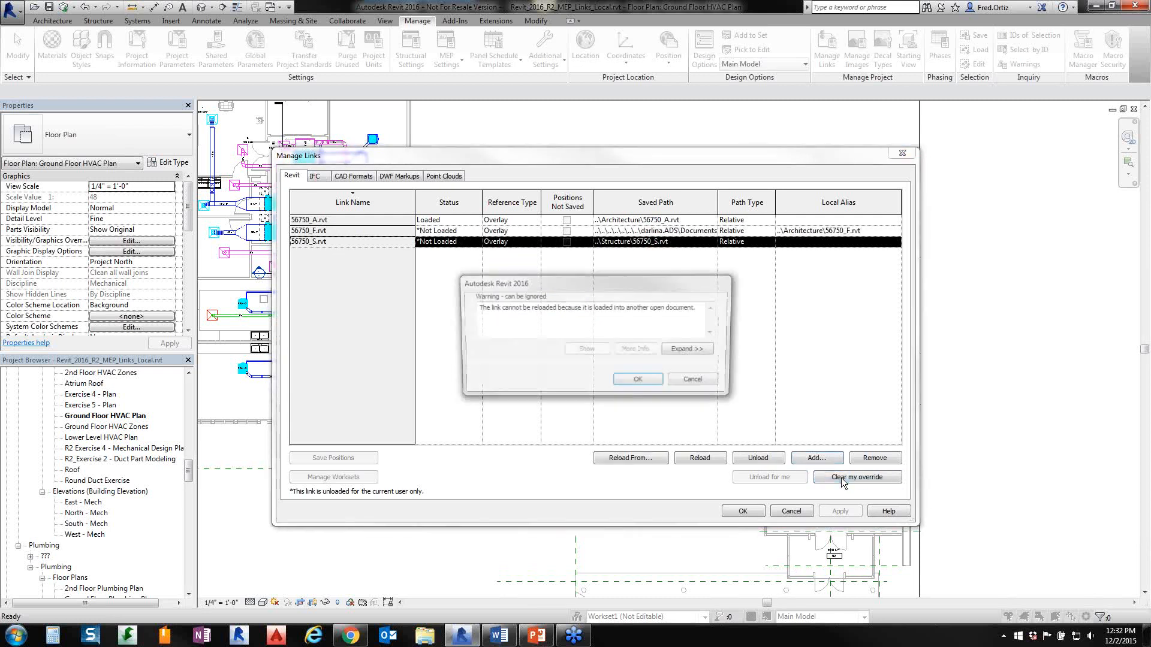
pyautogui.click(638, 382)
pyautogui.click(656, 343)
pyautogui.click(790, 512)
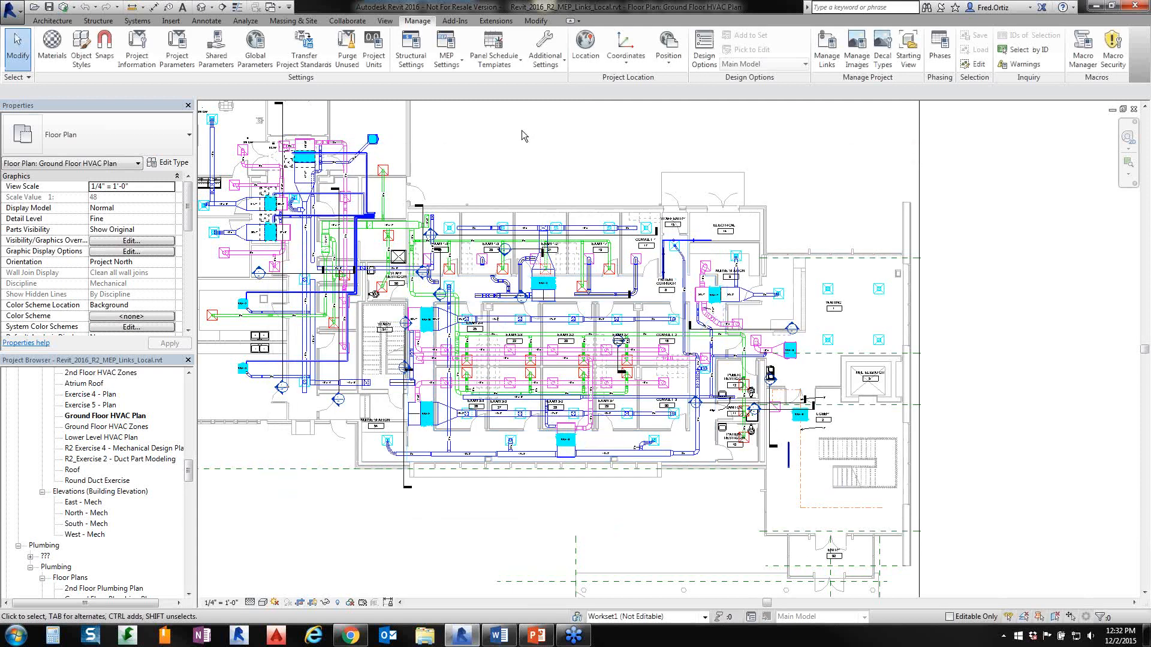
# - Close the BiohazardTrashCan.rfa family and the open 56750_F_detached.rvt and 56750_A_Underlay.rvt models to return to the HVAC plan
pyautogui.hotkey('ctrl', 'Tab')
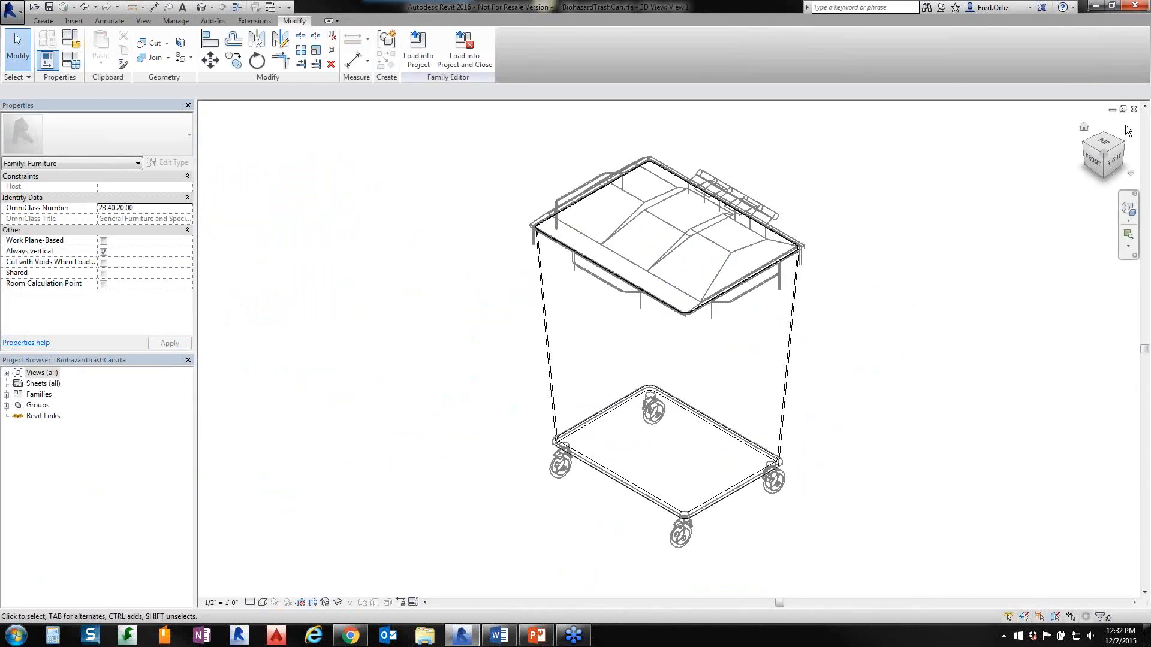
pyautogui.click(1133, 109)
pyautogui.click(604, 324)
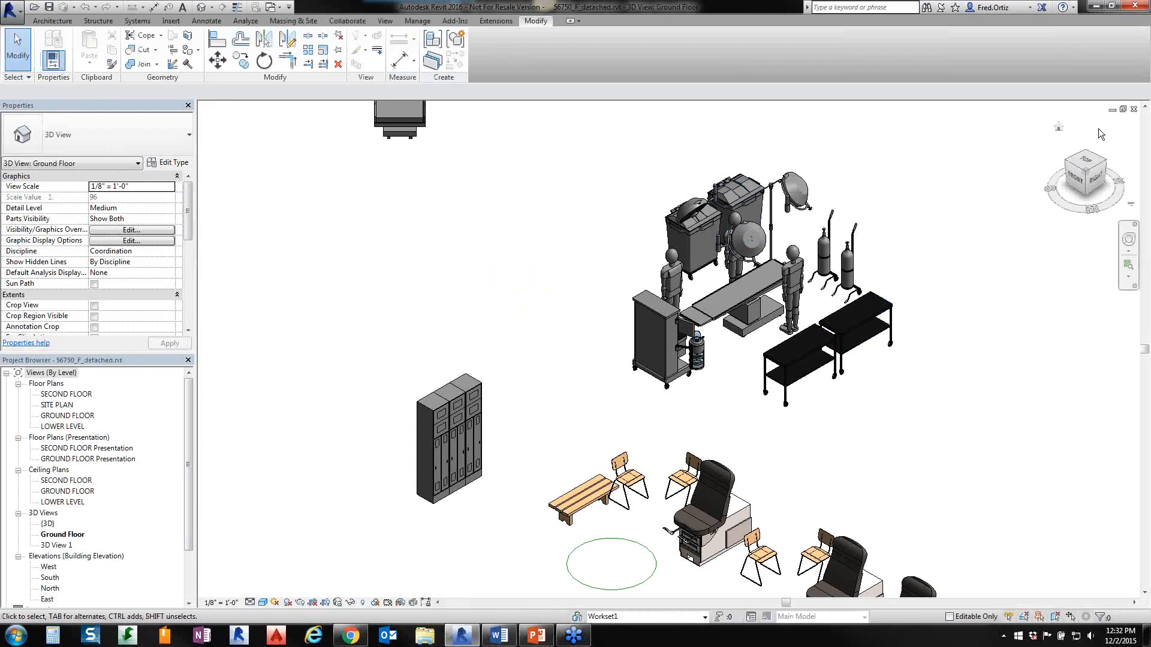
pyautogui.click(1133, 109)
pyautogui.click(601, 324)
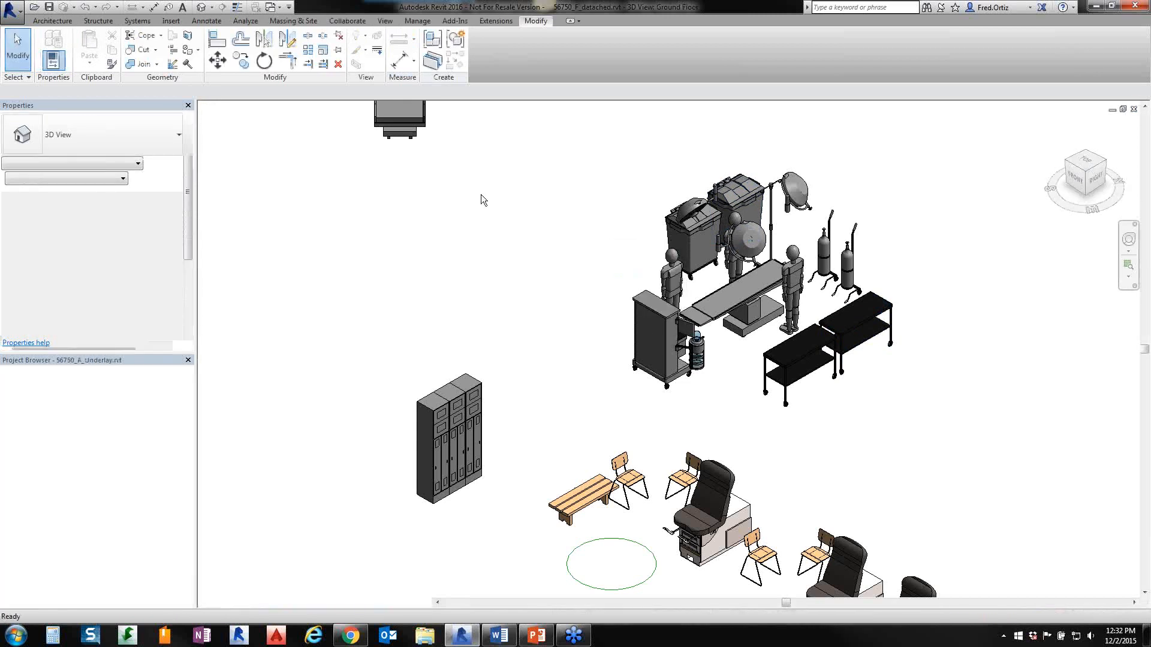
pyautogui.click(1133, 108)
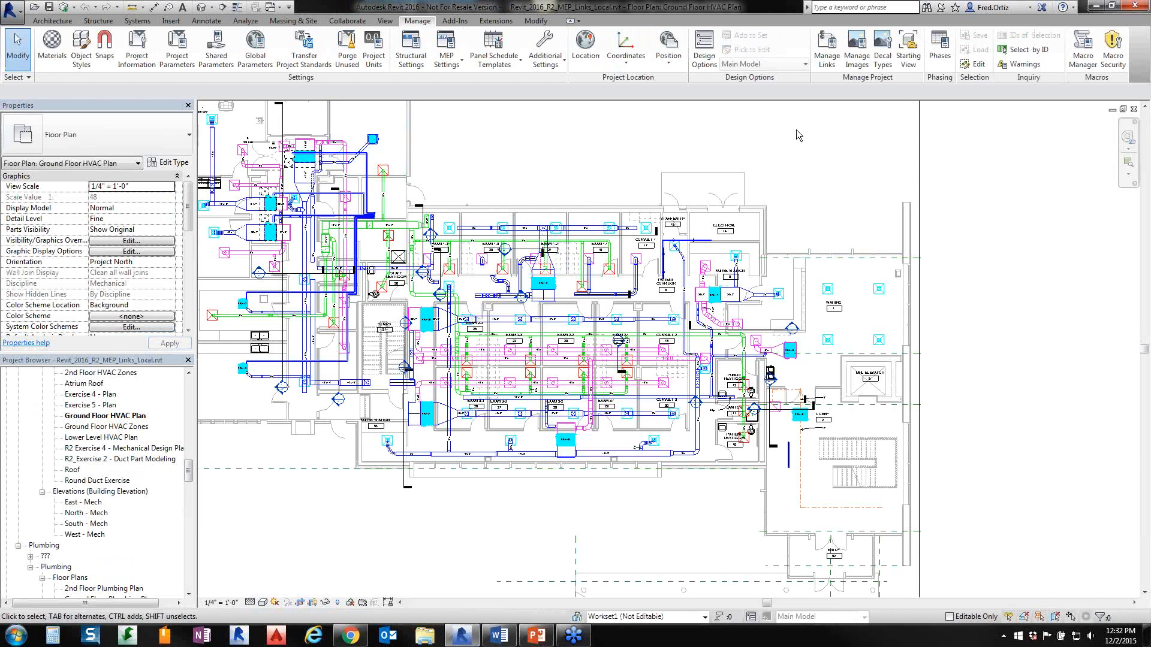
# - Clear the current-user override on 56750_F.rvt and 56750_S.rvt, accept the change and check the reloaded links in the plan
pyautogui.click(826, 47)
pyautogui.moveTo(309, 230); pyautogui.dragTo(318, 251)
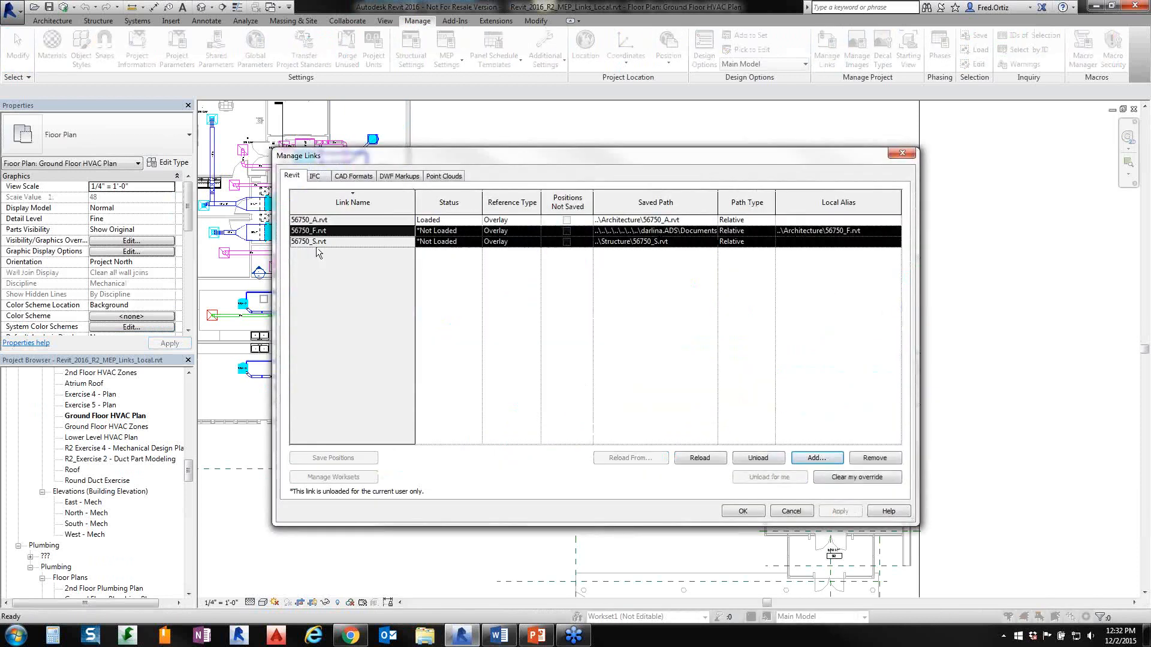
pyautogui.click(838, 479)
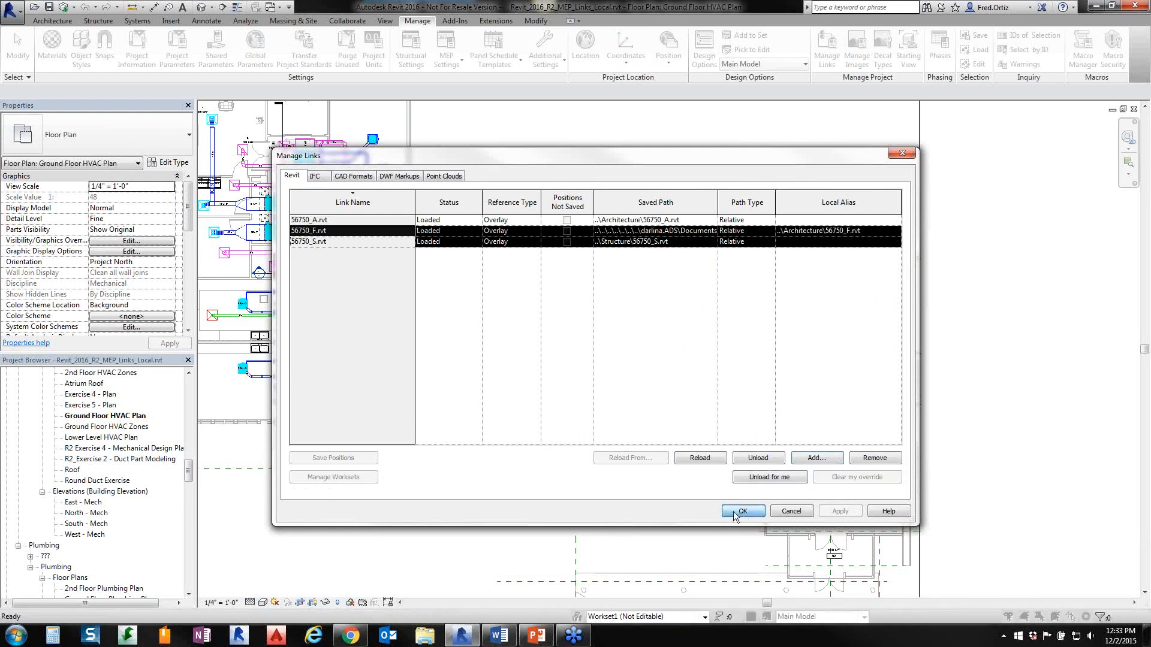
pyautogui.scroll(-2, 634, 417)
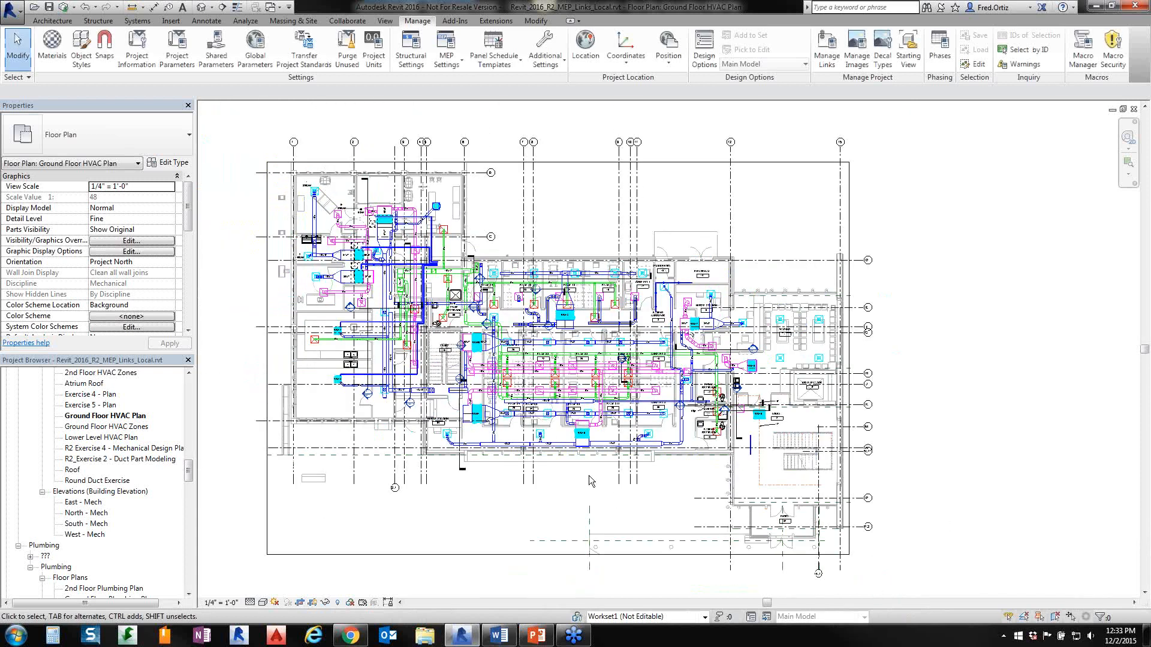
pyautogui.scroll(2, 601, 458)
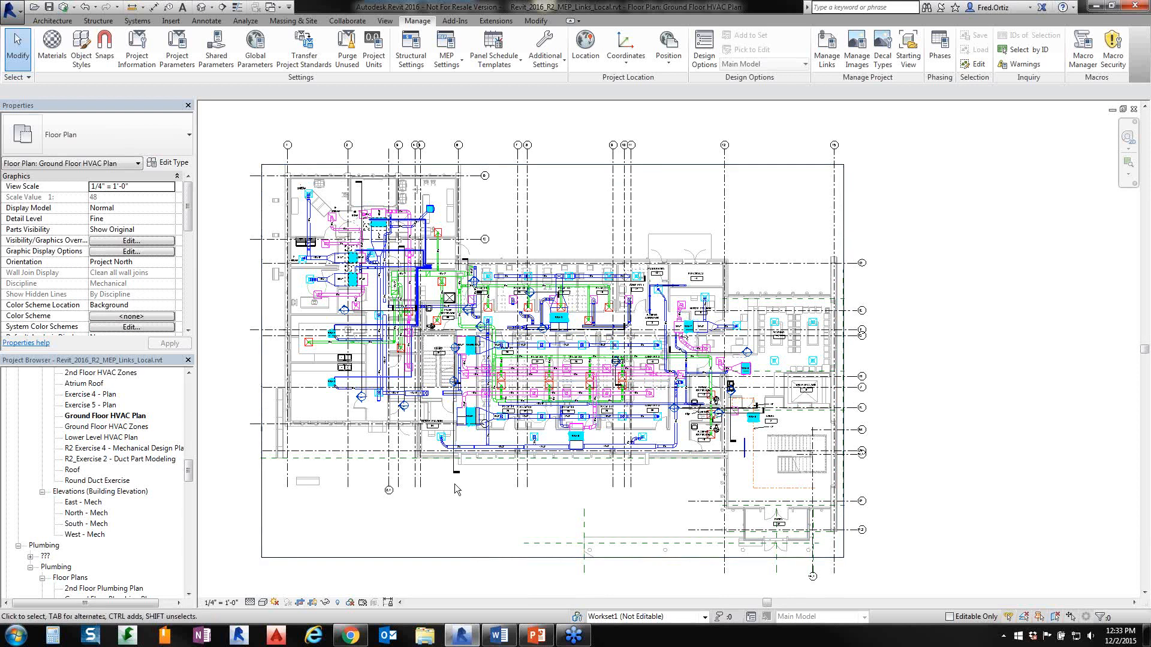
# - Save the links model and create a new project from the Architectural Template
pyautogui.click(48, 7)
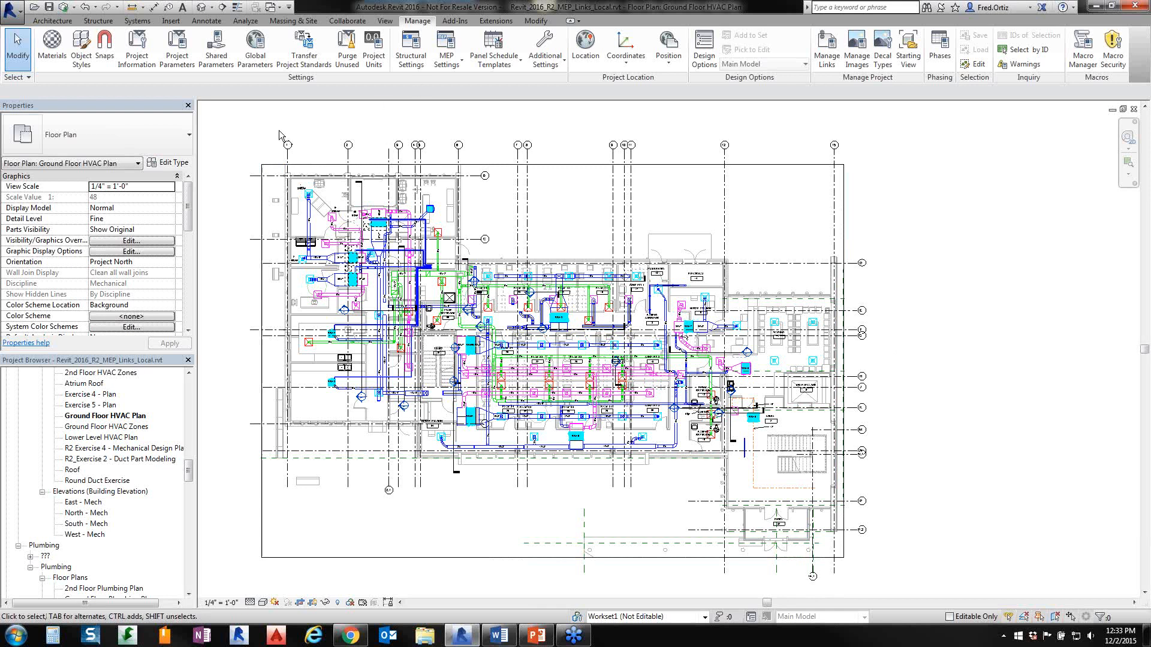
pyautogui.click(15, 17)
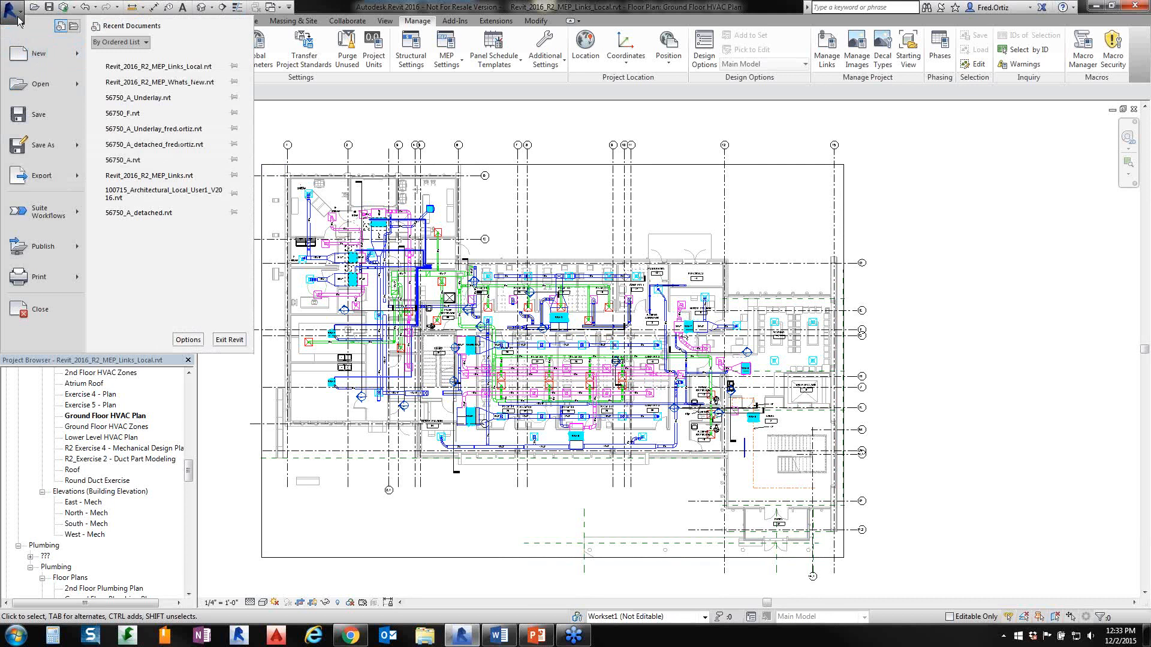
pyautogui.click(35, 55)
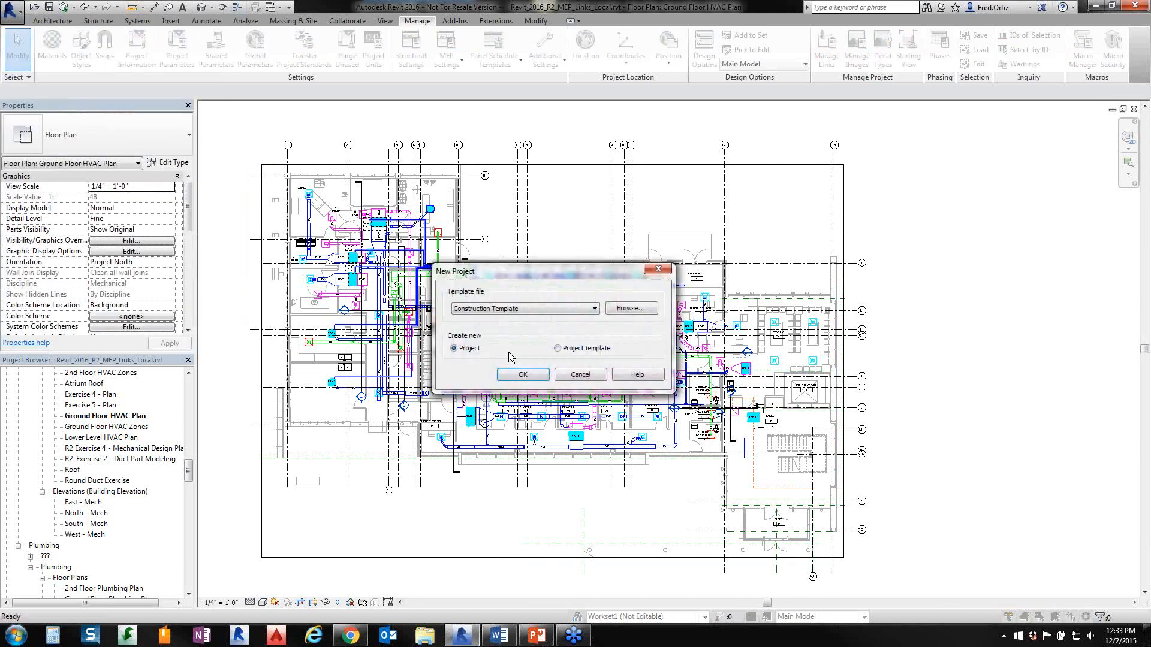
pyautogui.click(524, 308)
pyautogui.click(516, 328)
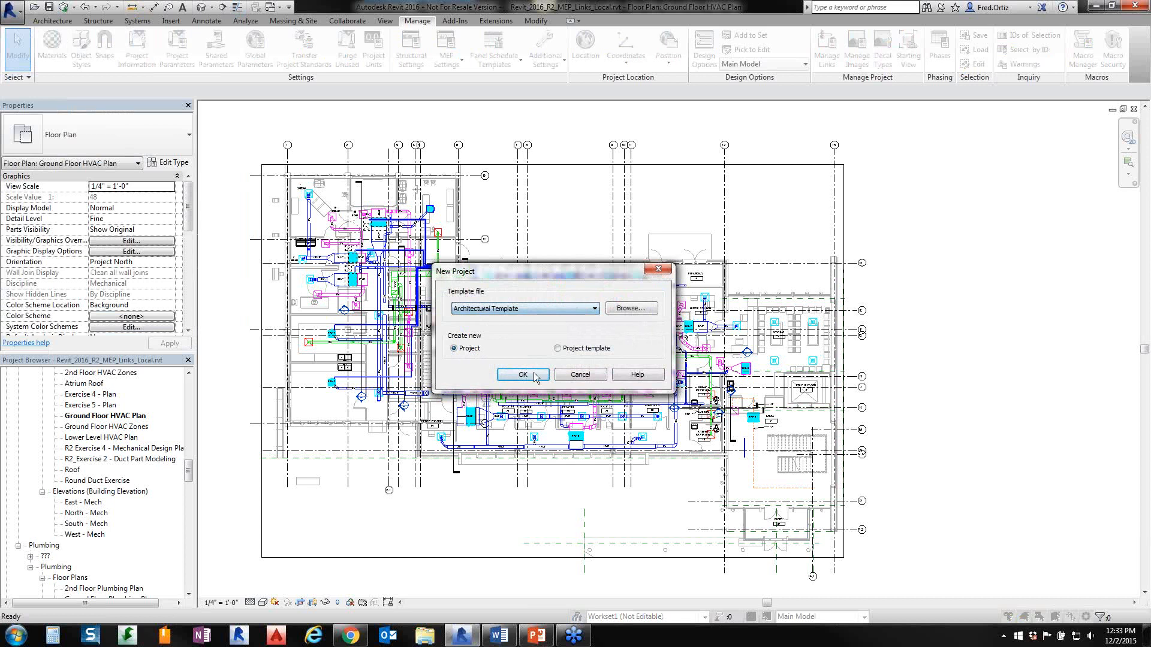
pyautogui.click(524, 375)
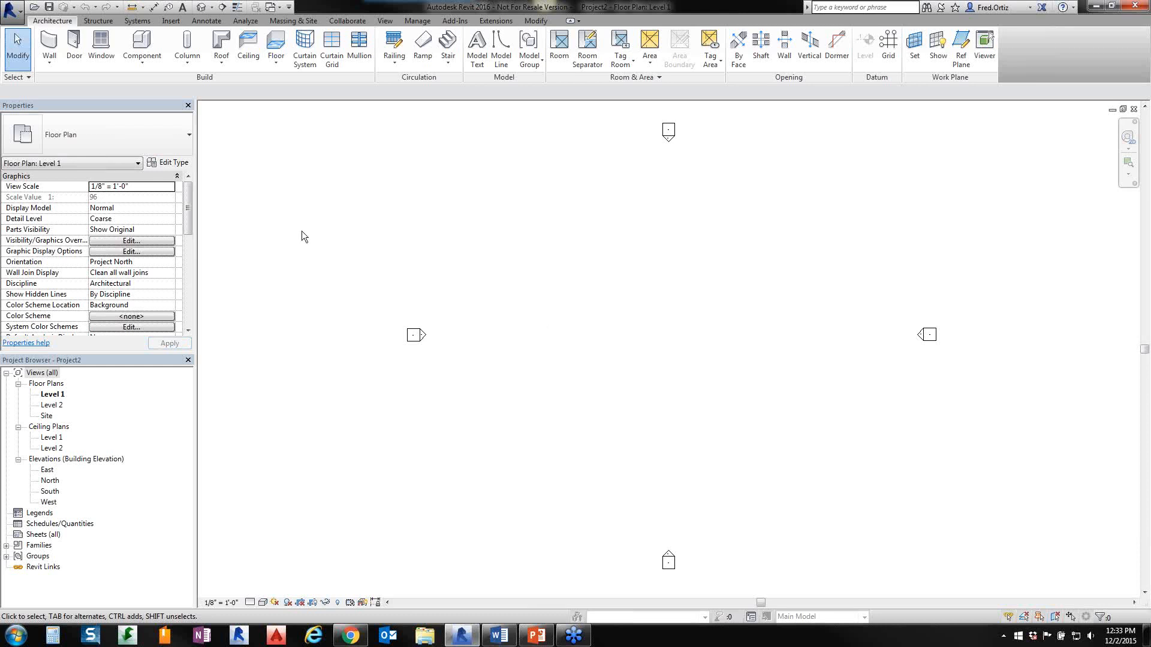
# - Draw a closed rectangle of Generic - 8" walls on Level 1, about 95' by 58'-6", with Join Status set to Disallow
pyautogui.click(53, 54)
pyautogui.click(64, 80)
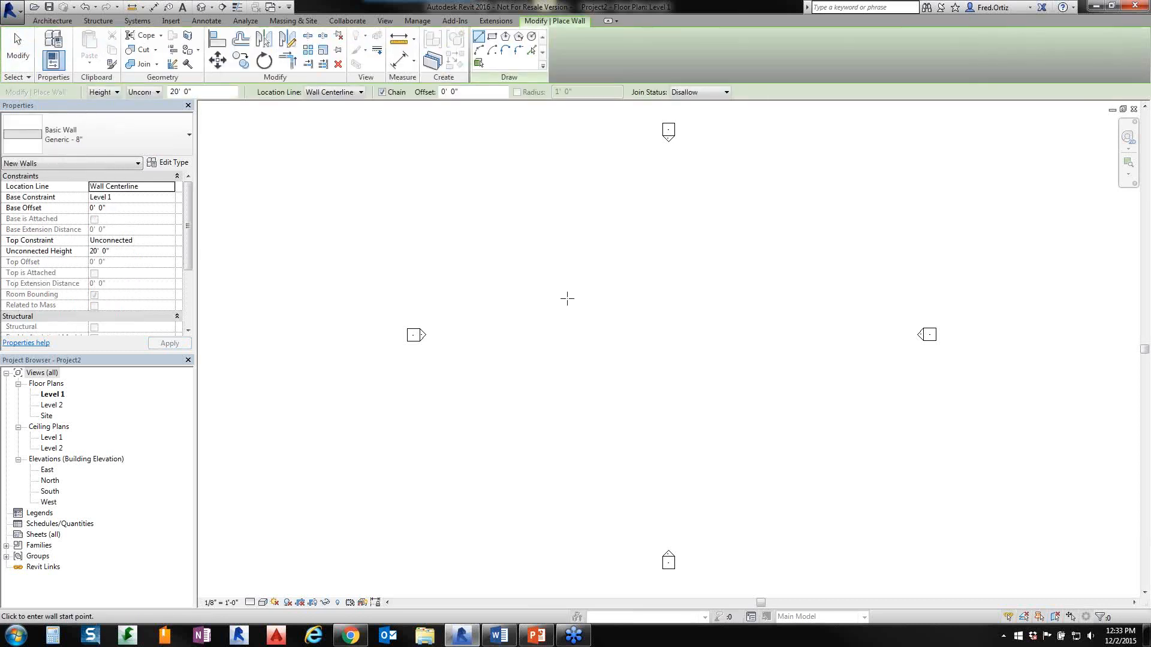
pyautogui.click(508, 241)
pyautogui.click(801, 241)
pyautogui.click(801, 420)
pyautogui.click(508, 420)
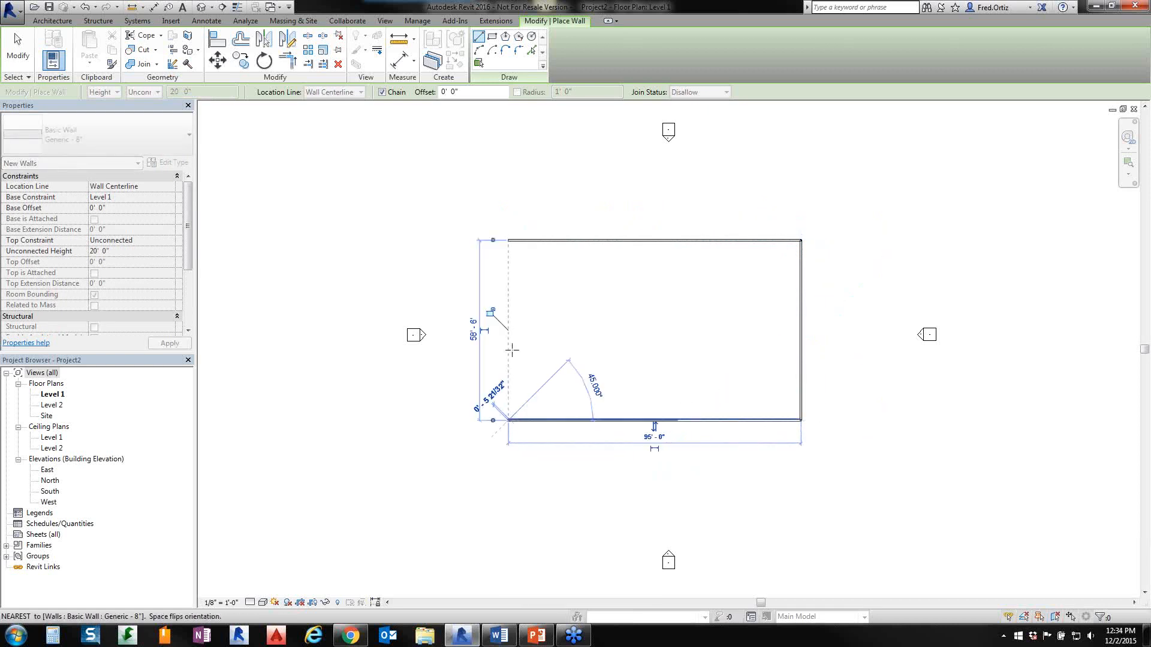
pyautogui.click(508, 240)
pyautogui.press('Escape')
pyautogui.press('Escape')
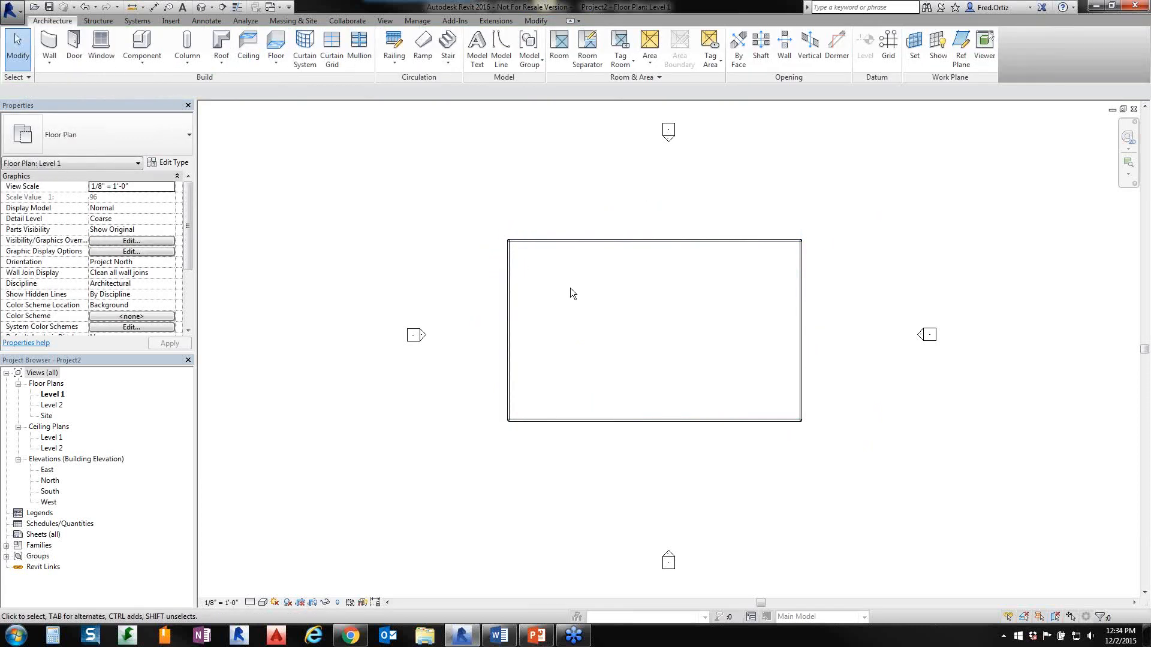
# - Examine the corners of the rectangle drawn with joins disallowed, and undo its four walls
pyautogui.scroll(4, 557, 257)
pyautogui.scroll(-3, 557, 256)
pyautogui.scroll(-1, 556, 255)
pyautogui.hotkey('ctrl', 'z')
pyautogui.hotkey('ctrl', 'z')
pyautogui.hotkey('ctrl', 'z')
pyautogui.hotkey('ctrl', 'z')
# - Set the wall Join Status to Allow and draw a closed rectangle of Generic - 8" walls about 103'-6" wide on Level 1
pyautogui.click(39, 46)
pyautogui.click(698, 92)
pyautogui.click(686, 102)
pyautogui.click(490, 232)
pyautogui.click(809, 232)
pyautogui.click(809, 460)
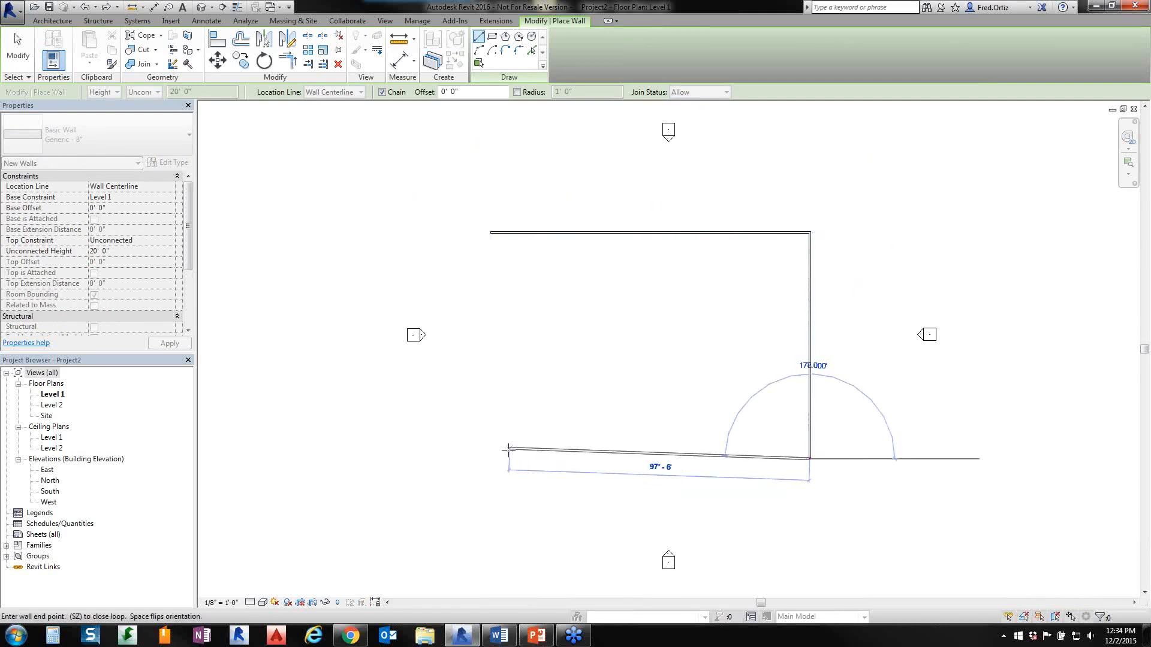
pyautogui.click(491, 459)
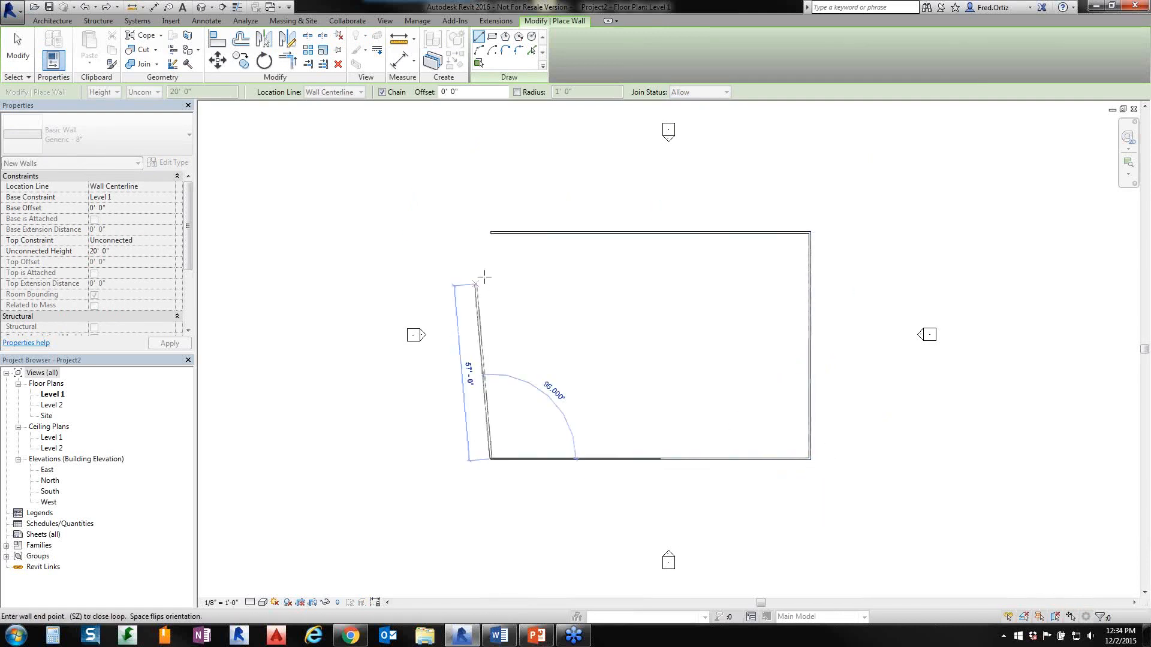
pyautogui.click(490, 233)
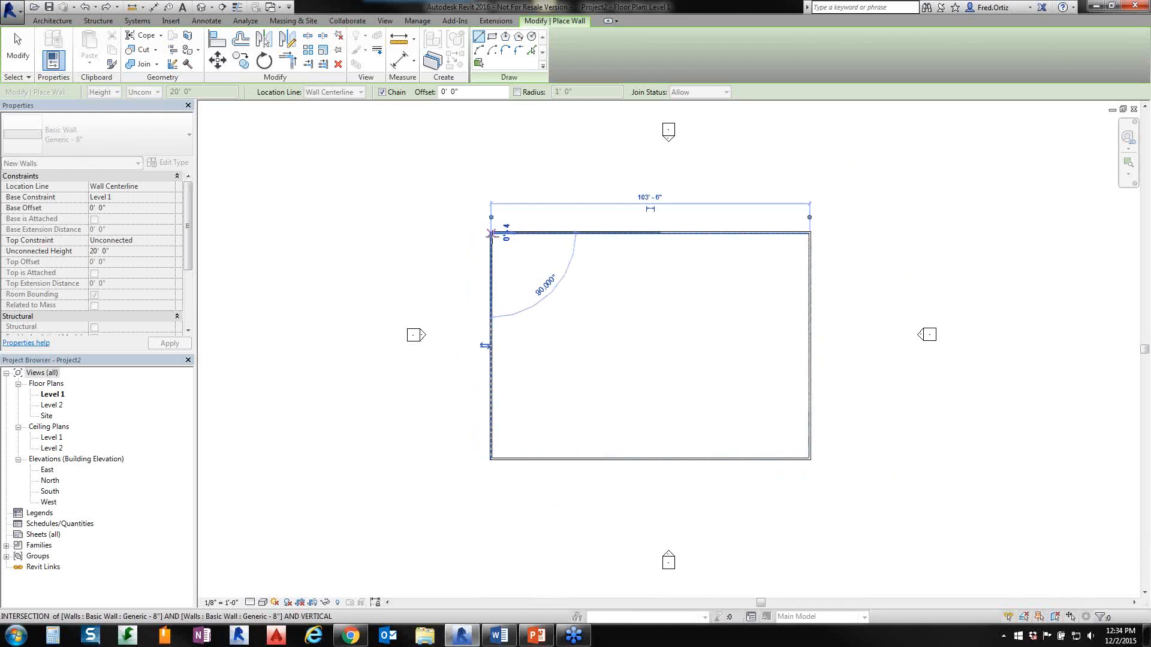
# - Draw a 54' architectural partition from the west exterior wall eastward, continuing it north about 36'-9" to the north exterior wall
pyautogui.press('Escape')
pyautogui.press('Escape')
pyautogui.scroll(1, 538, 286)
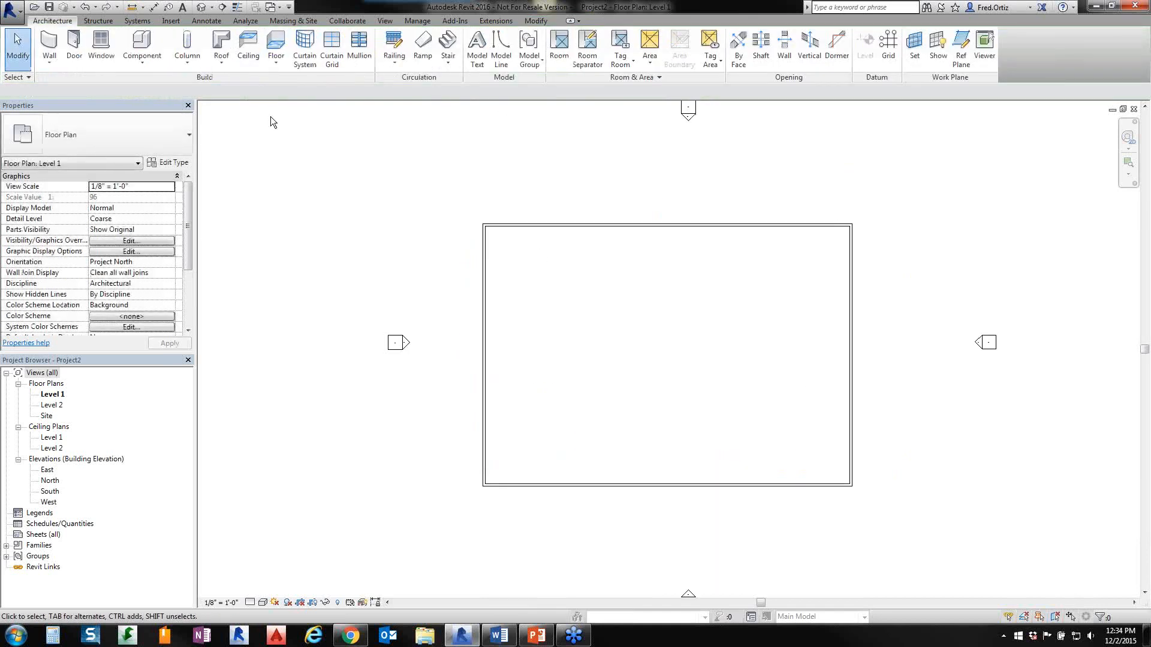
pyautogui.click(49, 62)
pyautogui.click(72, 106)
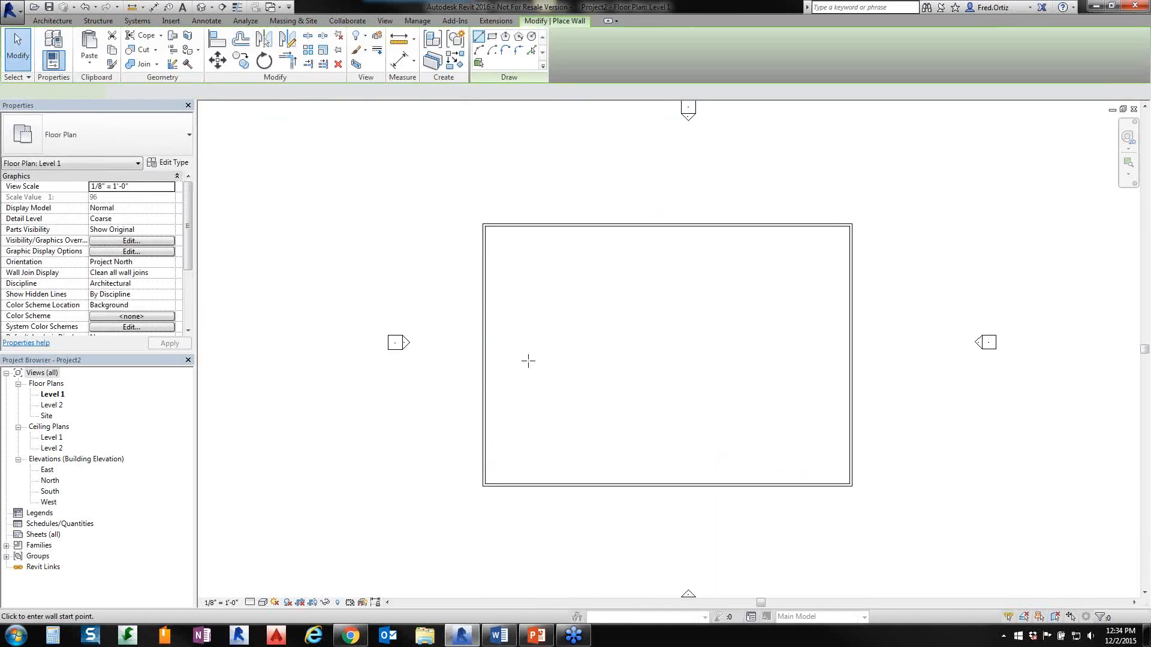
pyautogui.click(484, 354)
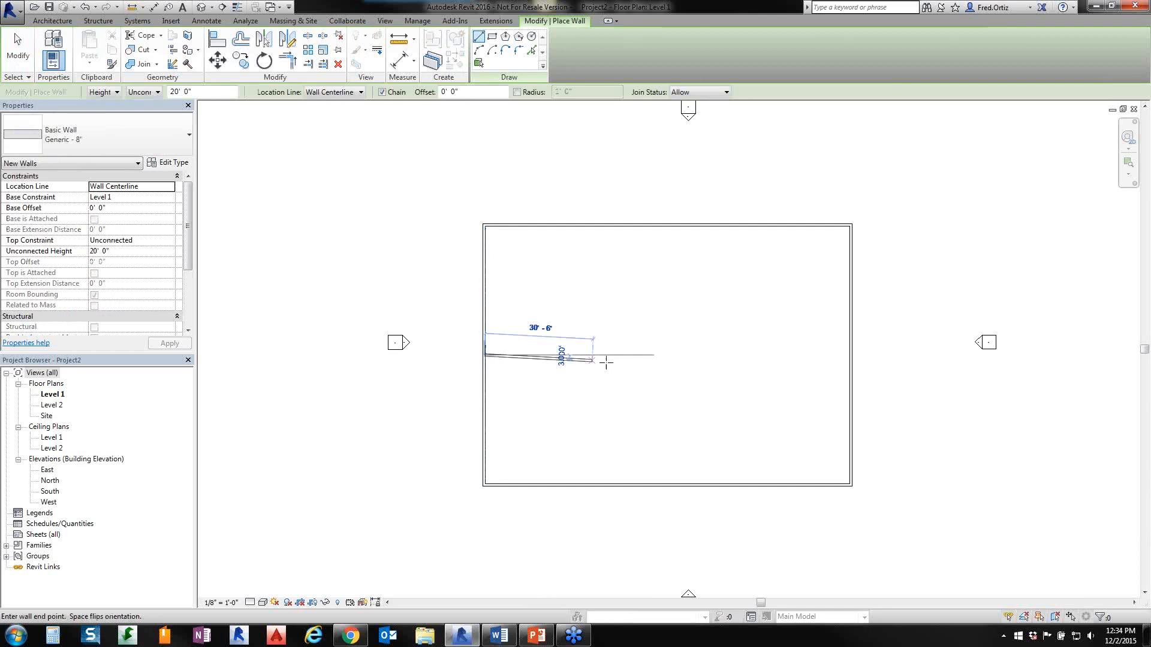
pyautogui.click(675, 355)
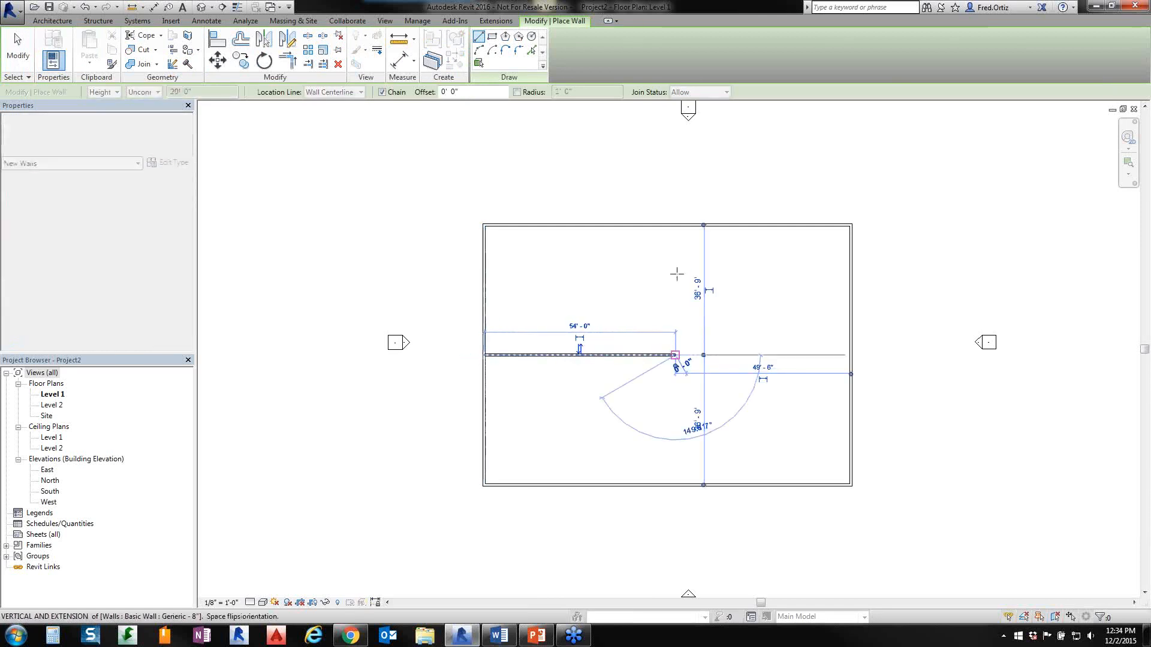
pyautogui.click(675, 226)
pyautogui.rightClick(659, 252)
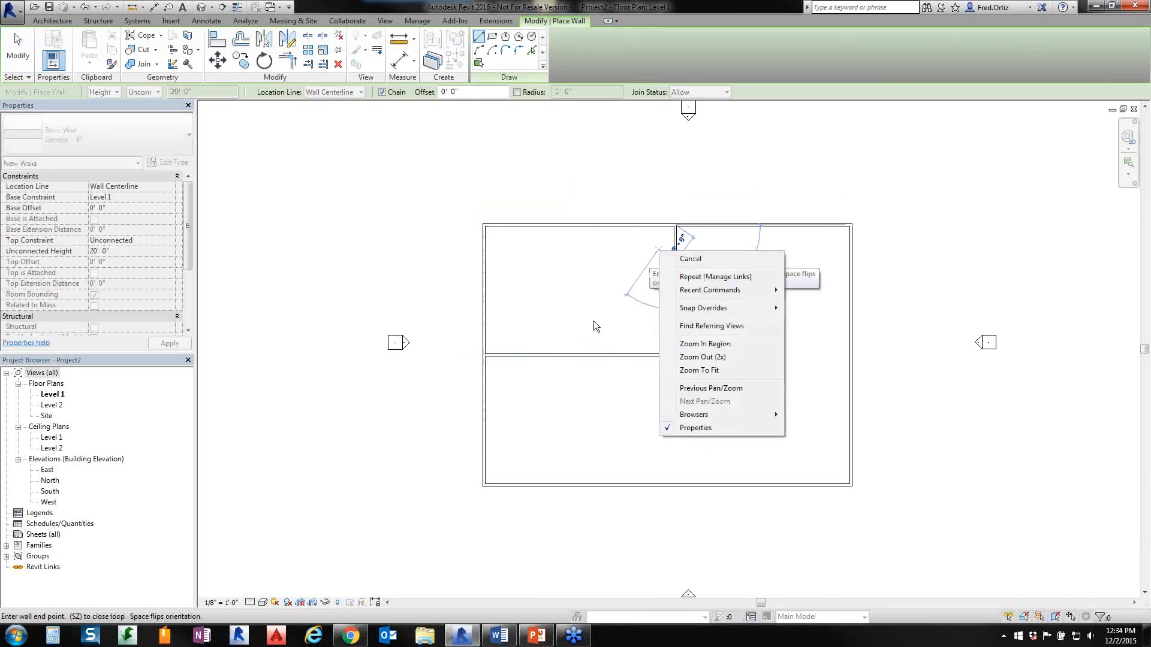
pyautogui.click(690, 260)
# - Draw a vertical partition from the middle of the horizontal partition up to the north exterior wall, splitting the enclosed room about 27' each side
pyautogui.click(579, 354)
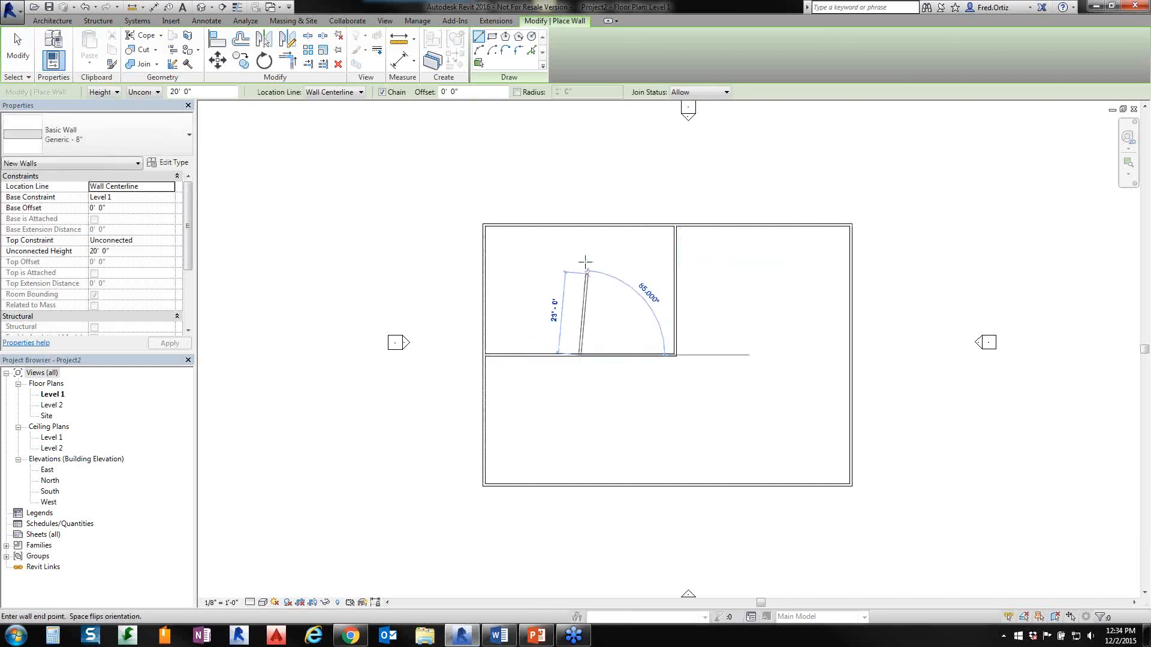
pyautogui.click(578, 227)
pyautogui.press('Escape')
pyautogui.press('Escape')
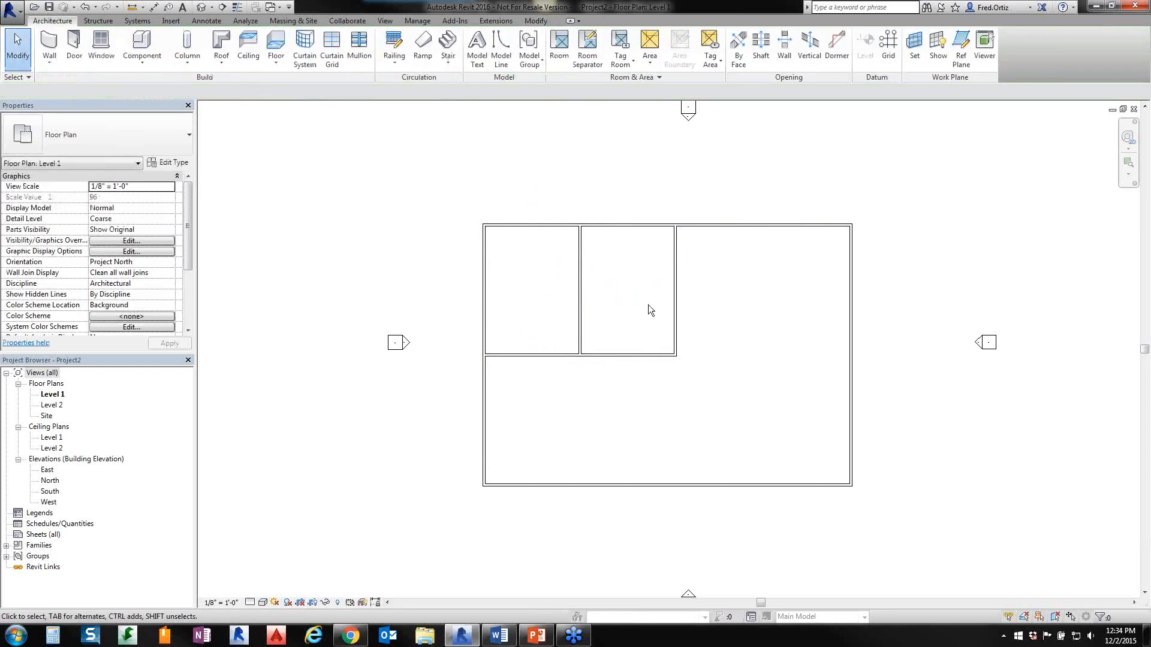
# - Examine the joins where the interior partitions meet each other and the exterior walls
pyautogui.scroll(1, 729, 338)
pyautogui.scroll(1, 785, 363)
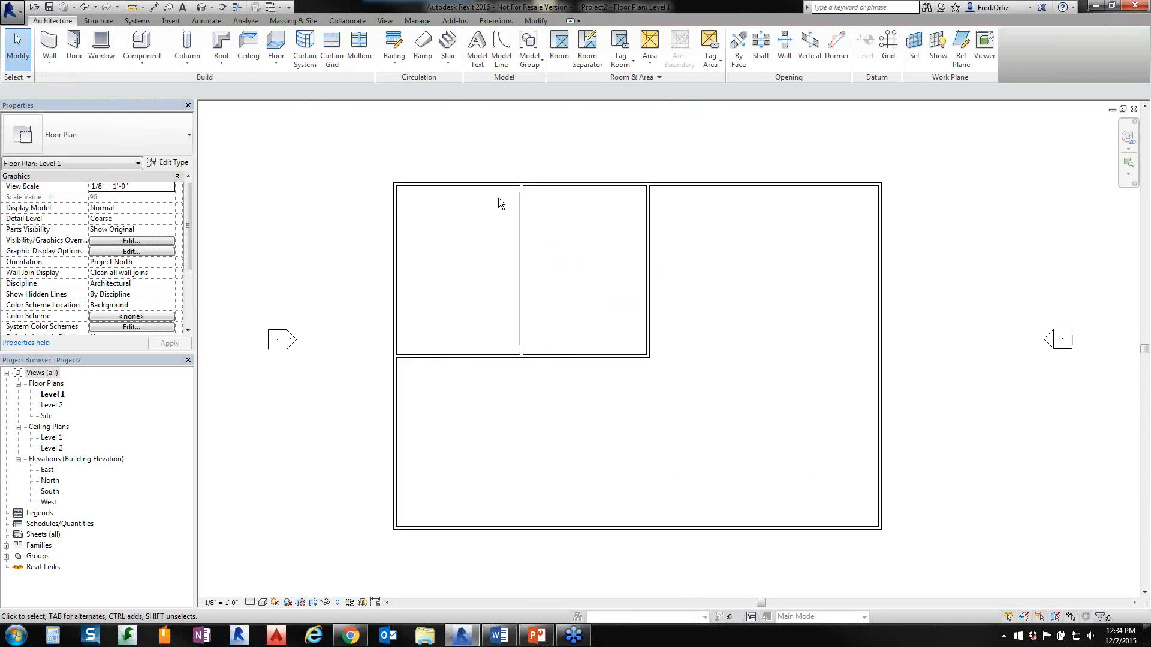
pyautogui.scroll(8, 516, 175)
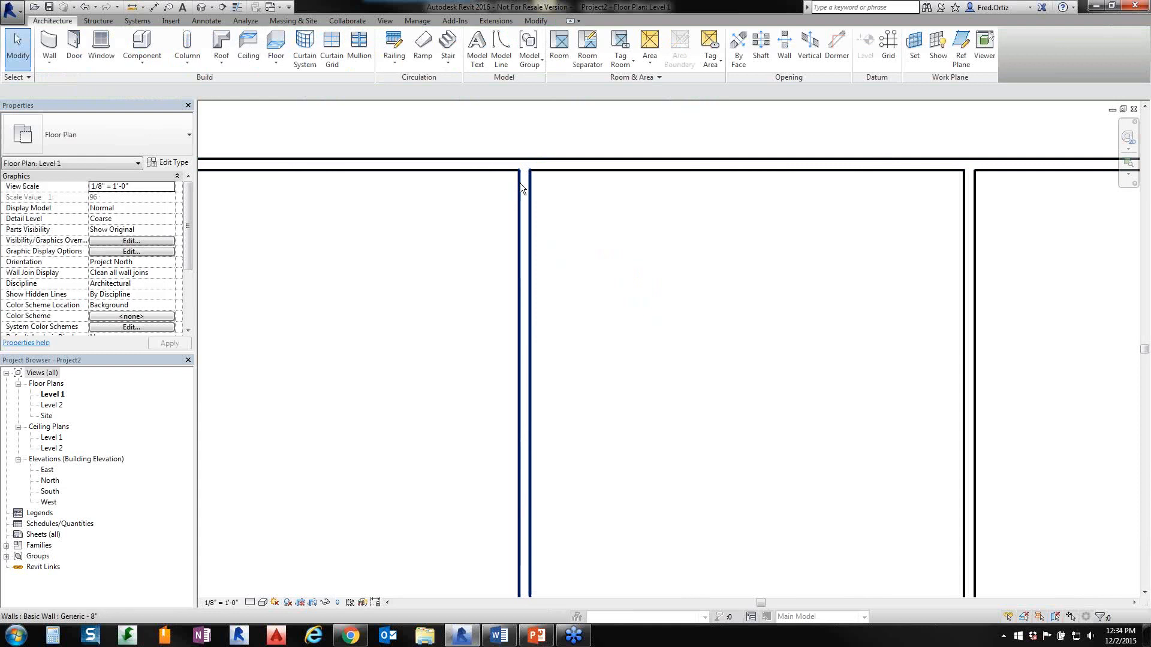
pyautogui.scroll(-8, 525, 161)
pyautogui.scroll(-3, 886, 530)
pyautogui.scroll(4, 899, 531)
pyautogui.scroll(-2, 909, 523)
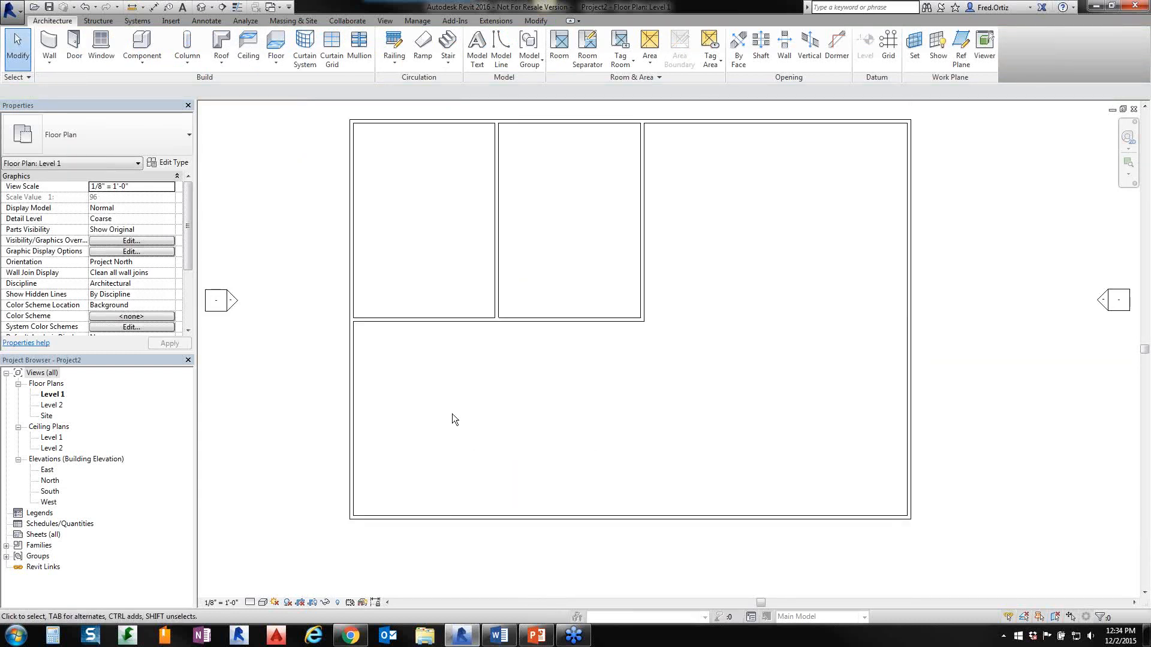
pyautogui.scroll(4, 353, 324)
pyautogui.scroll(-3, 519, 169)
pyautogui.scroll(3, 540, 192)
pyautogui.scroll(-2, 577, 240)
pyautogui.scroll(2, 555, 204)
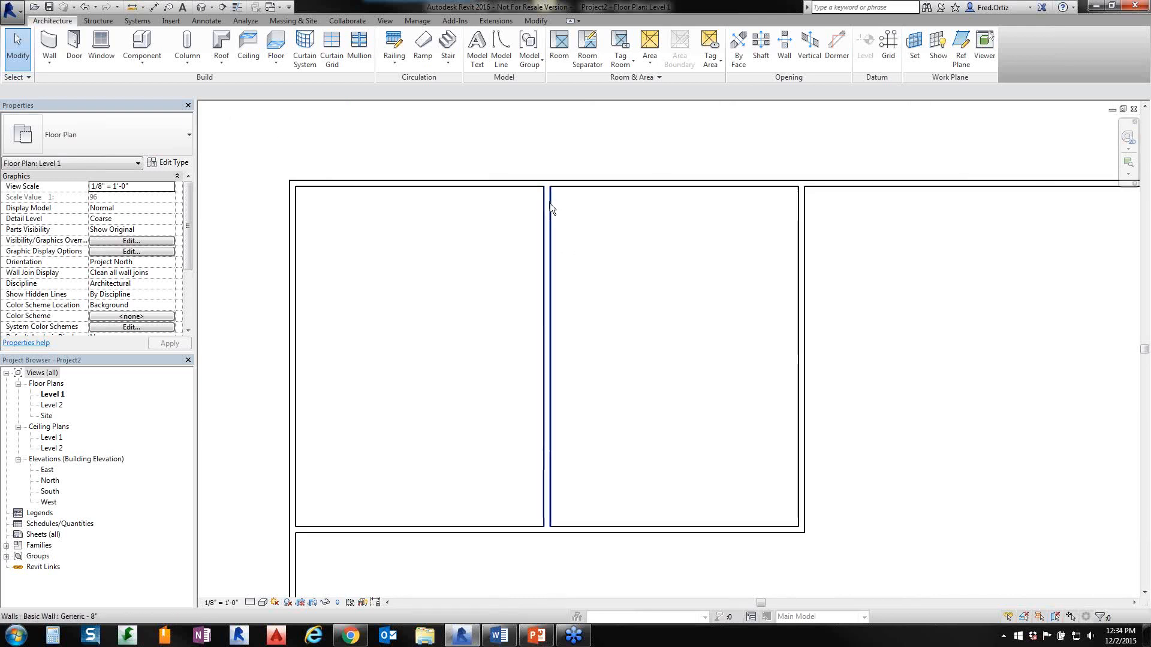
# - Disallow the join at the north end of the partition dividing the two upper rooms
pyautogui.click(548, 205)
pyautogui.scroll(2, 546, 180)
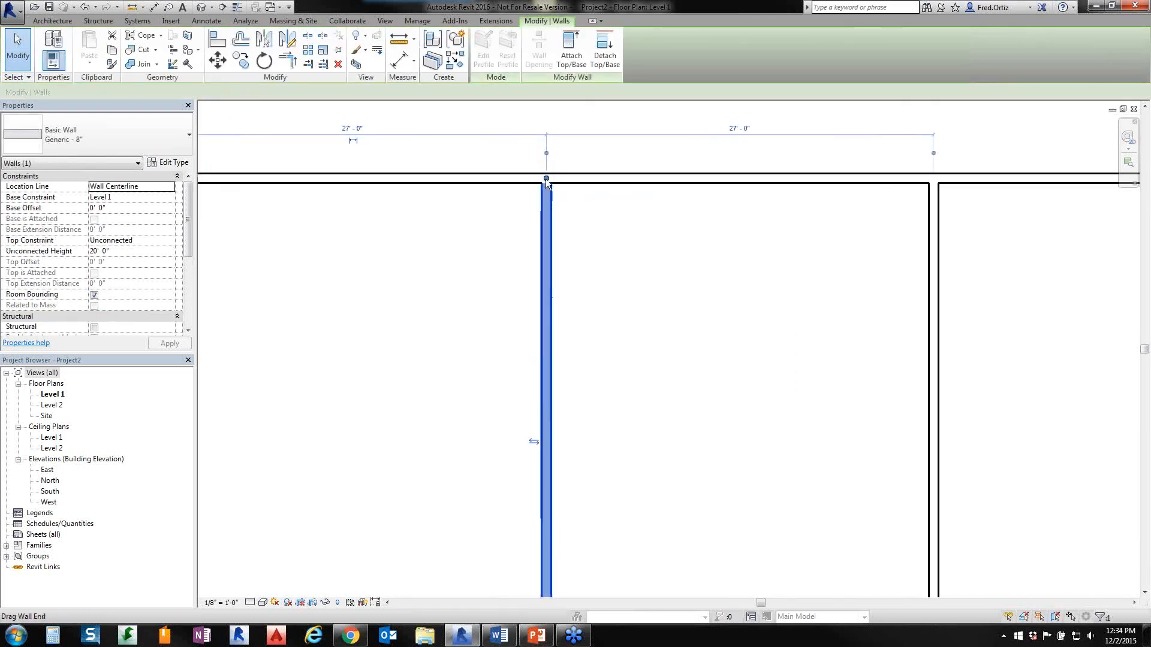
pyautogui.rightClick(546, 178)
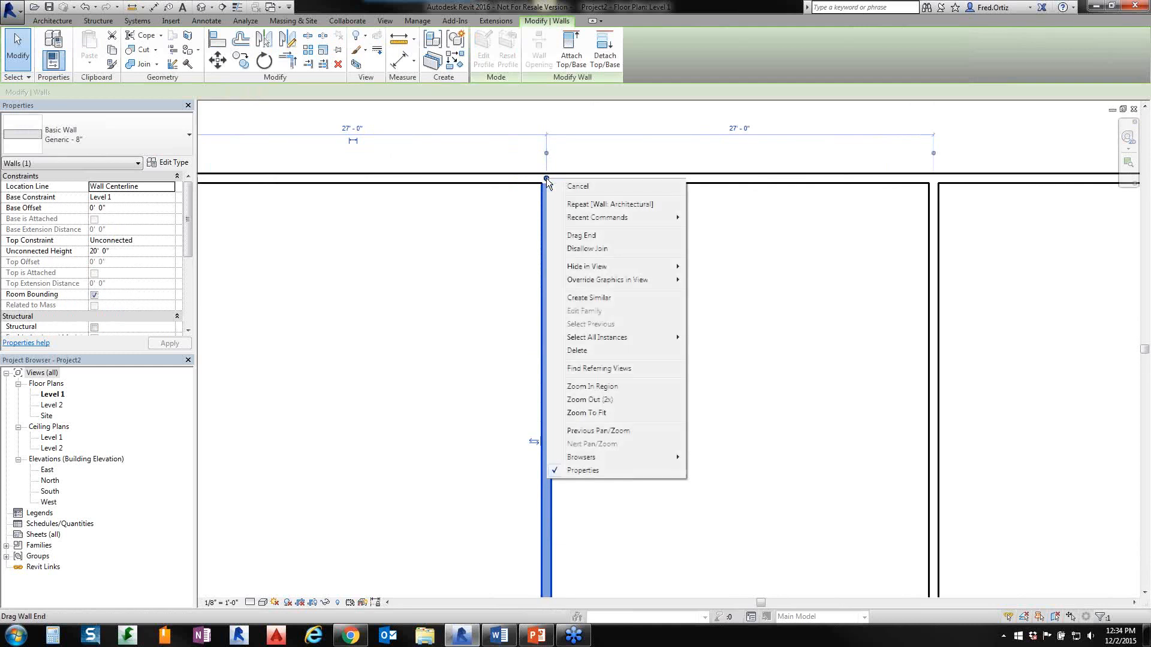
pyautogui.click(589, 248)
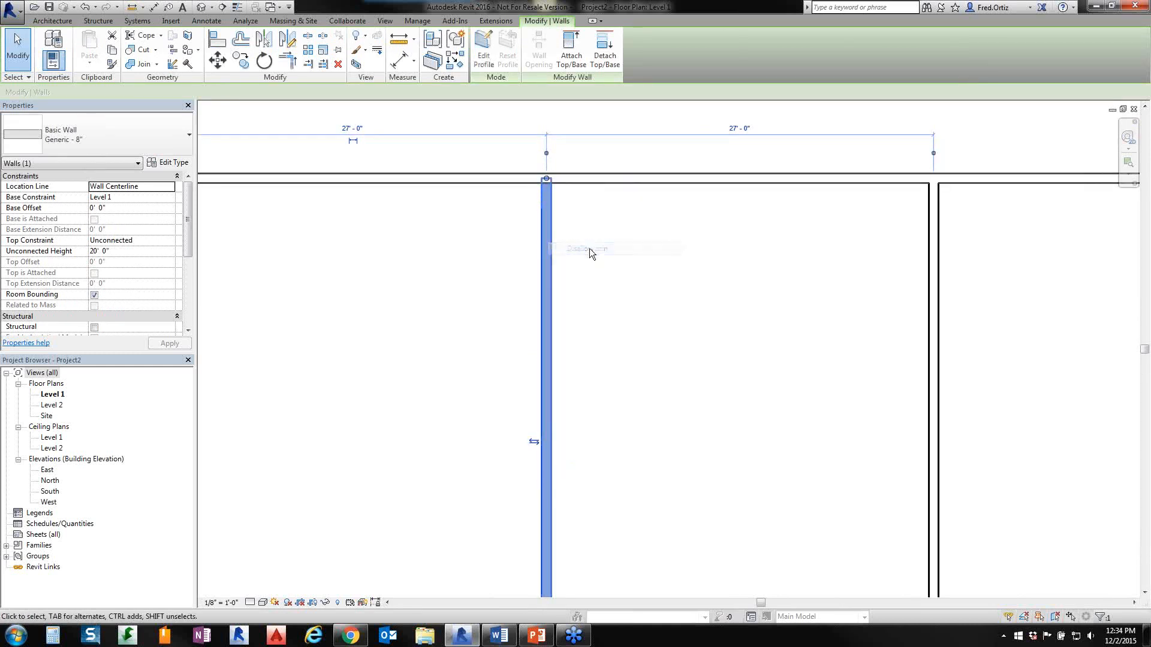
pyautogui.press('Escape')
# - Pull the north end of the dividing partition back to the inner face of the exterior wall
pyautogui.scroll(1, 553, 200)
pyautogui.click(549, 193)
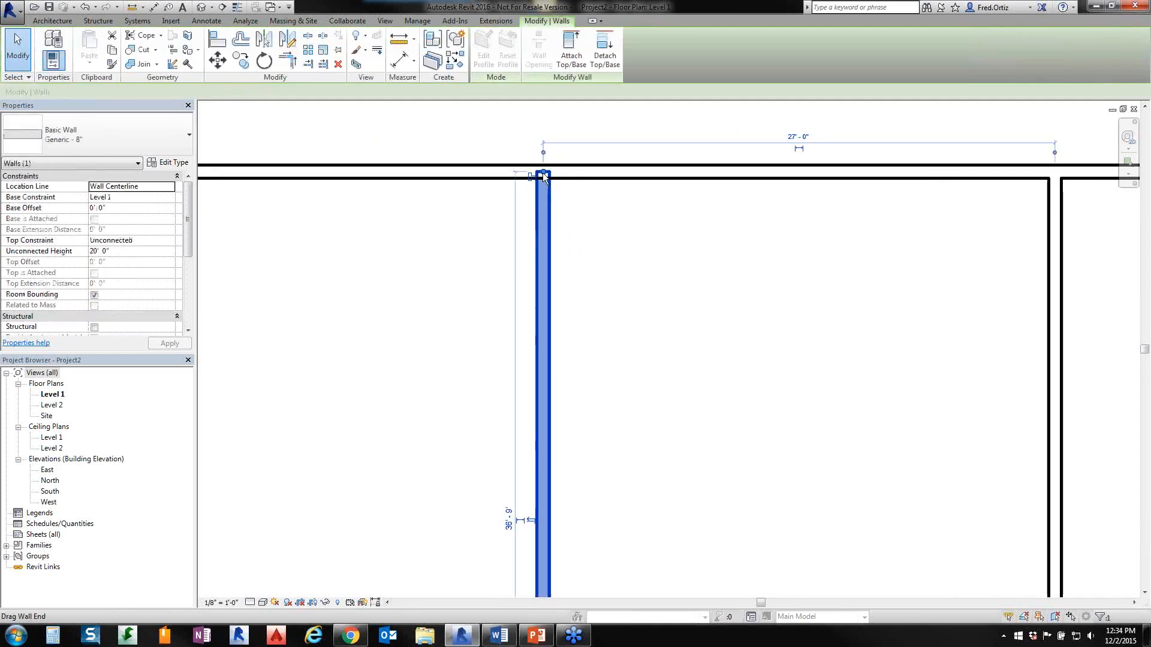
pyautogui.moveTo(544, 173); pyautogui.dragTo(543, 173)
pyautogui.click(597, 212)
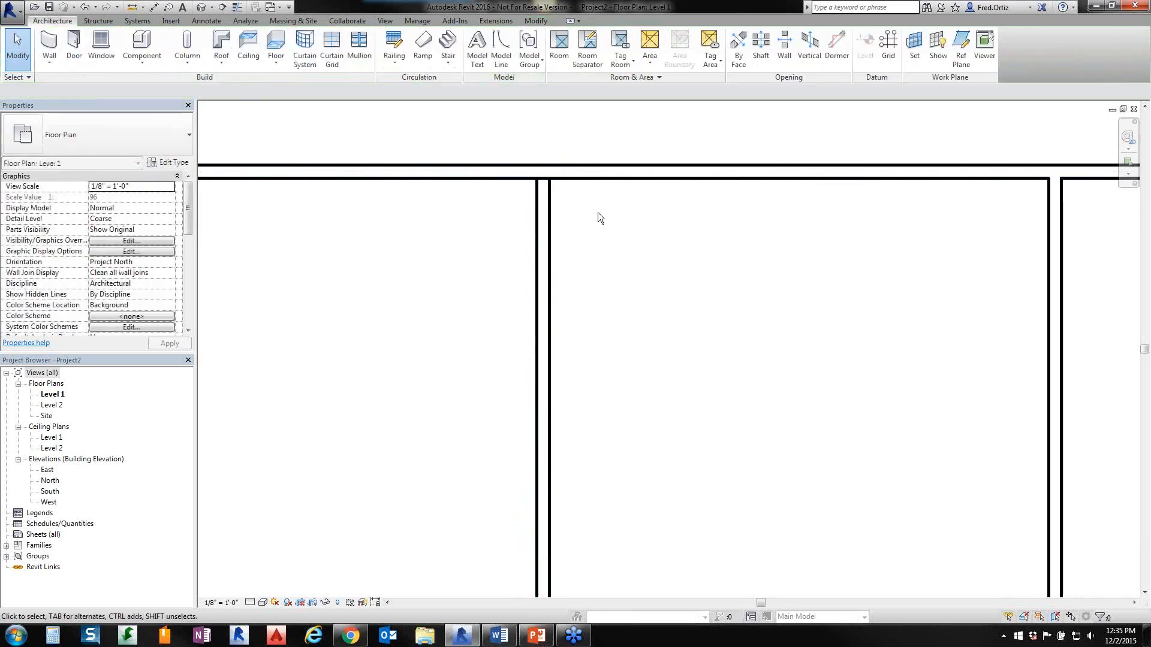
# - Disallow the join at the south end of the same dividing partition, where it meets the horizontal partition
pyautogui.scroll(-3, 597, 211)
pyautogui.scroll(3, 578, 429)
pyautogui.click(583, 414)
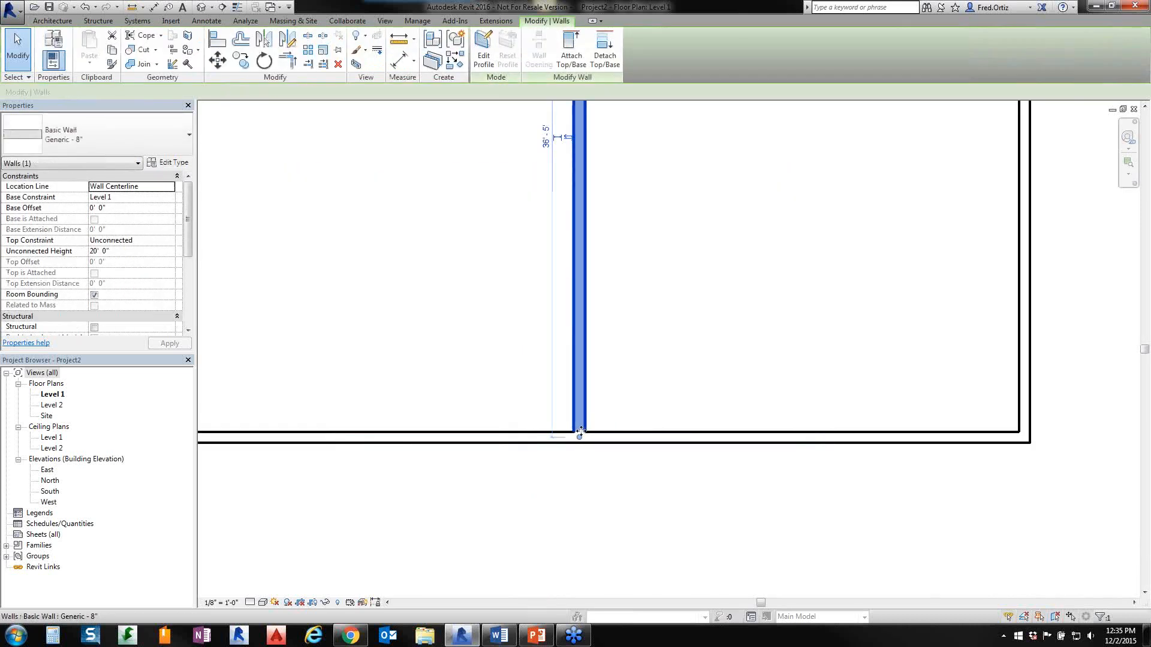
pyautogui.rightClick(579, 437)
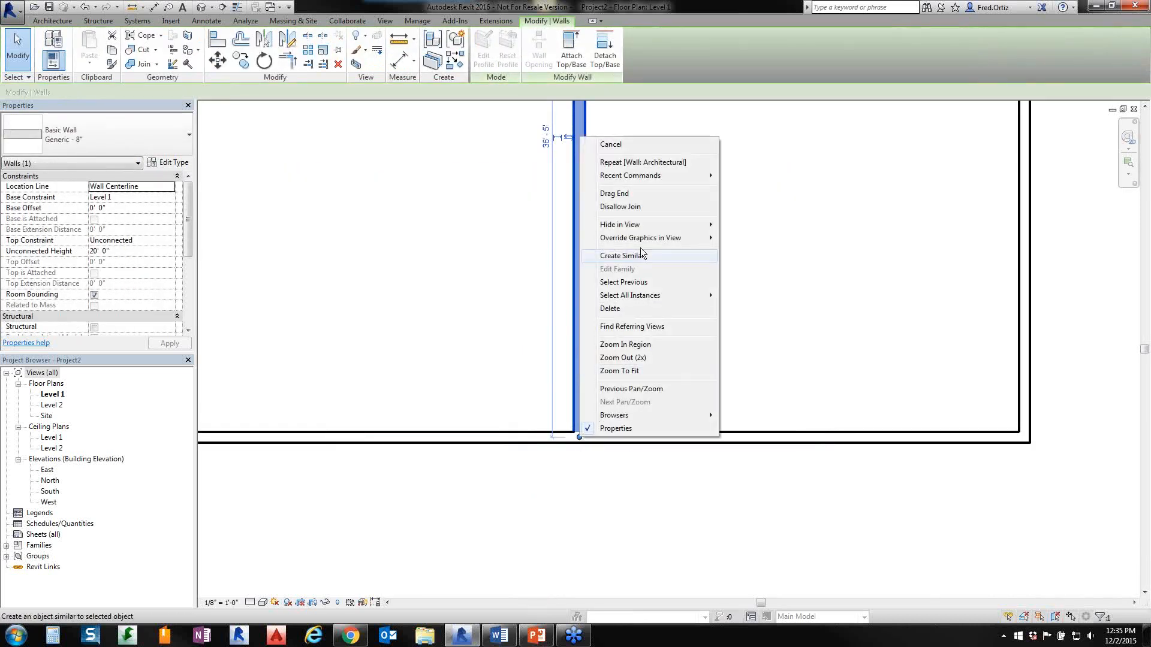
pyautogui.click(623, 207)
pyautogui.scroll(2, 558, 453)
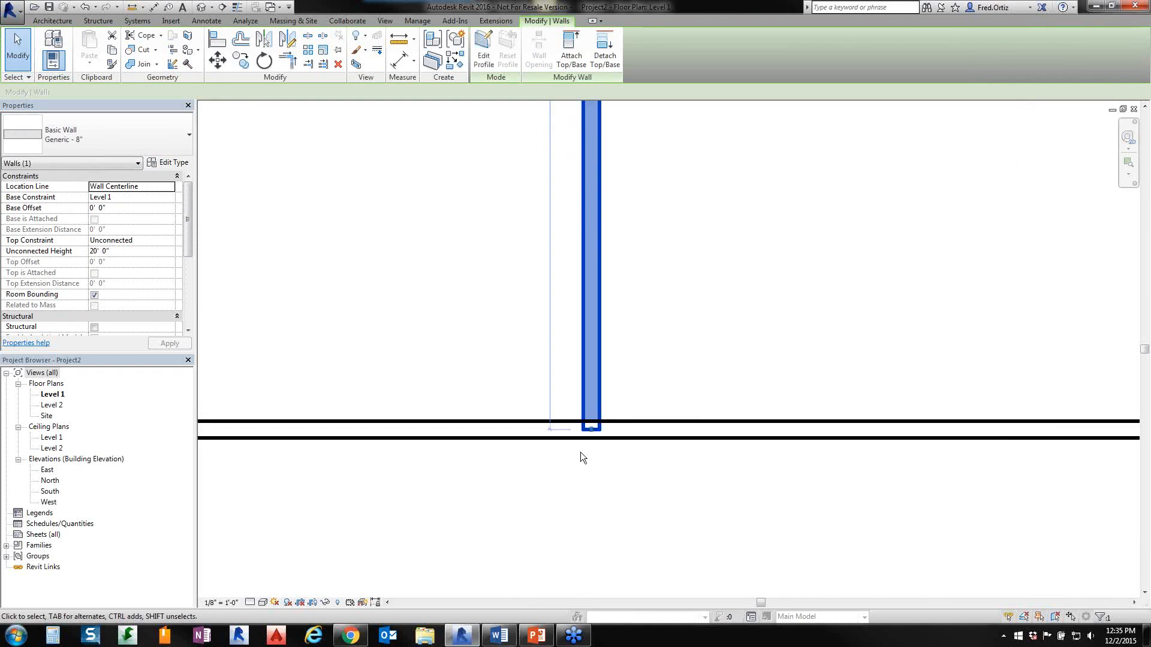
# - Pull the south end of the dividing partition back to the near face of the horizontal partition
pyautogui.click(558, 454)
pyautogui.click(591, 431)
pyautogui.moveTo(591, 431); pyautogui.dragTo(591, 421)
pyautogui.click(652, 383)
pyautogui.scroll(-2, 570, 382)
pyautogui.scroll(-3, 550, 398)
pyautogui.scroll(2, 605, 321)
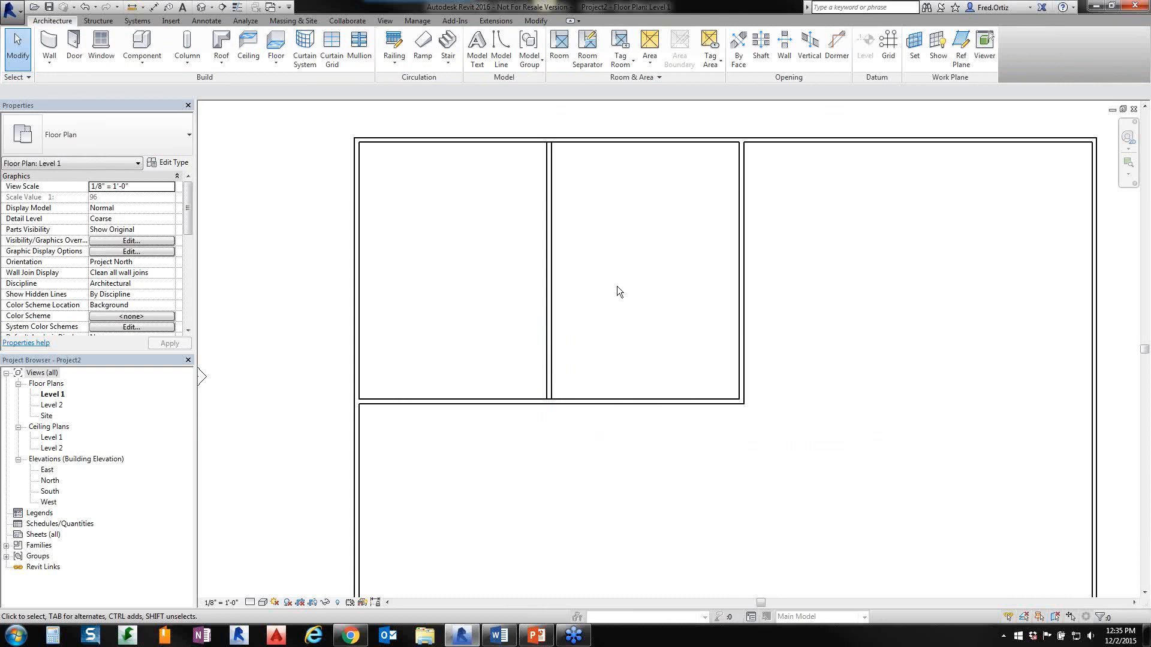
pyautogui.scroll(-2, 637, 267)
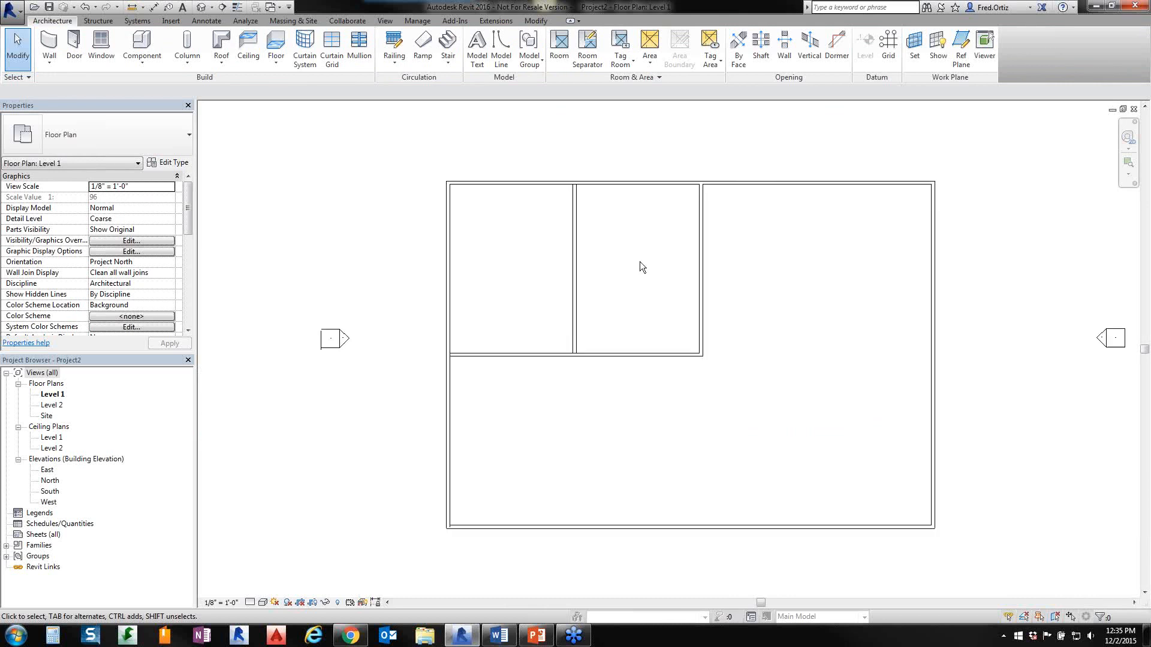
# - Draw a Generic - 8" wall with joins allowed from the corner of the interior partitions straight down to the south exterior wall
pyautogui.click(48, 60)
pyautogui.click(87, 84)
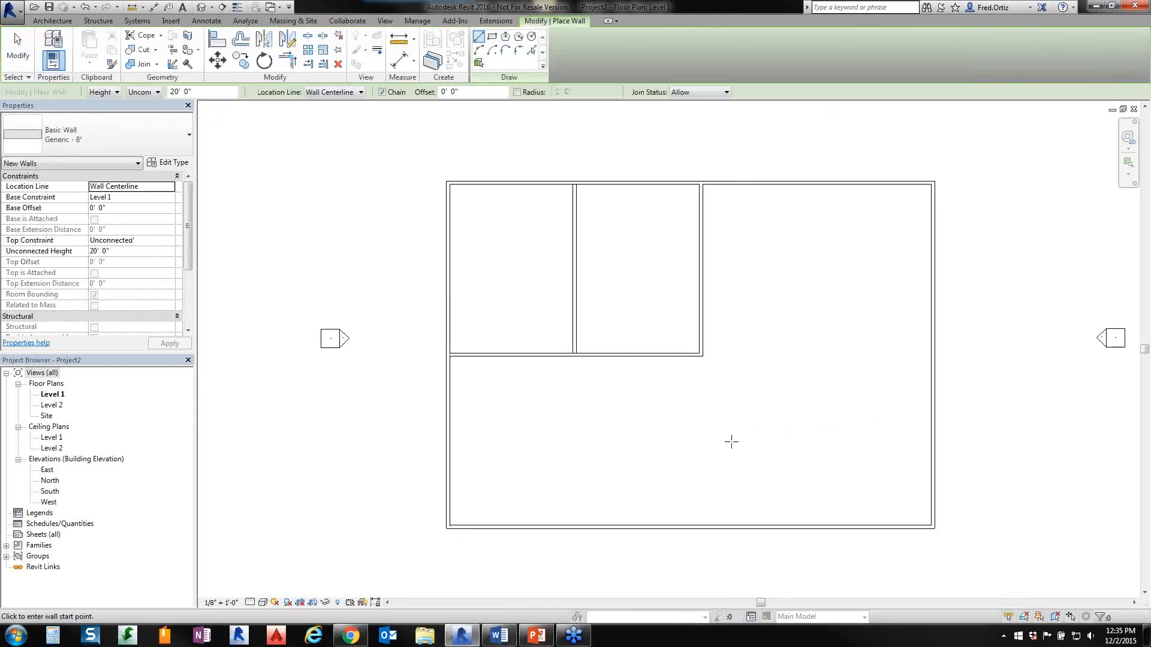
pyautogui.scroll(3, 714, 380)
pyautogui.scroll(1, 694, 347)
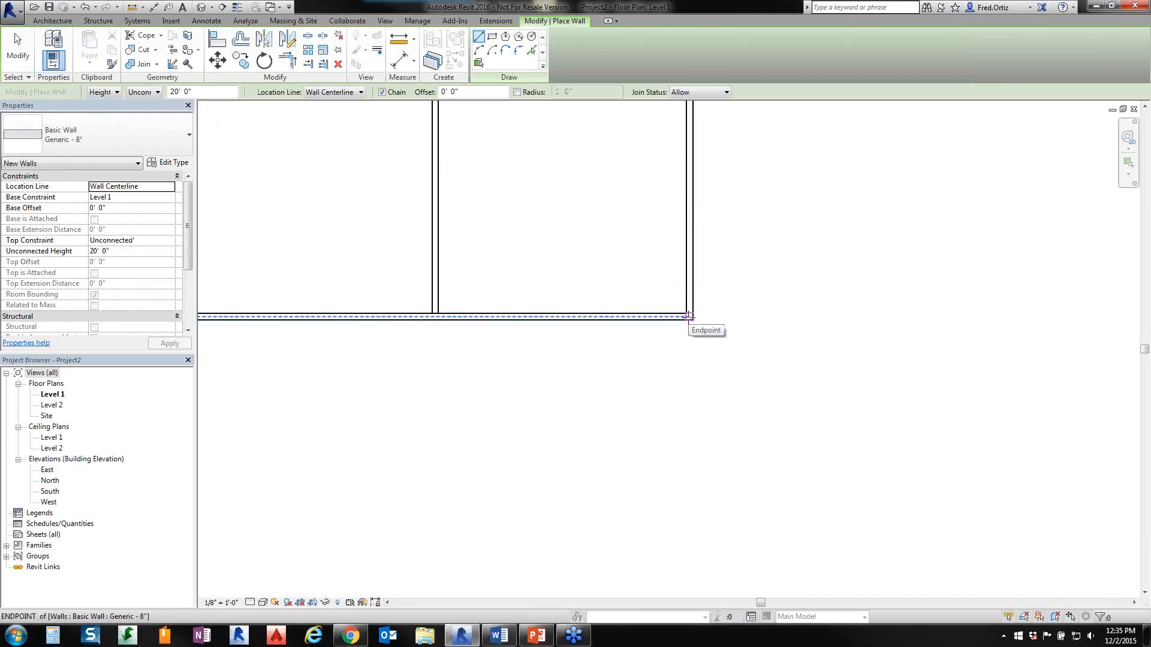
pyautogui.click(688, 316)
pyautogui.scroll(-1, 690, 491)
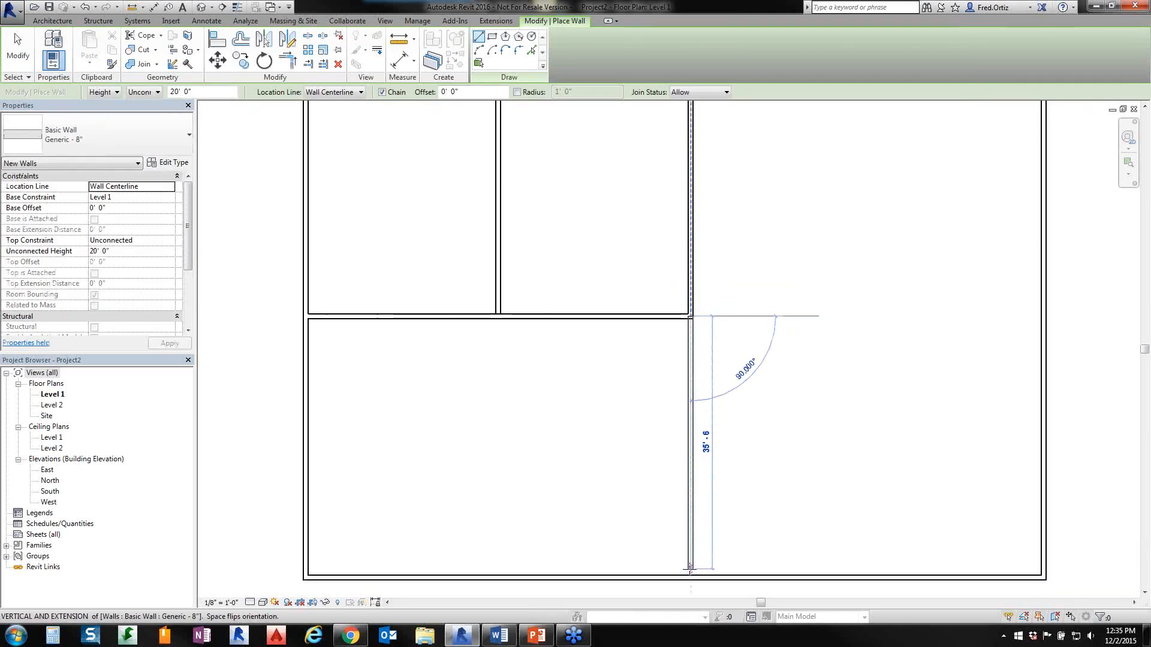
pyautogui.click(690, 570)
pyautogui.press('Escape')
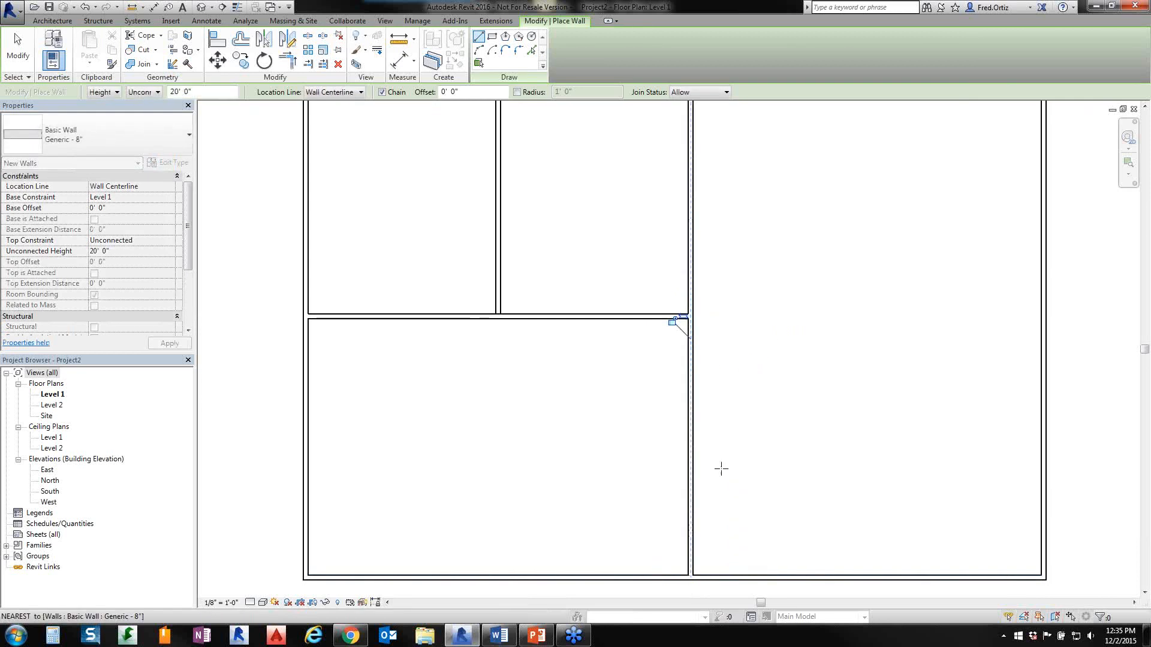
pyautogui.scroll(1, 729, 388)
pyautogui.scroll(-2, 713, 335)
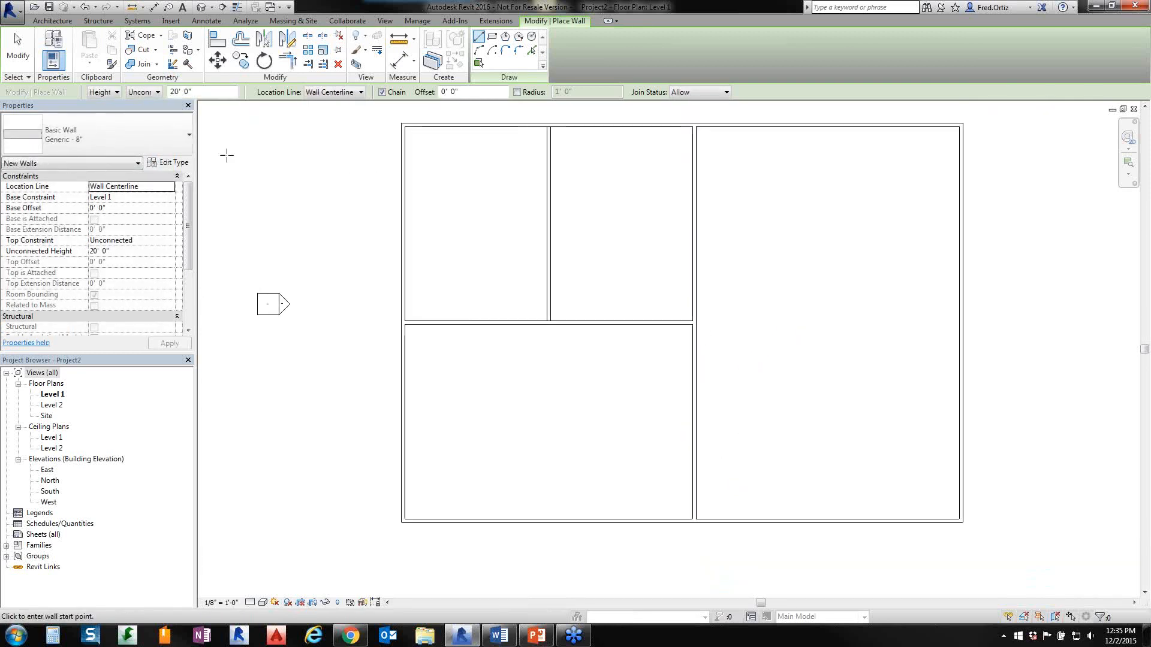
pyautogui.press('Escape')
# - Set the wall Join Status to Disallow and draw a horizontal partition from the central vertical wall to the east exterior wall
pyautogui.click(49, 62)
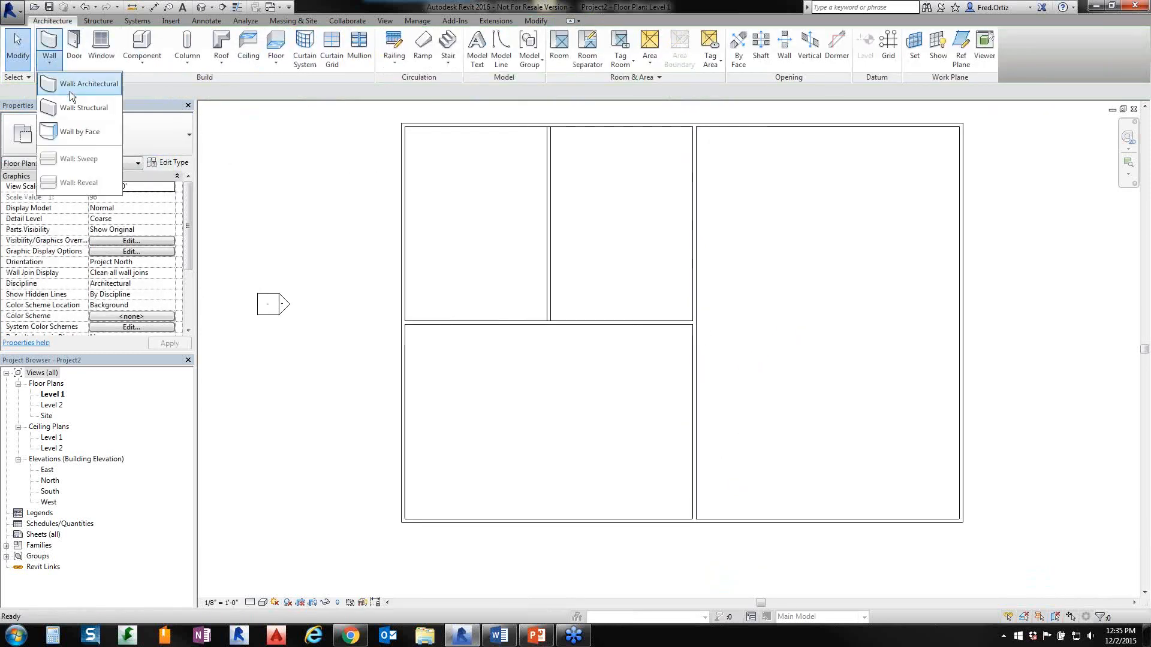
pyautogui.click(71, 83)
pyautogui.scroll(2, 829, 354)
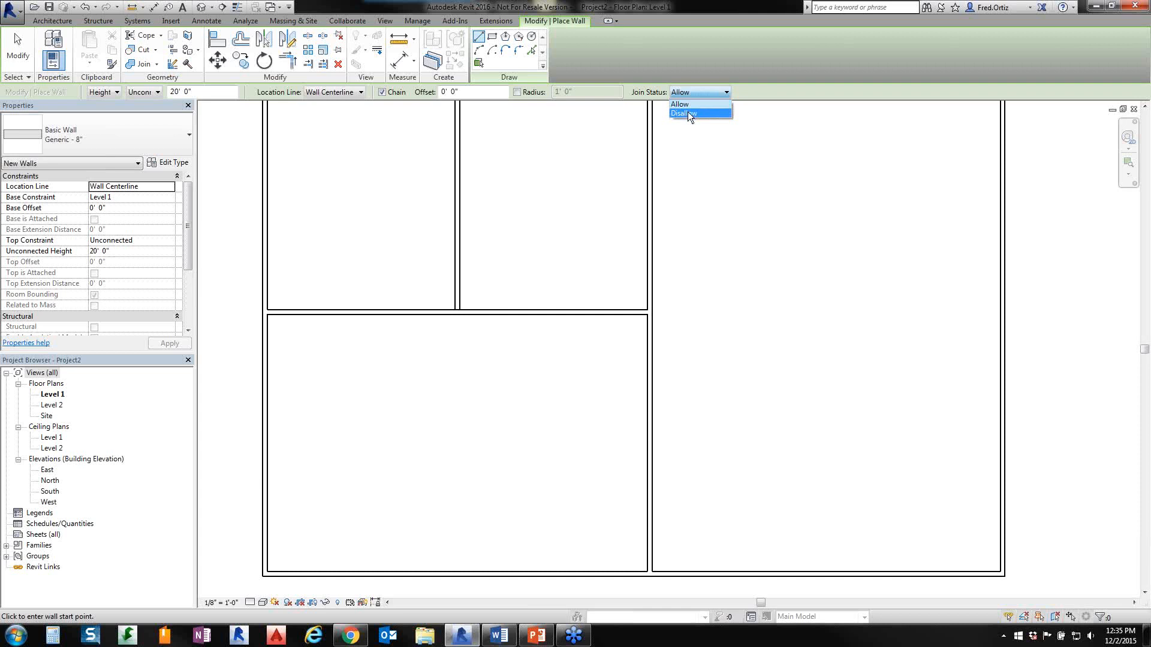
pyautogui.click(690, 104)
pyautogui.click(684, 113)
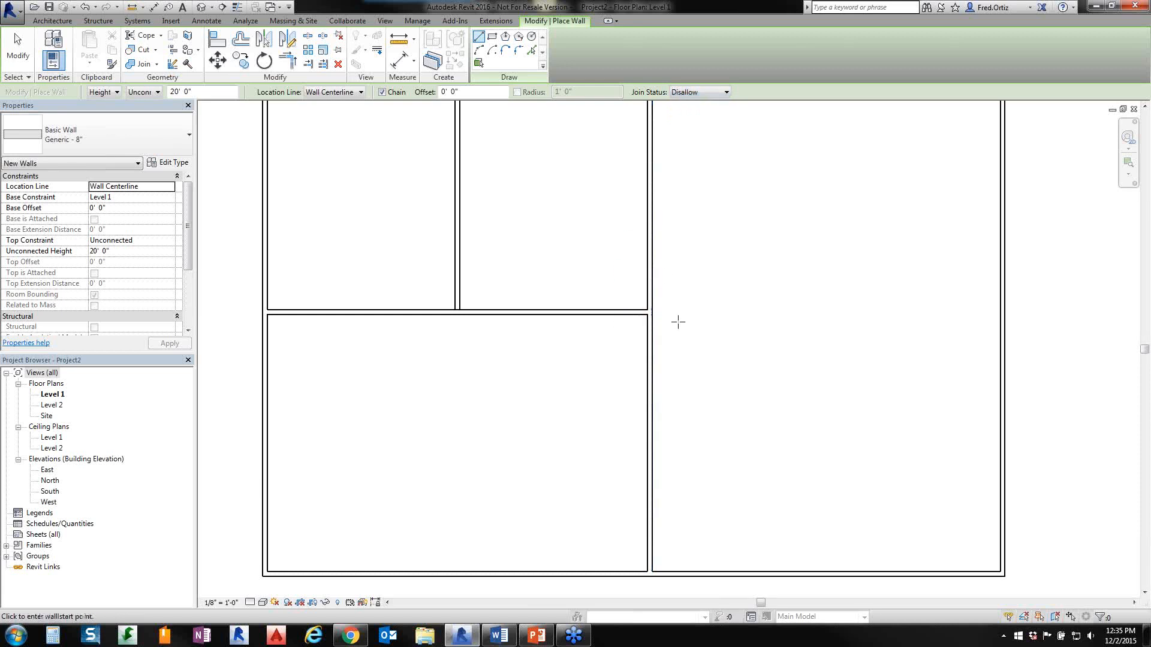
pyautogui.click(652, 310)
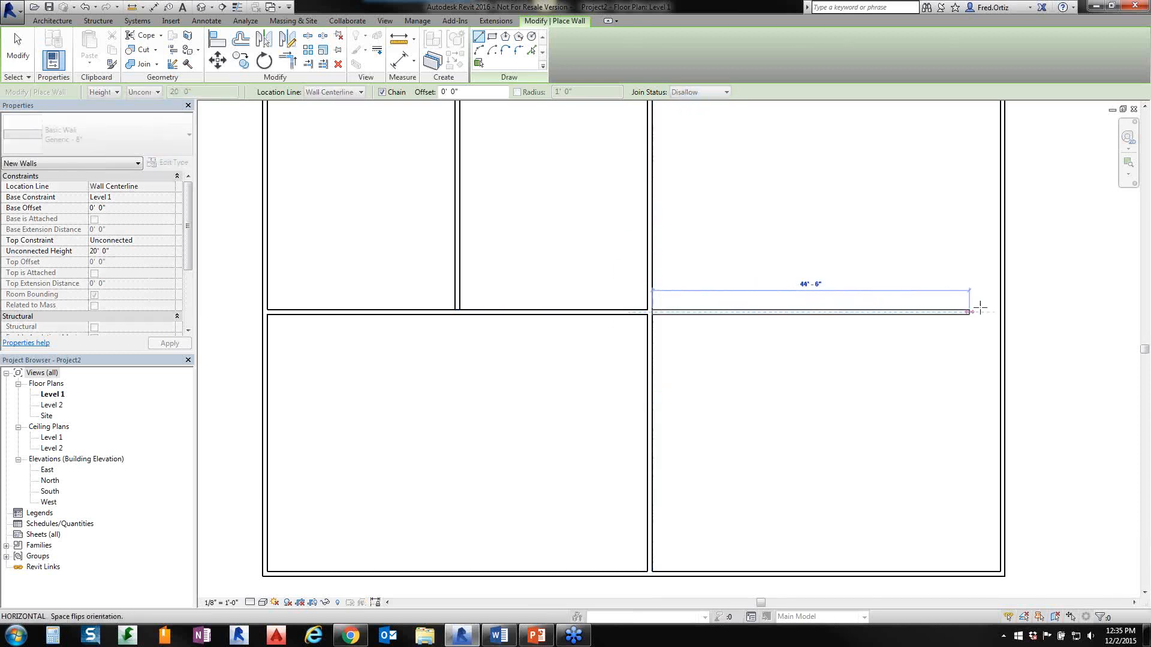
pyautogui.click(1000, 310)
pyautogui.rightClick(949, 326)
pyautogui.click(976, 338)
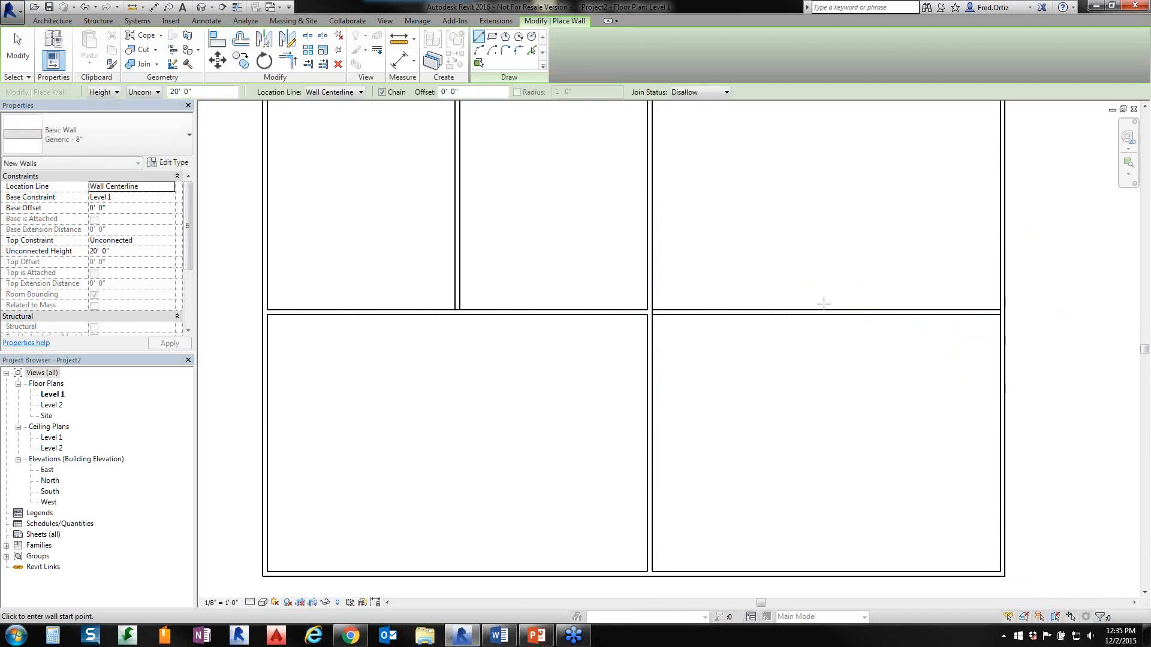
# - Draw a vertical partition with joins disallowed from the middle of the east horizontal partition up to the north exterior wall
pyautogui.click(825, 309)
pyautogui.scroll(-2, 828, 285)
pyautogui.click(826, 111)
pyautogui.rightClick(827, 117)
pyautogui.click(860, 133)
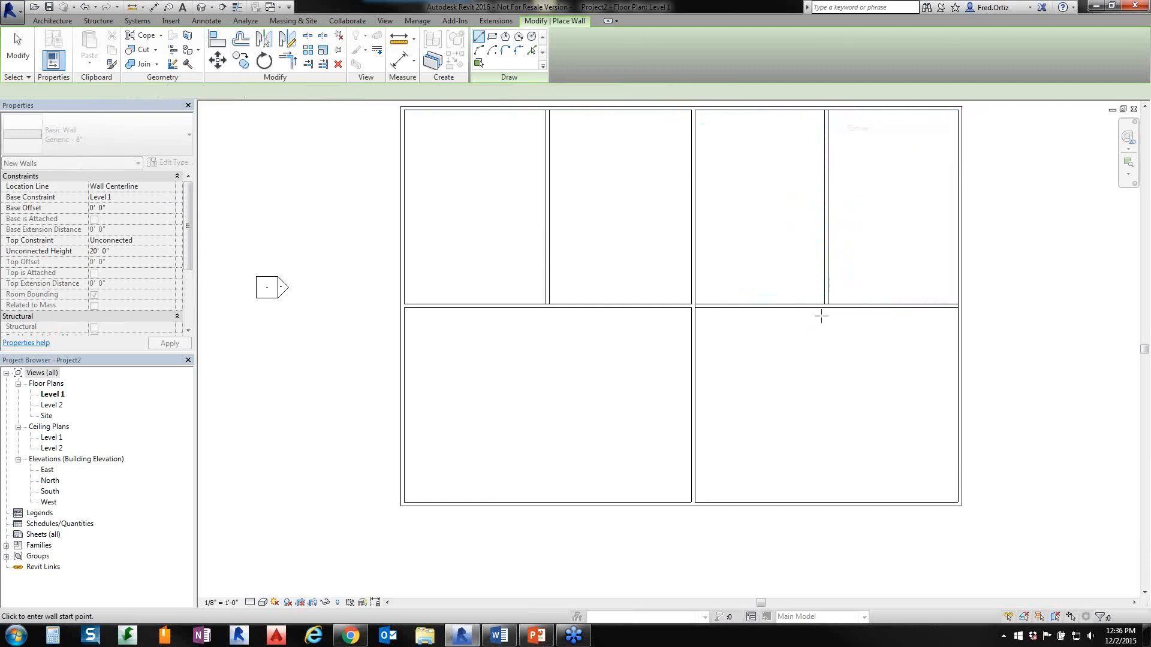
# - Continue the east vertical partition line with a separate wall from the horizontal partition down to the south exterior wall, and end wall placement
pyautogui.scroll(1, 829, 312)
pyautogui.click(827, 308)
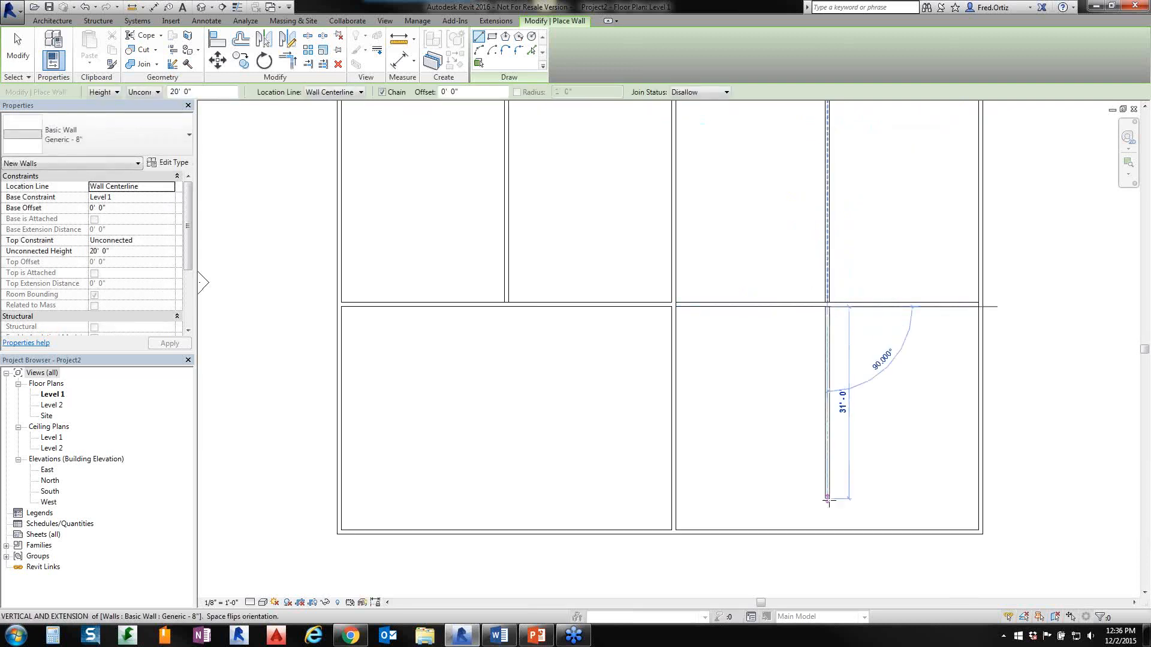
pyautogui.click(828, 528)
pyautogui.rightClick(836, 525)
pyautogui.click(881, 347)
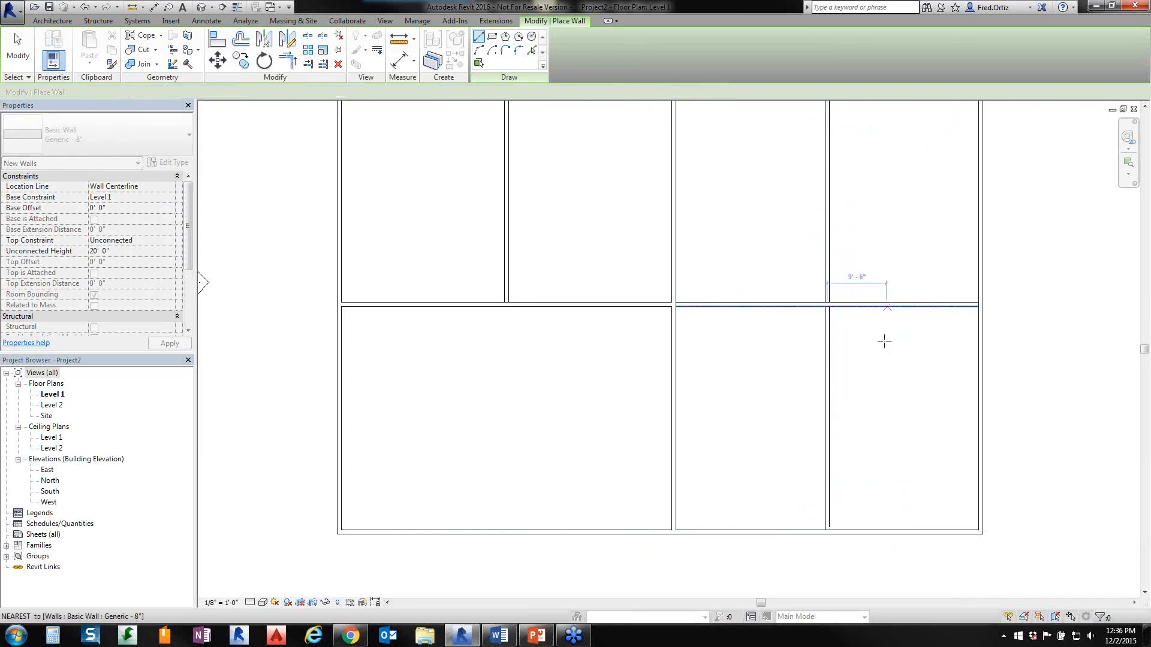
pyautogui.press('Escape')
pyautogui.scroll(1, 863, 204)
pyautogui.moveTo(861, 181); pyautogui.dragTo(850, 256, button='middle')
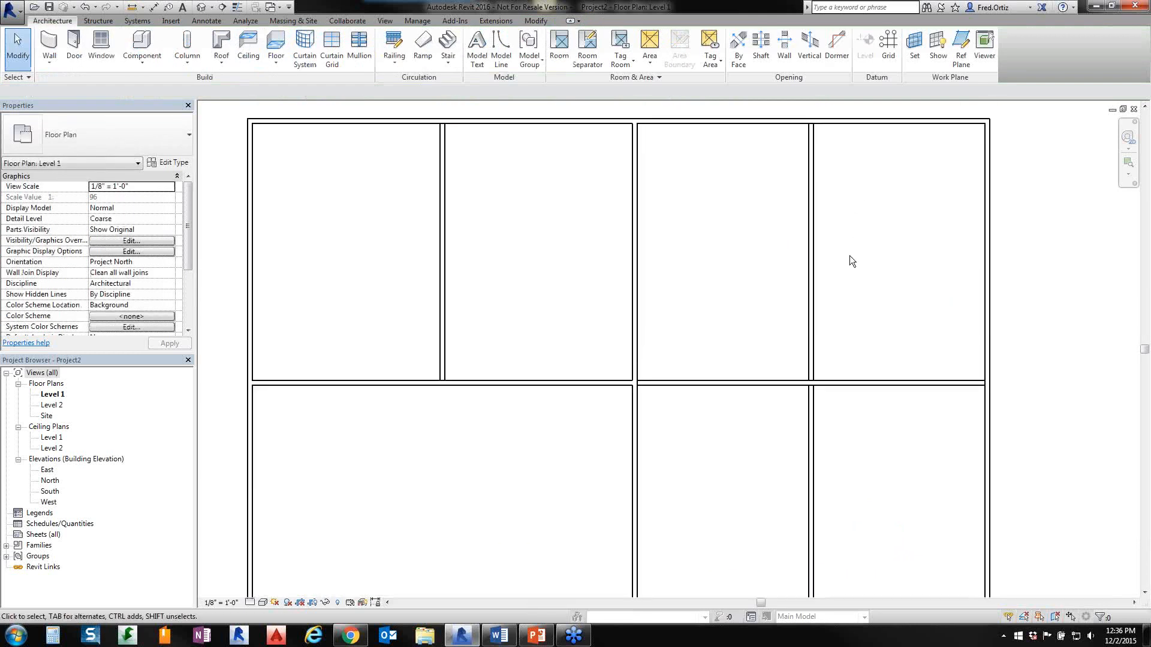
# - Close the Project2 wall layout without saving its changes
pyautogui.scroll(2, 828, 133)
pyautogui.scroll(-5, 806, 129)
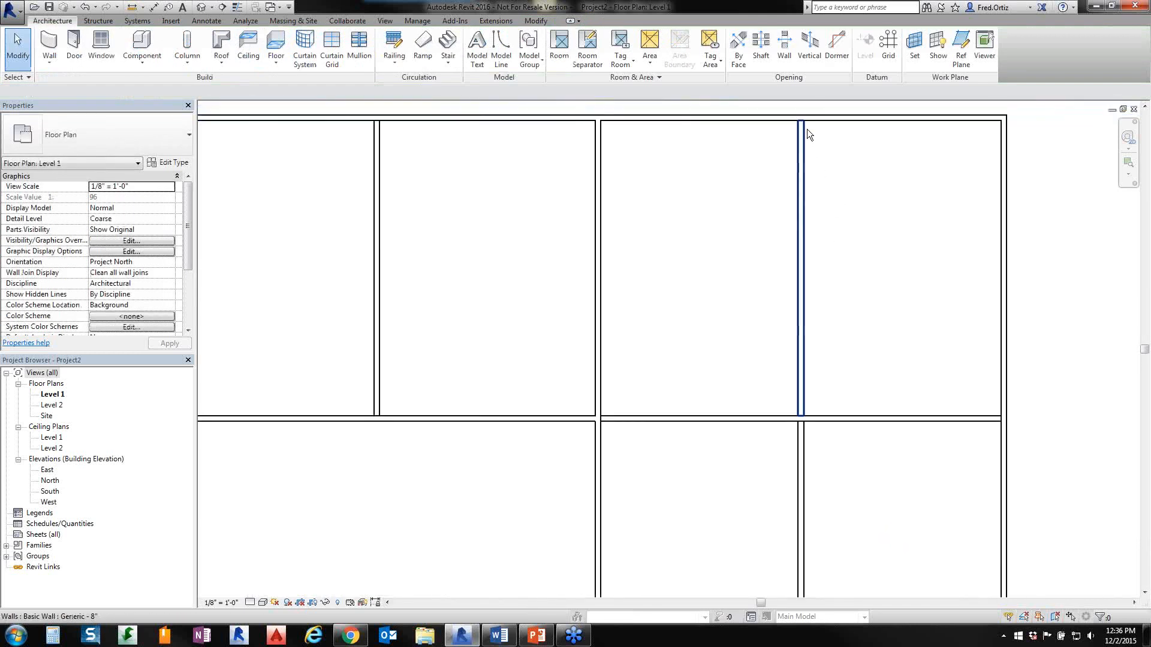
pyautogui.scroll(3, 895, 348)
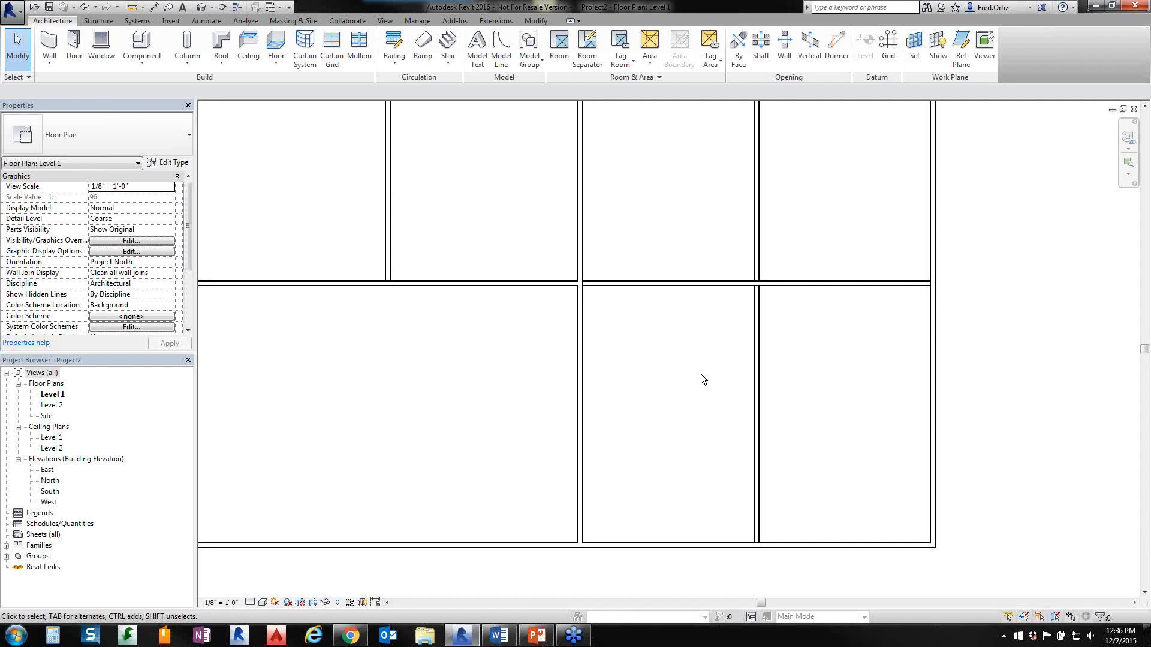
pyautogui.scroll(-2, 689, 368)
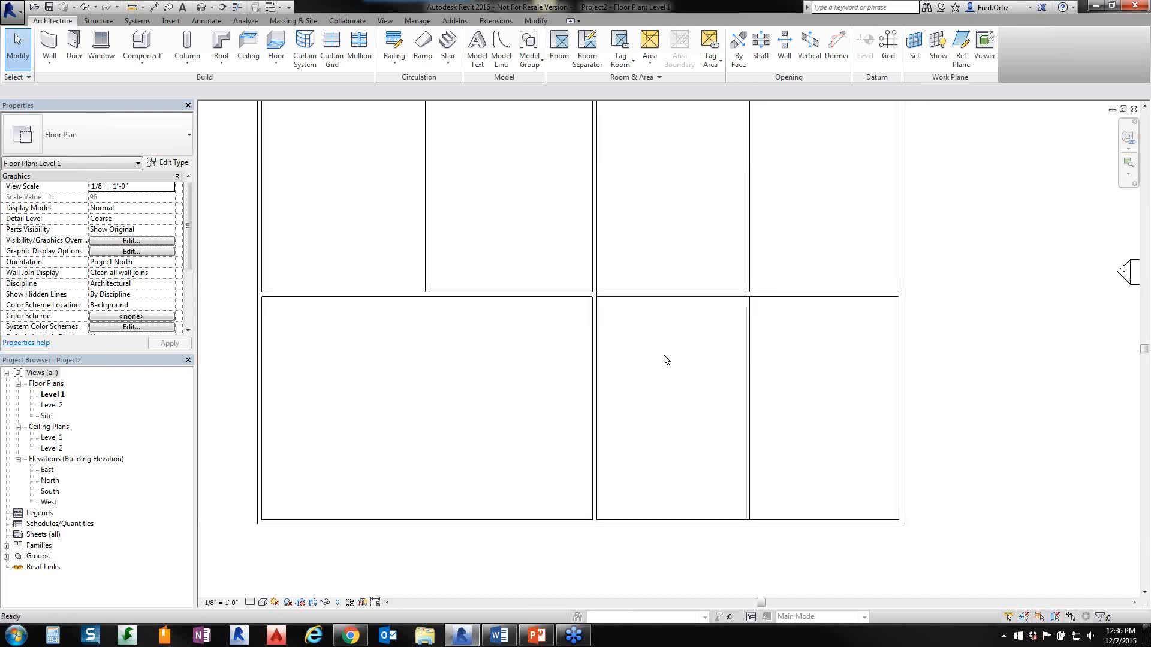
pyautogui.press('z')
pyautogui.press('f')
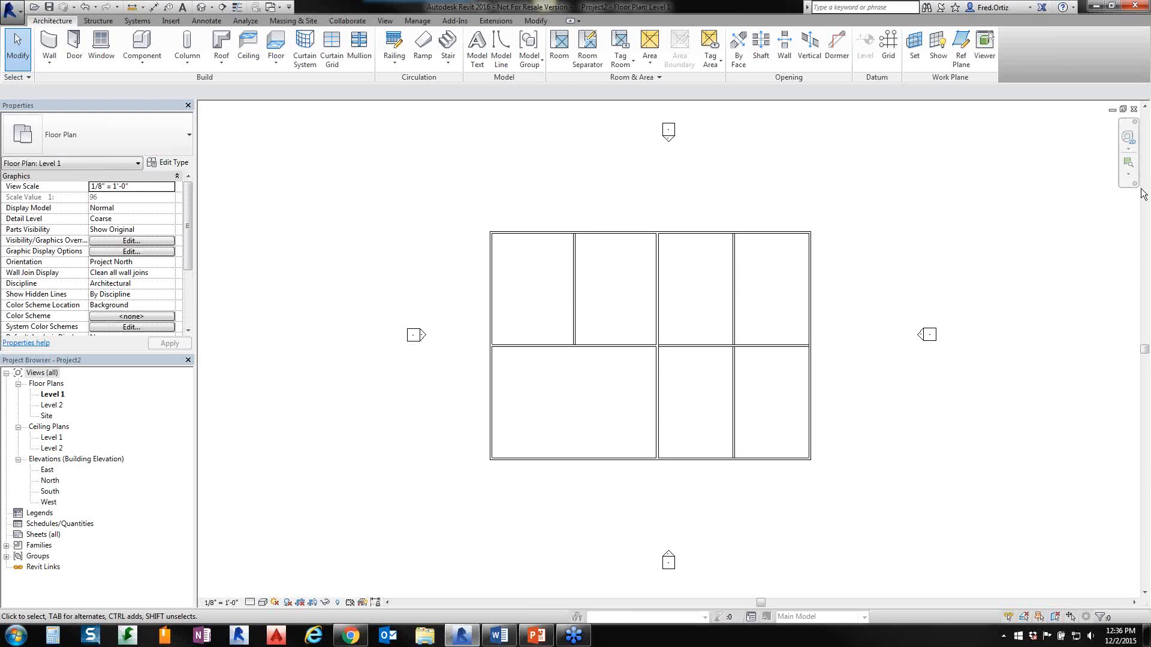
pyautogui.click(1133, 109)
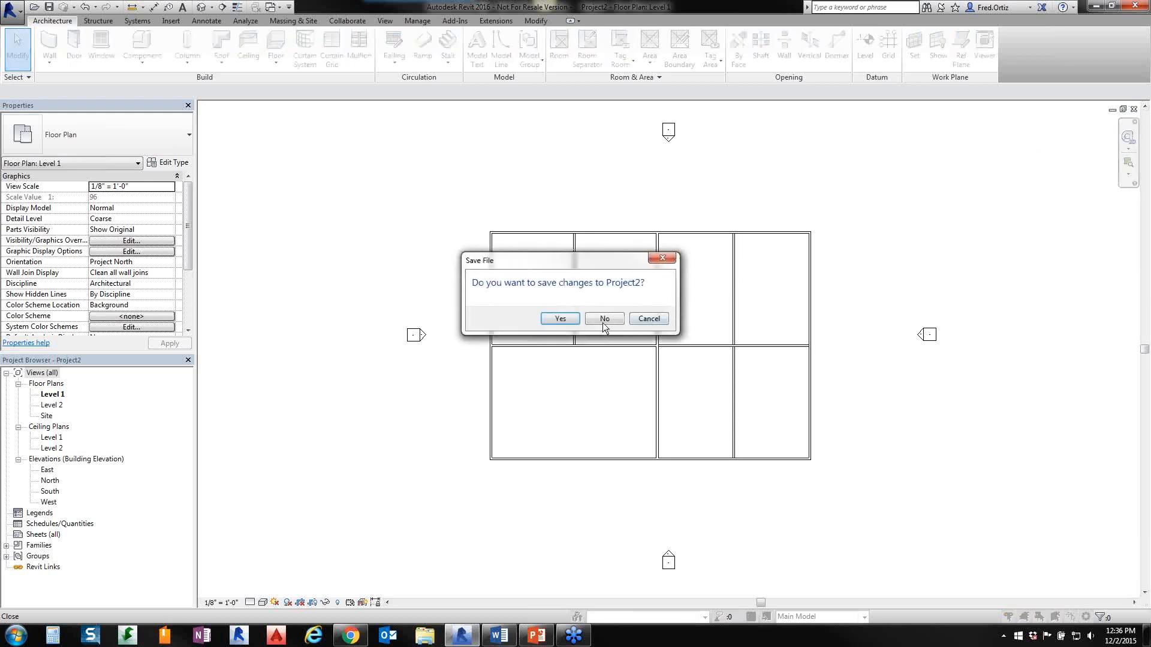
pyautogui.click(603, 321)
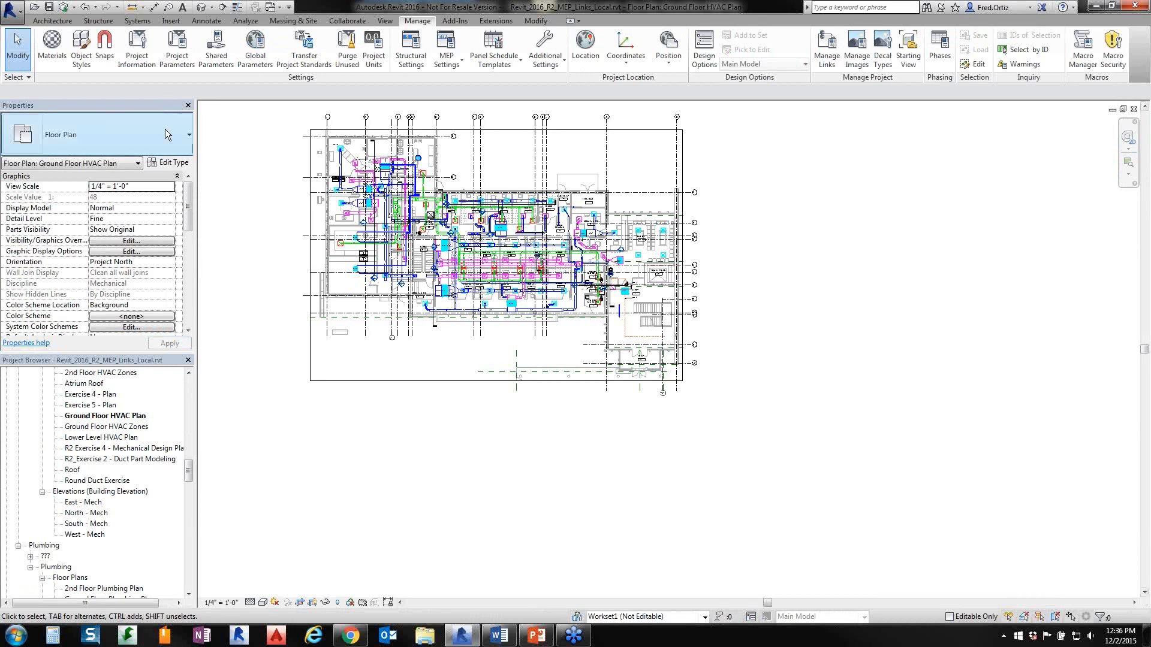
# - Open 56750_A_Underlay.rvt from the Architecture folder with Create New Local turned off
pyautogui.press('z')
pyautogui.press('f')
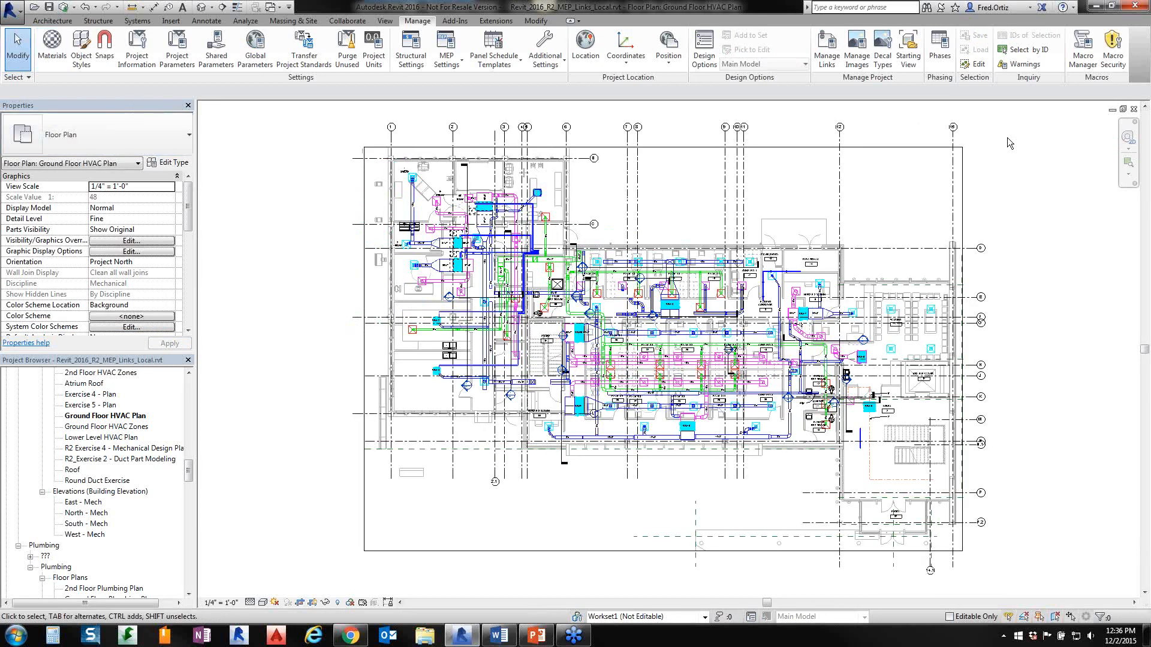
pyautogui.click(34, 7)
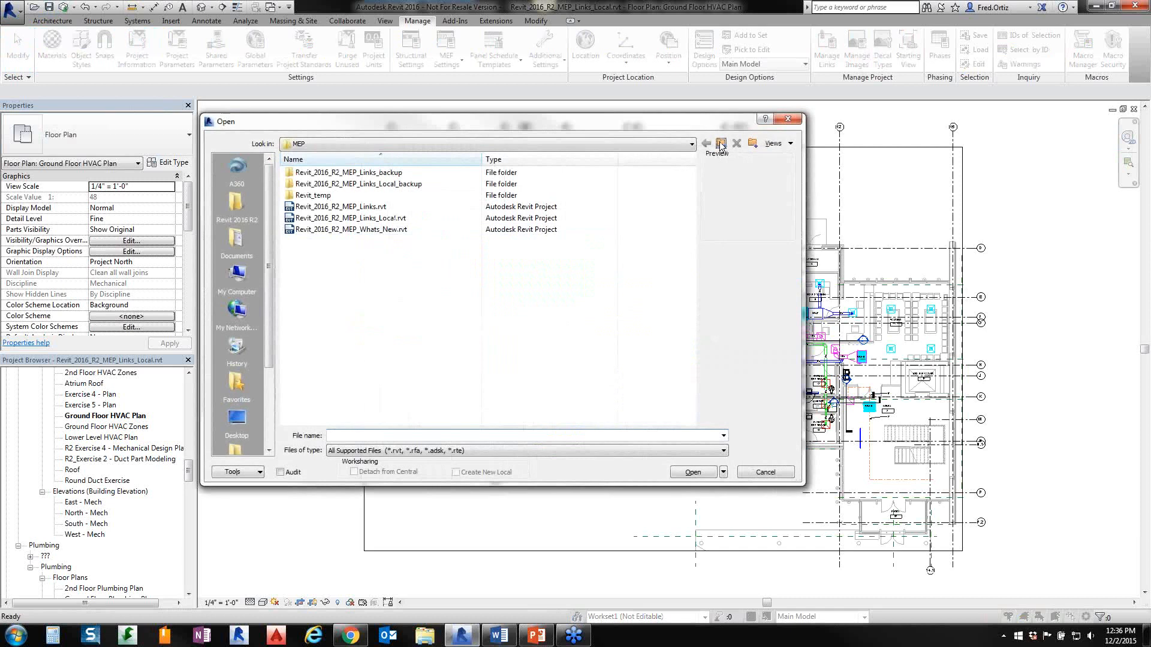
pyautogui.click(720, 143)
pyautogui.doubleClick(314, 172)
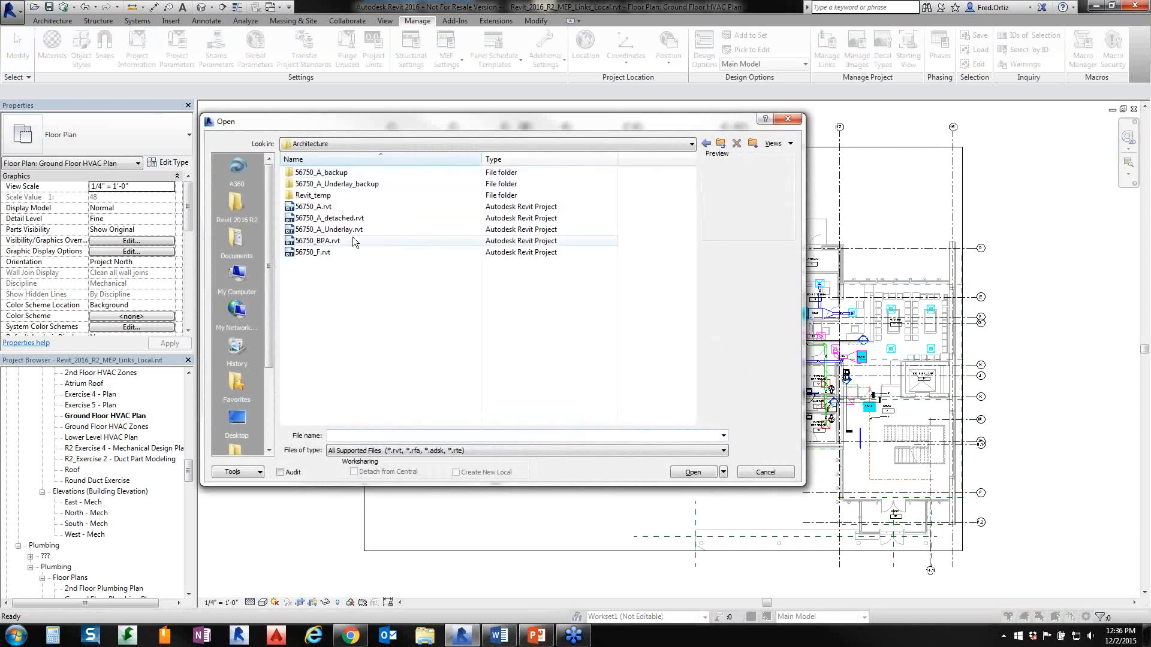
pyautogui.click(343, 230)
pyautogui.click(455, 472)
pyautogui.click(694, 472)
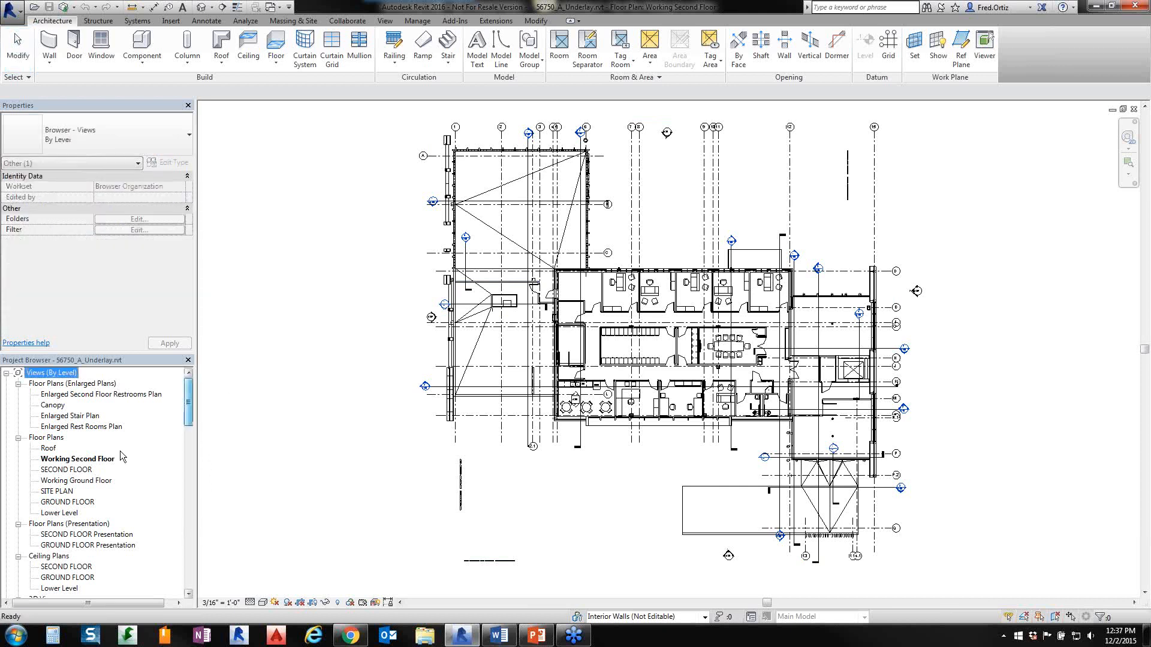
# - Set the Underlay Range: Base Level of the Working Second Floor plan to GROUND FLOOR and apply it
pyautogui.click(78, 459)
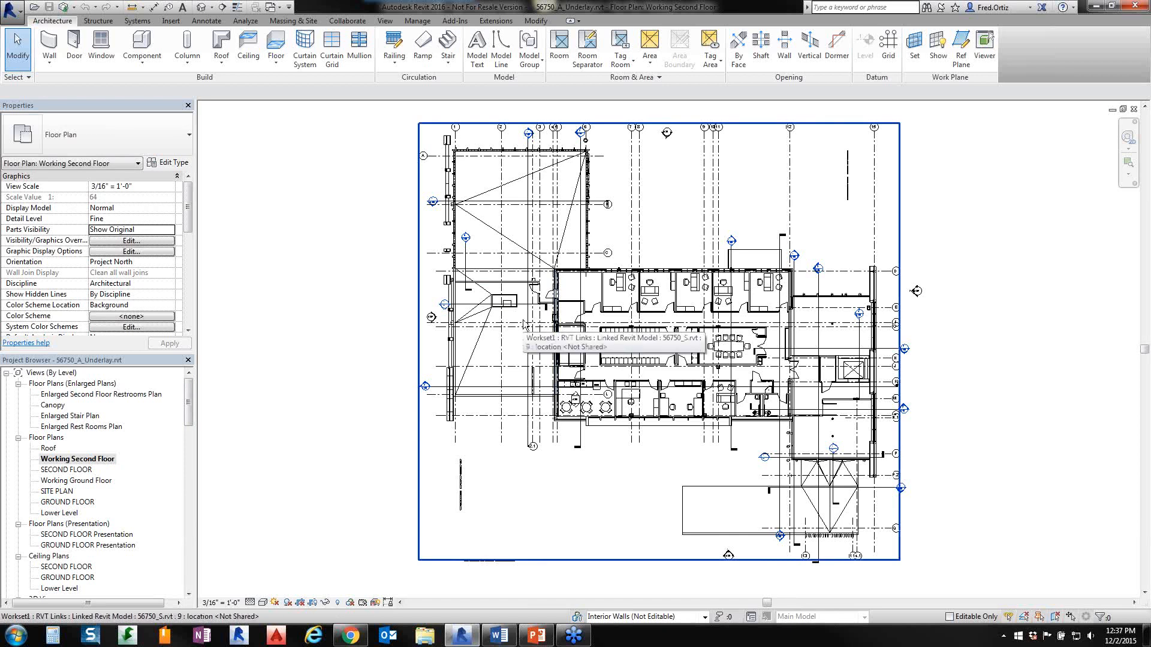
pyautogui.moveTo(189, 213); pyautogui.dragTo(190, 245)
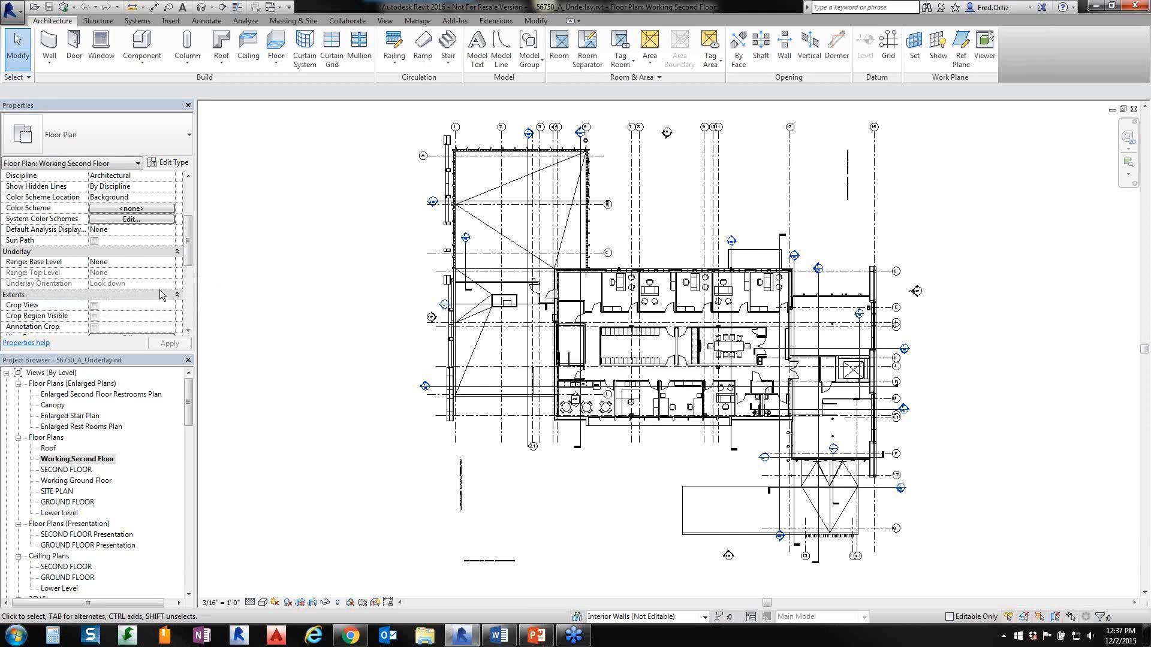
pyautogui.scroll(4, 833, 338)
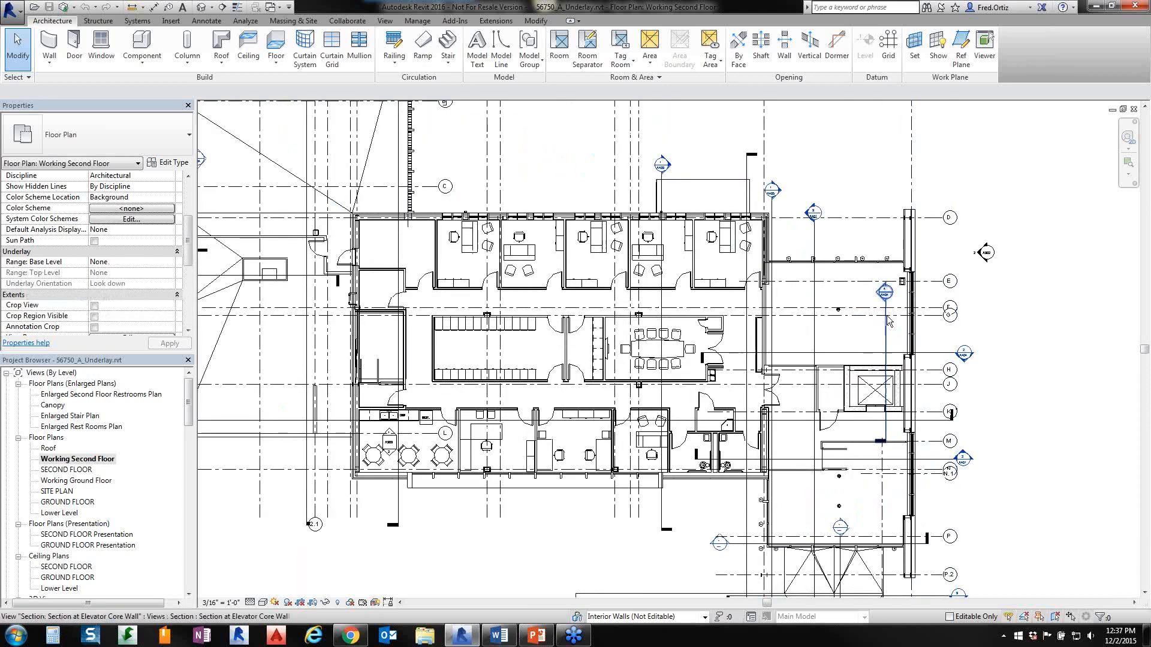
pyautogui.scroll(1, 888, 322)
pyautogui.click(167, 264)
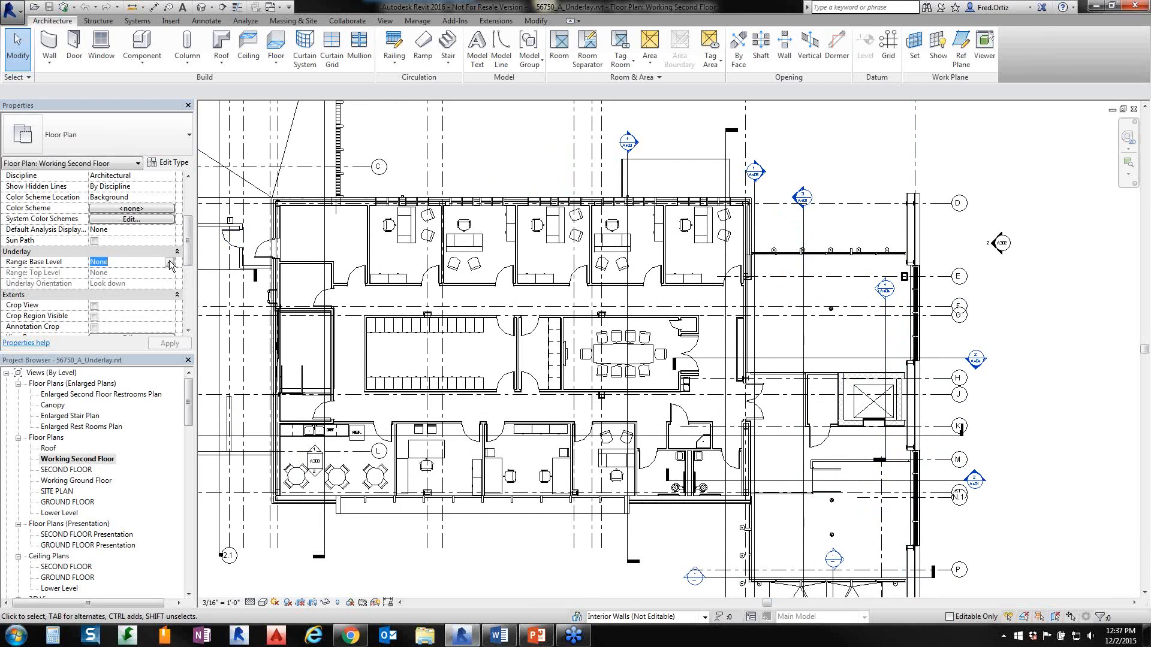
pyautogui.click(170, 264)
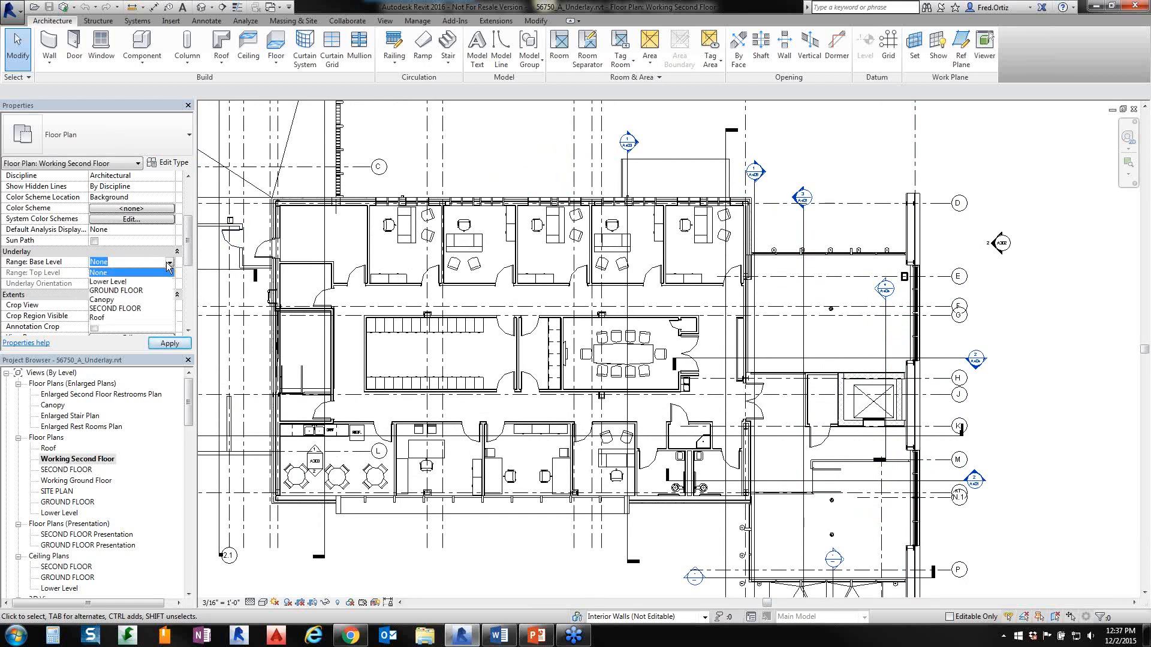
pyautogui.click(131, 292)
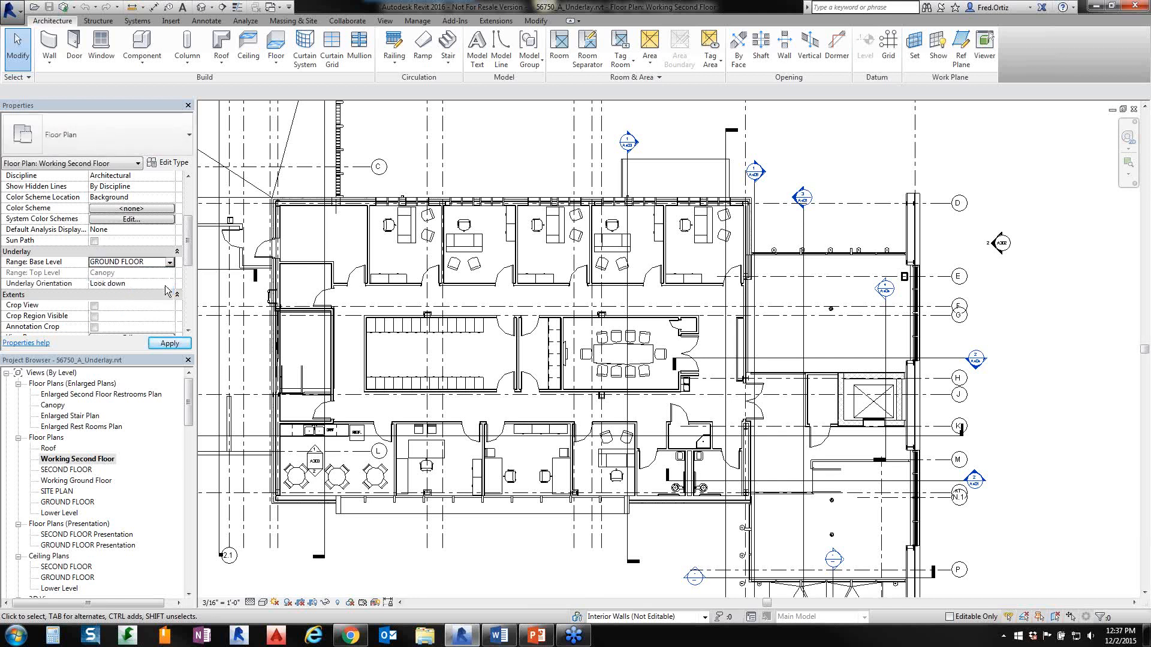
pyautogui.click(169, 344)
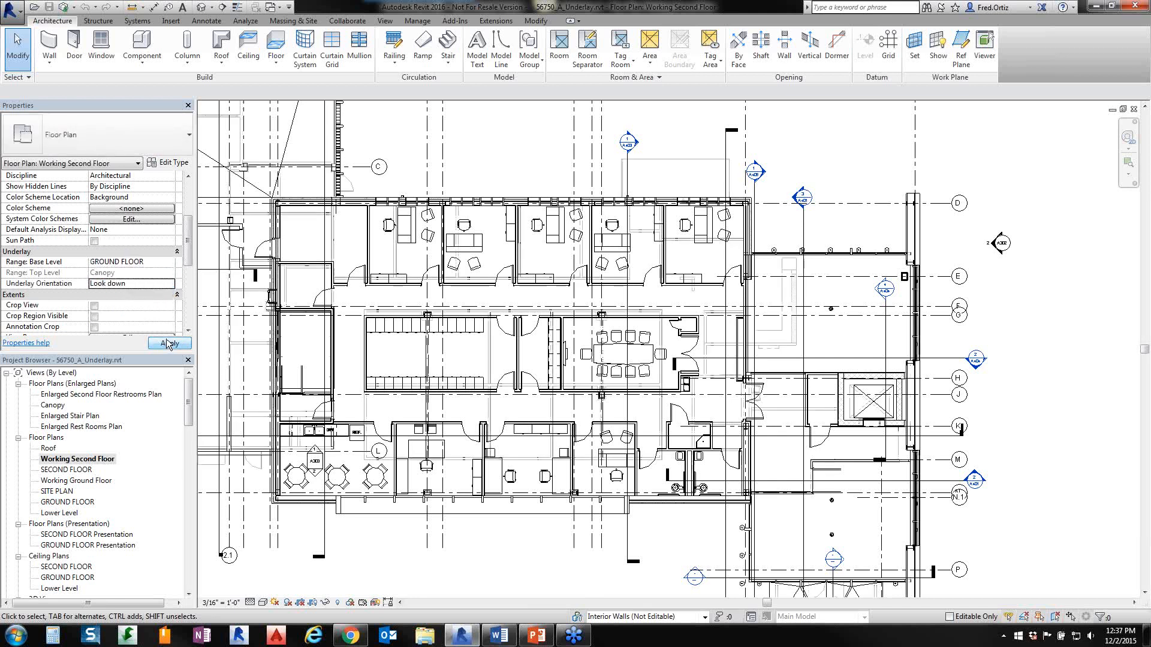
# - Set the plan's Underlay Base Level to SECOND FLOOR and its Underlay Orientation to Look up, and apply both
pyautogui.scroll(2, 722, 379)
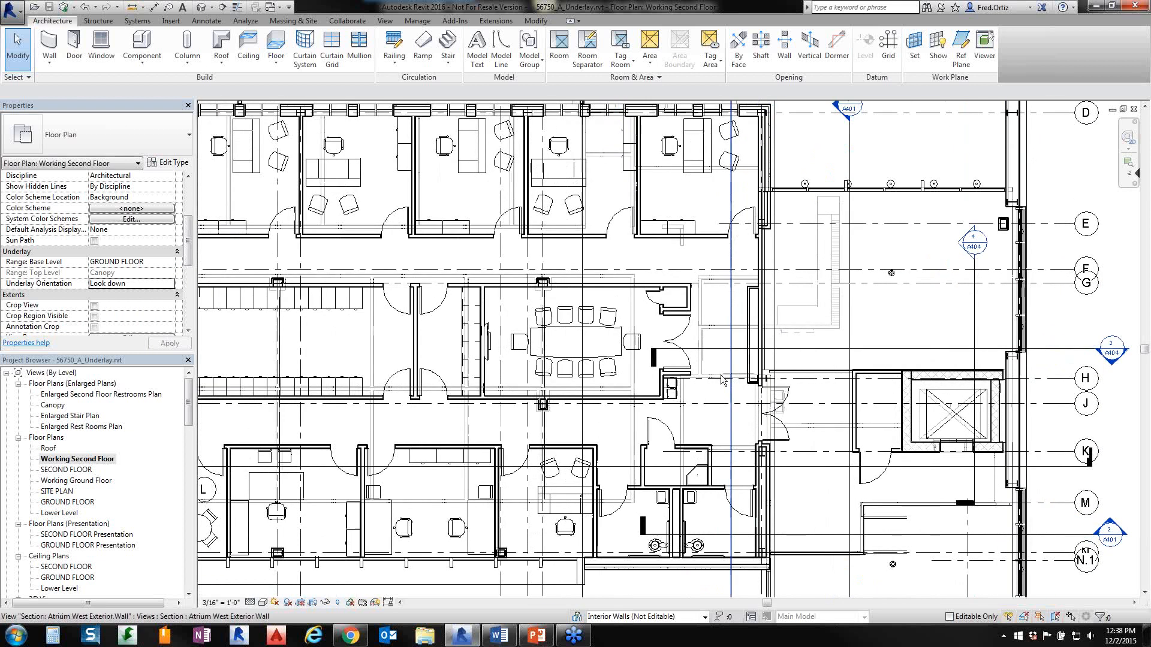
pyautogui.scroll(1, 720, 323)
pyautogui.scroll(1, 712, 313)
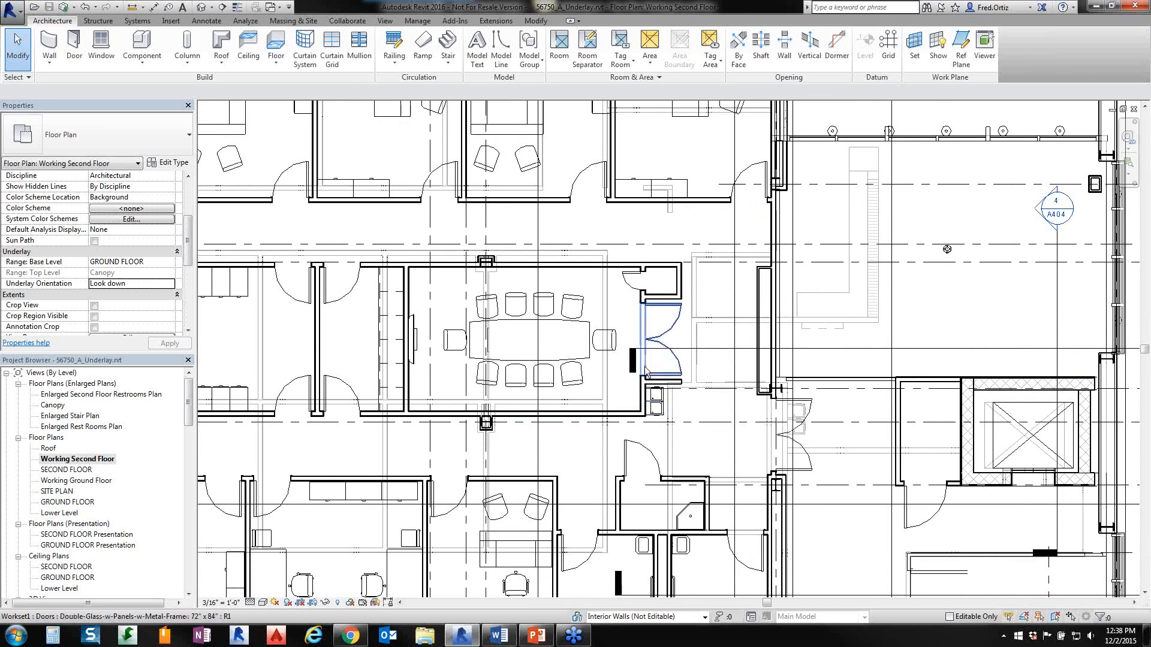
pyautogui.scroll(-3, 609, 362)
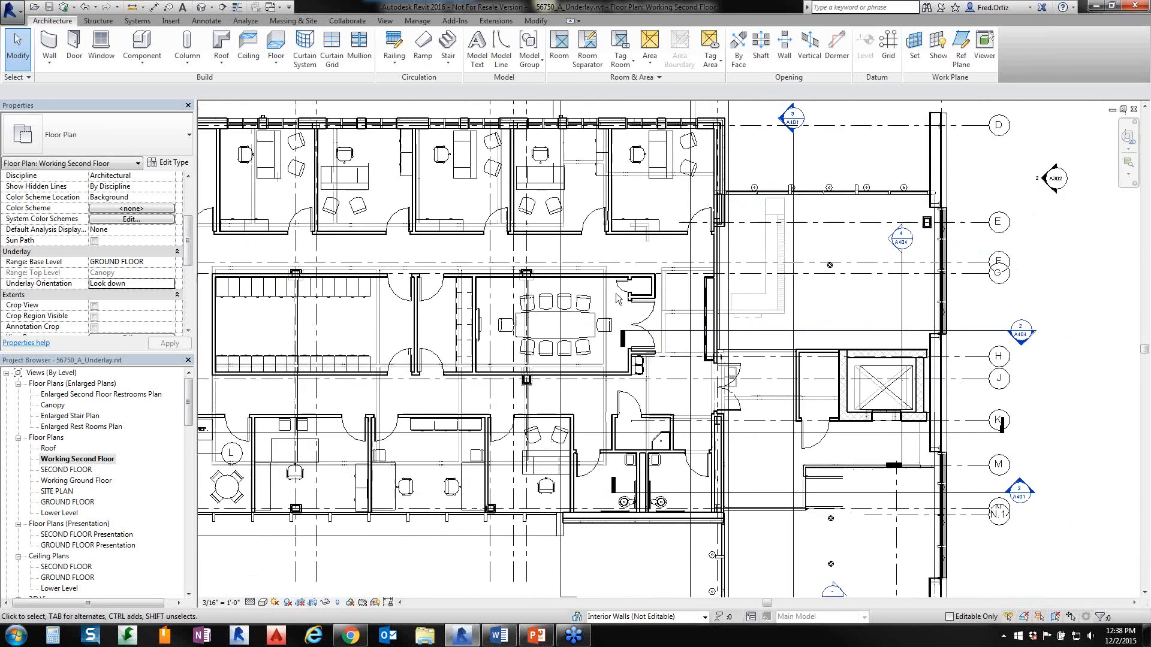
pyautogui.scroll(1, 612, 317)
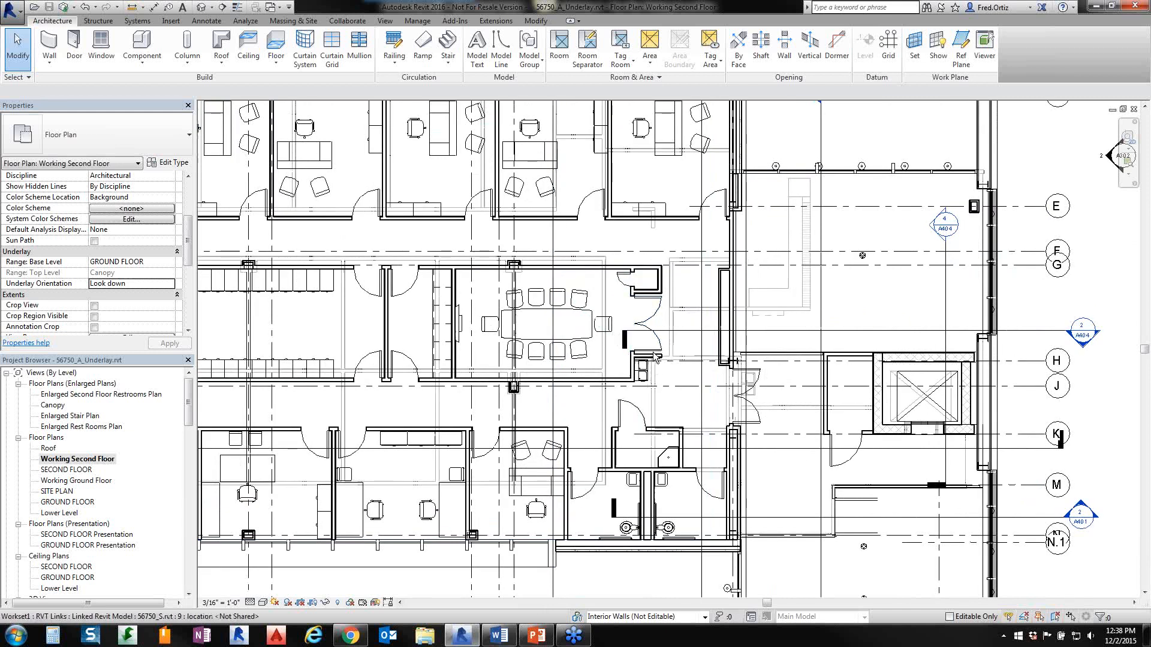
pyautogui.click(161, 263)
pyautogui.click(170, 262)
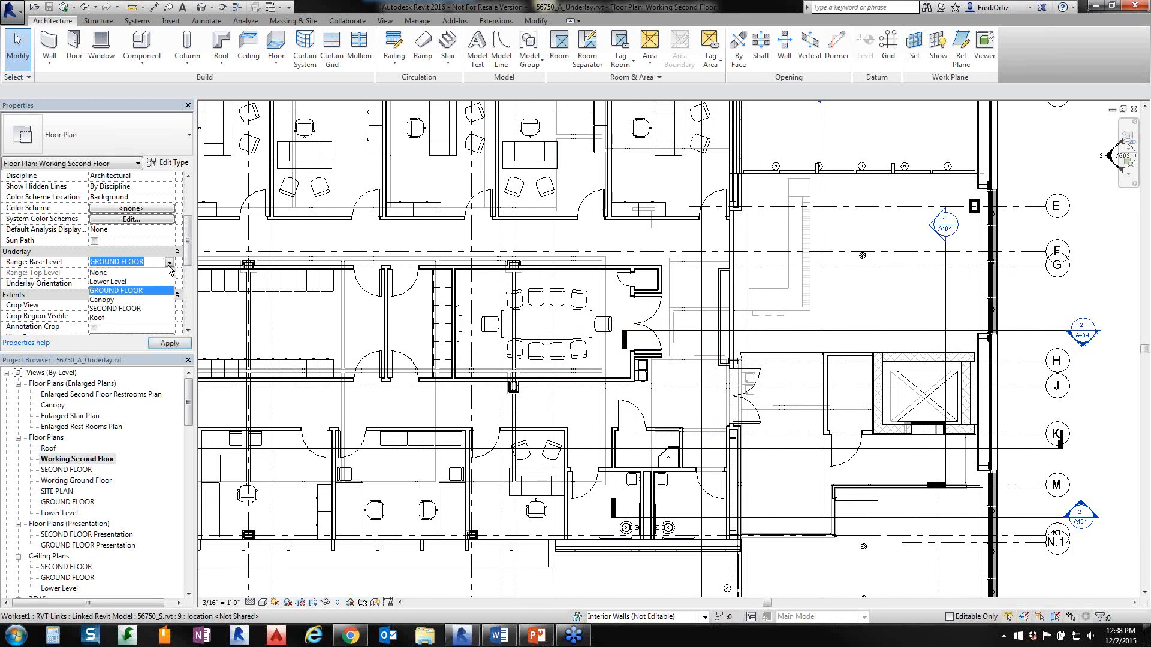
pyautogui.click(133, 308)
pyautogui.click(138, 283)
pyautogui.click(169, 284)
pyautogui.click(103, 304)
pyautogui.click(169, 343)
# - Examine the look-up second floor underlay around the conference room, offices and atrium, and across the whole plan
pyautogui.scroll(2, 750, 388)
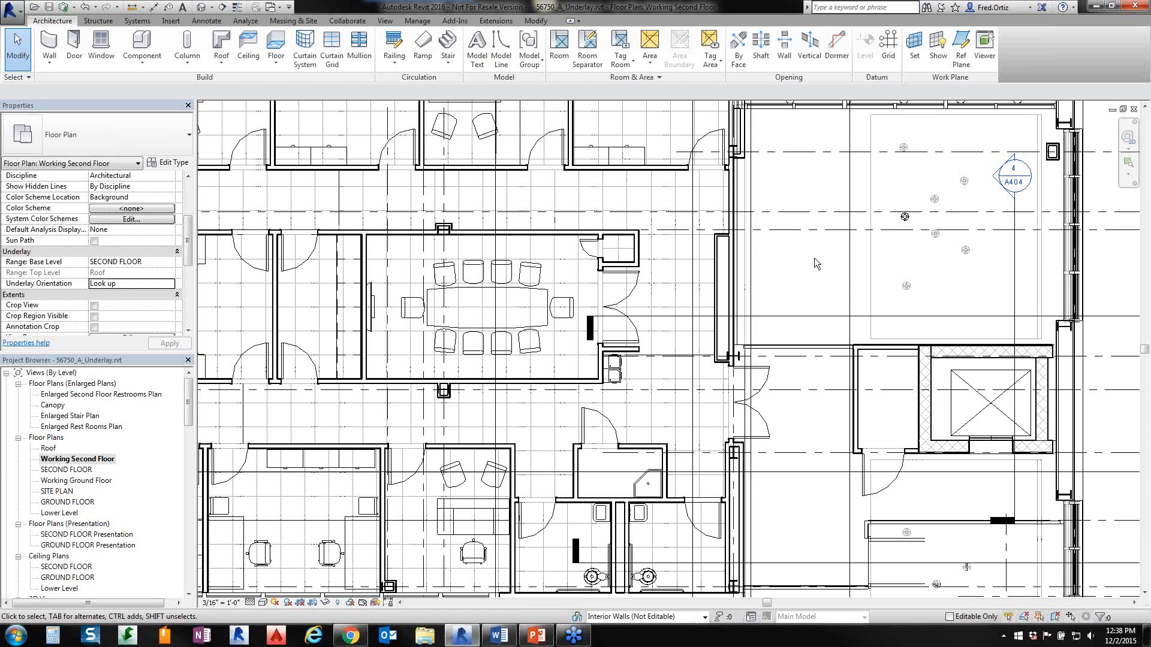
pyautogui.scroll(-1, 793, 270)
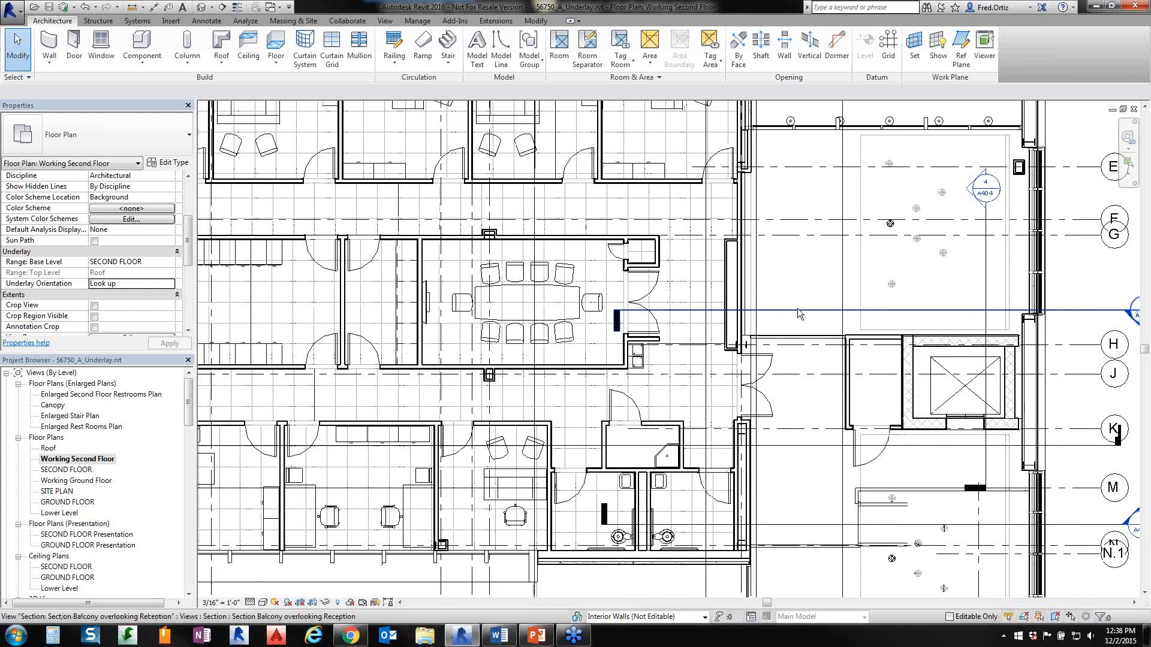
pyautogui.scroll(-2, 796, 291)
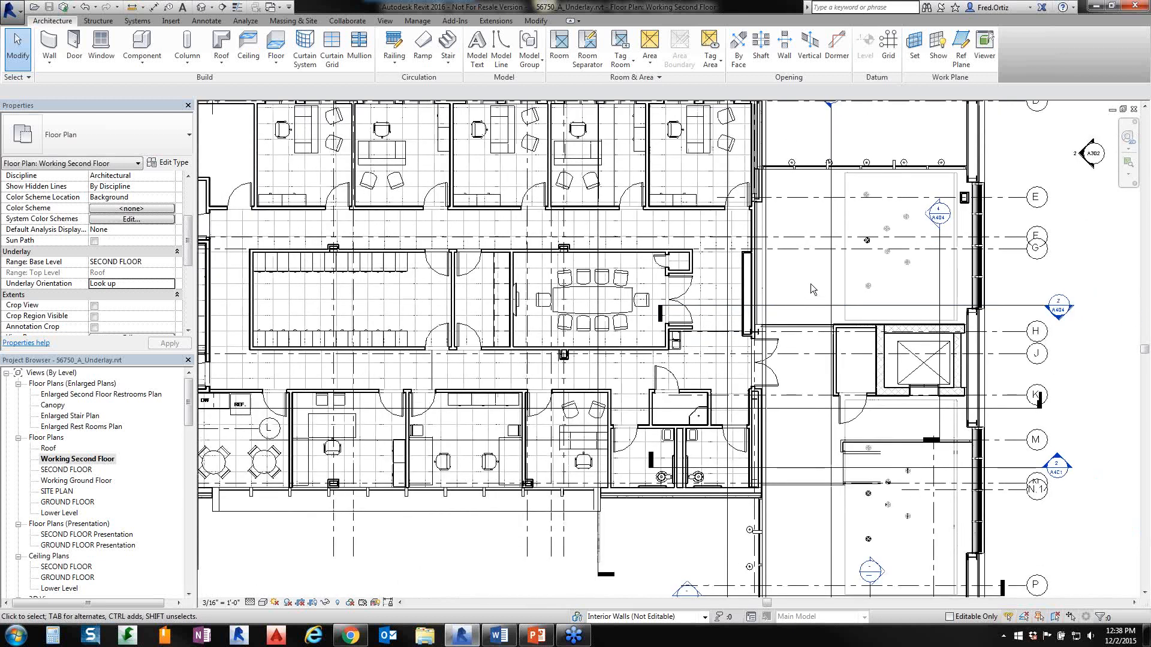
pyautogui.press('z')
pyautogui.press('space')
pyautogui.press('e')
pyautogui.press('space')
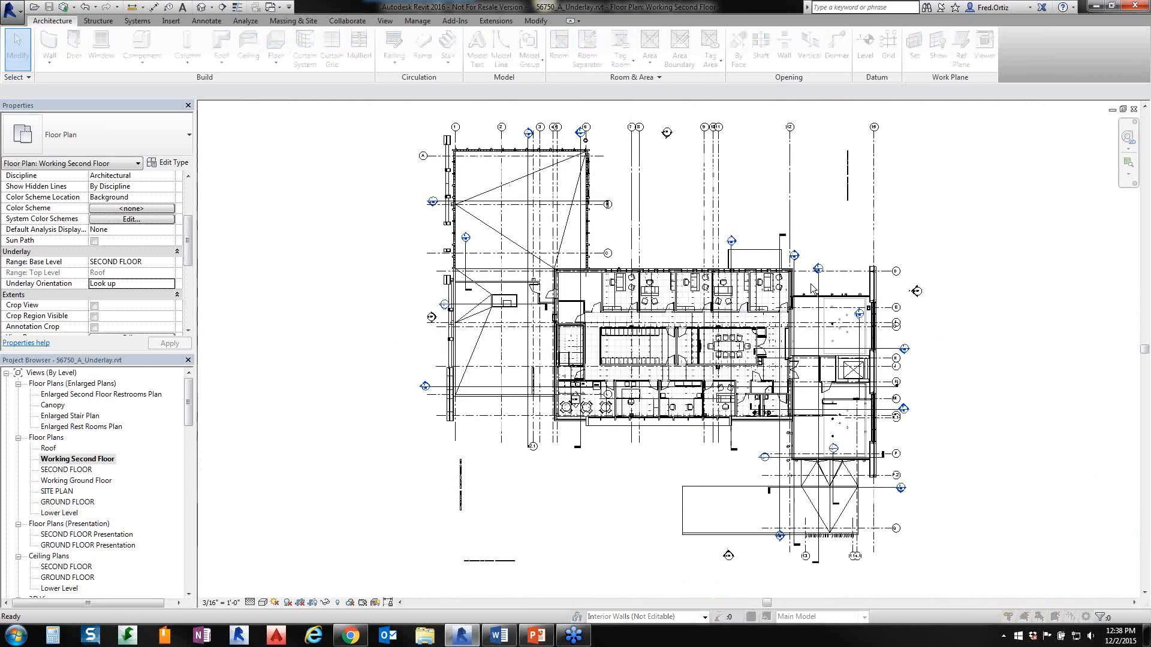
pyautogui.click(649, 318)
pyautogui.press('z')
pyautogui.press('r')
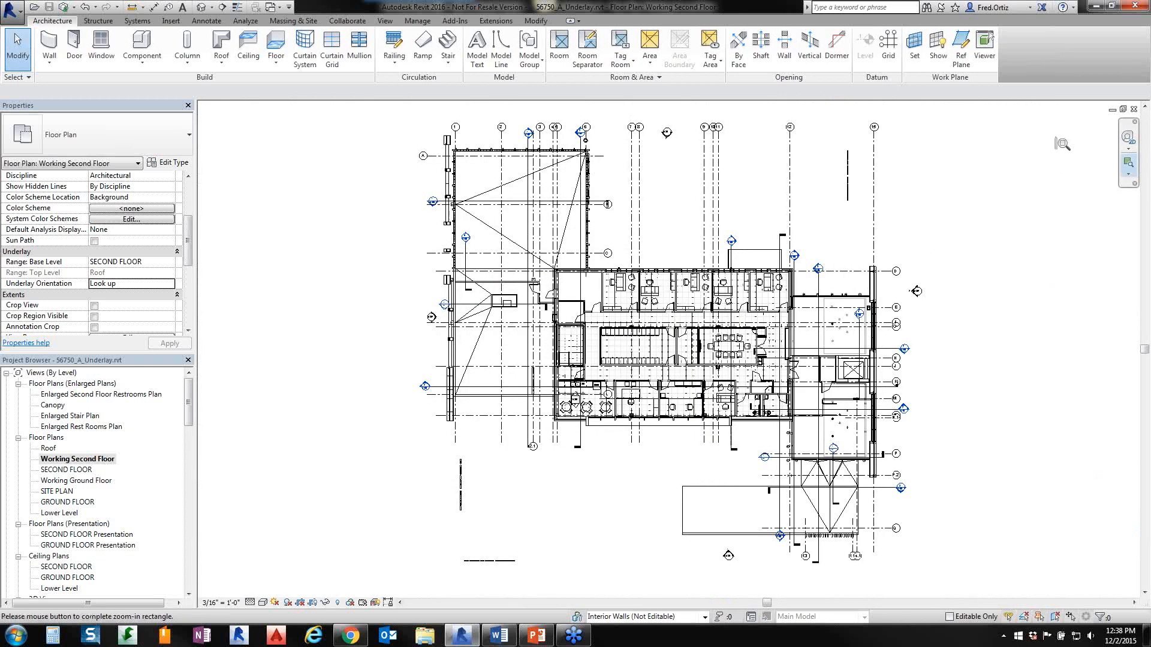
pyautogui.moveTo(1055, 160); pyautogui.dragTo(999, 148)
pyautogui.press('Escape')
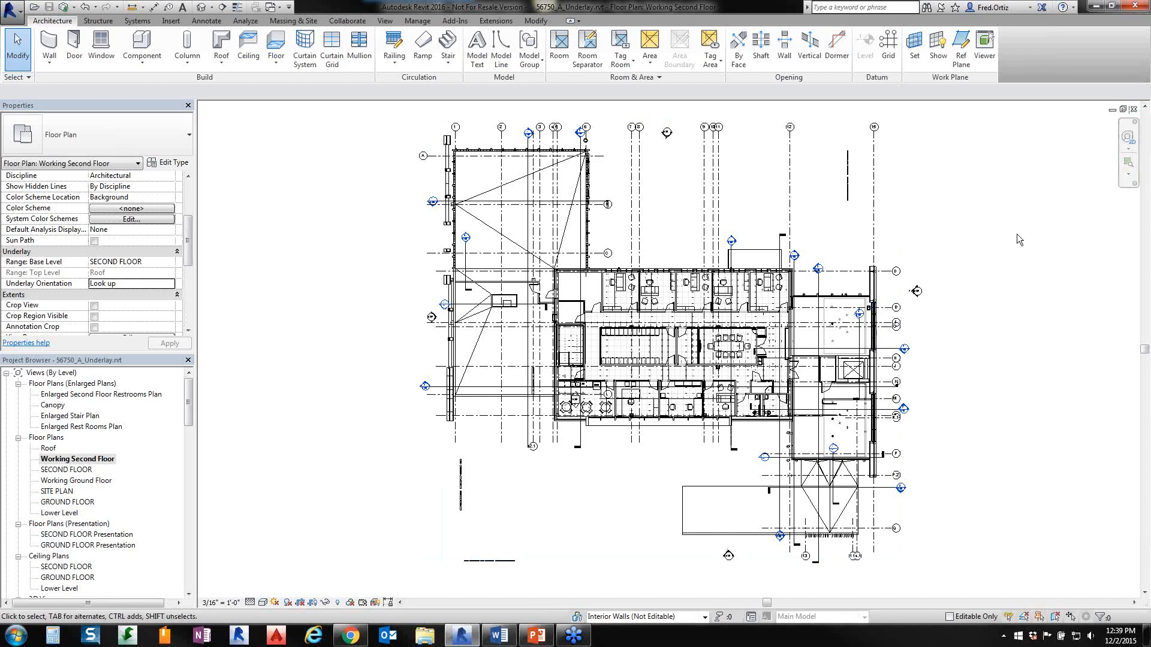
# - Close 56750_A_Underlay.rvt without saving and return to the MEP links model
pyautogui.click(1133, 110)
pyautogui.click(605, 327)
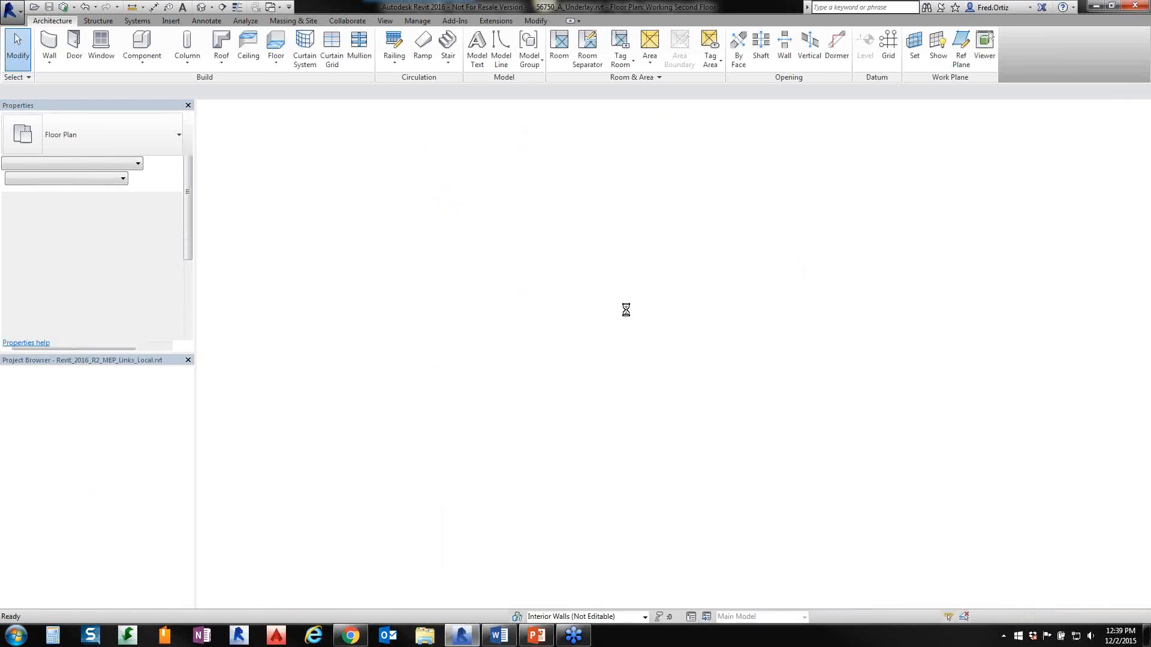
pyautogui.press('a')
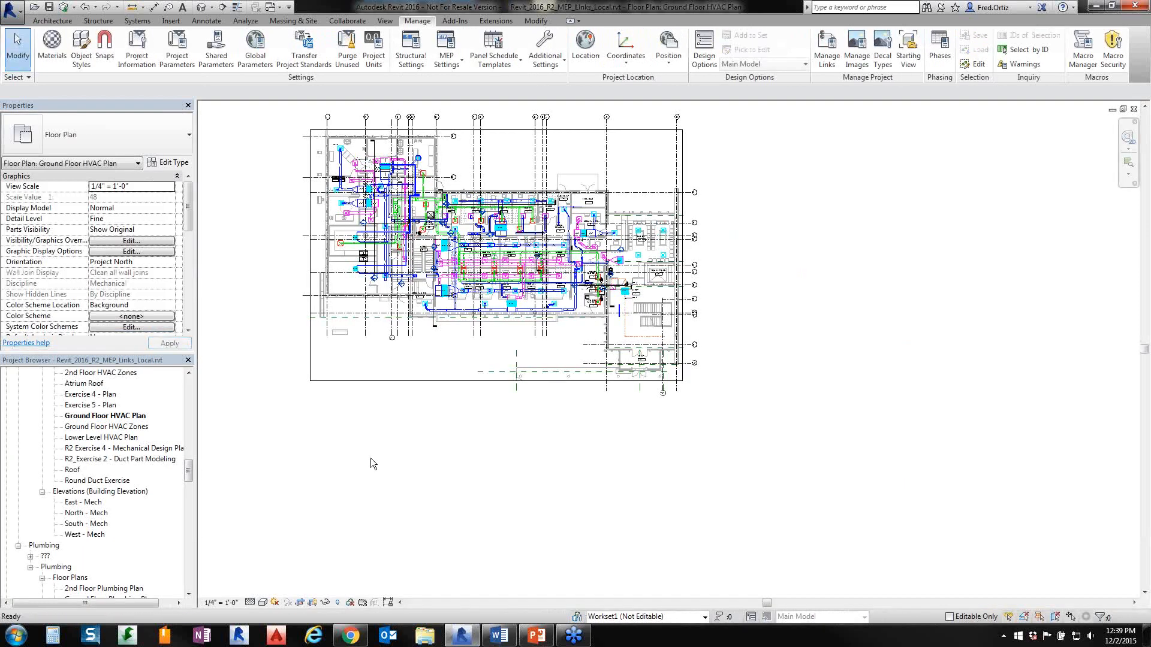
# - Open the 3D view R2 Exercise - Fabrication Part Modeling under Coordination
pyautogui.moveTo(187, 475); pyautogui.dragTo(189, 389)
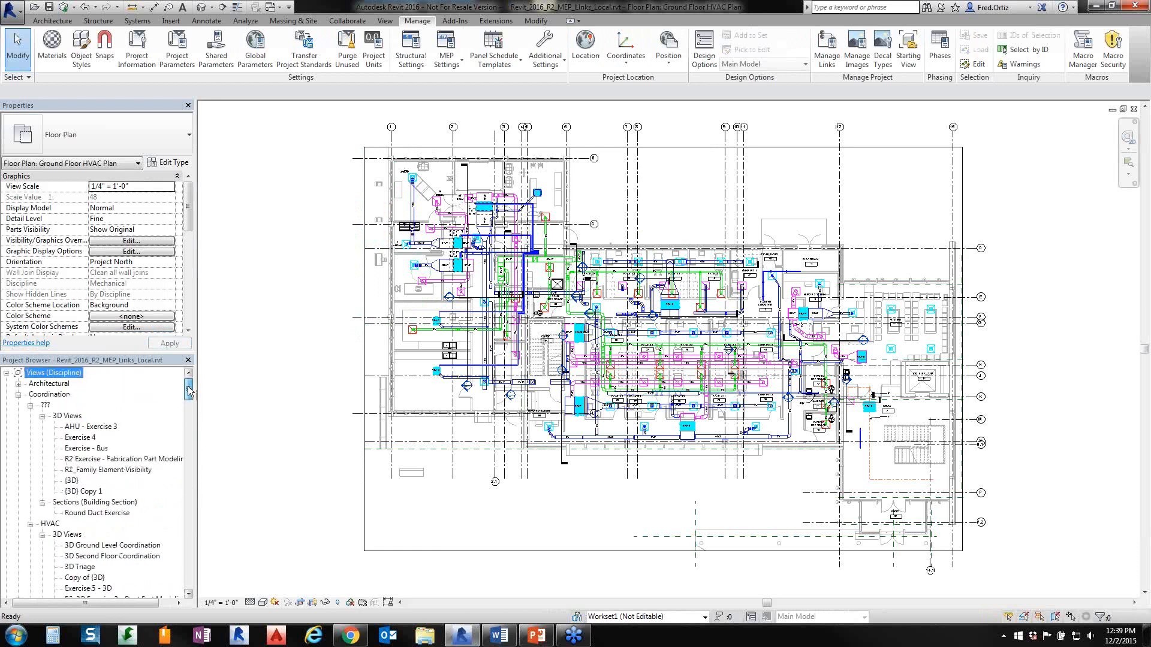
pyautogui.doubleClick(131, 459)
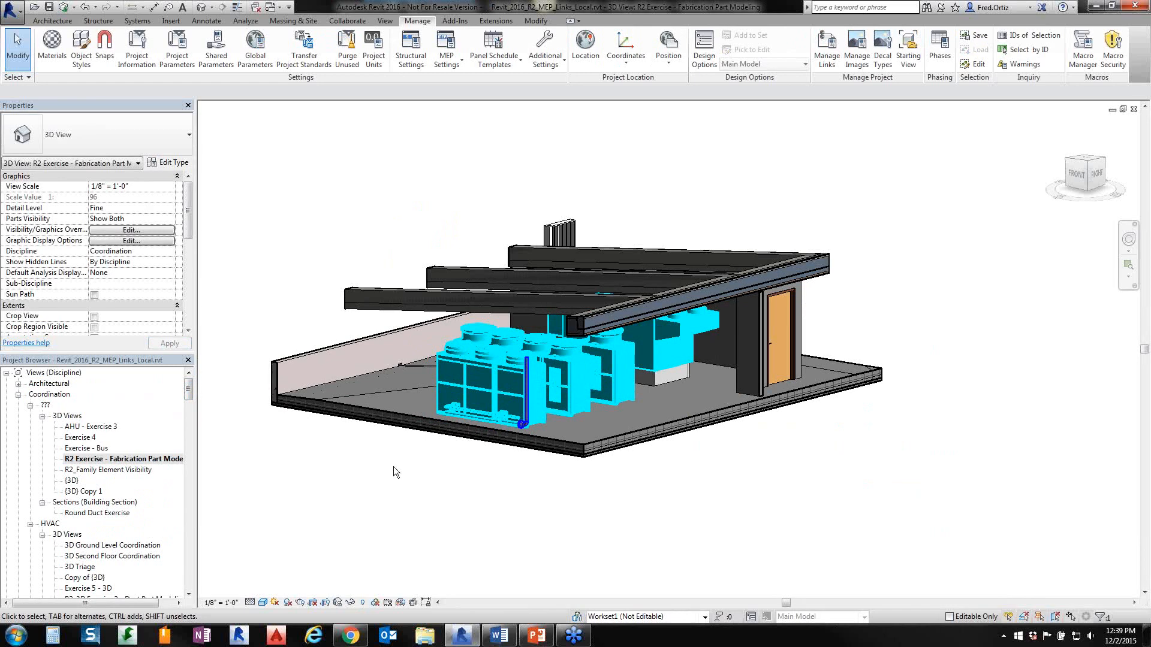
pyautogui.scroll(-1, 446, 480)
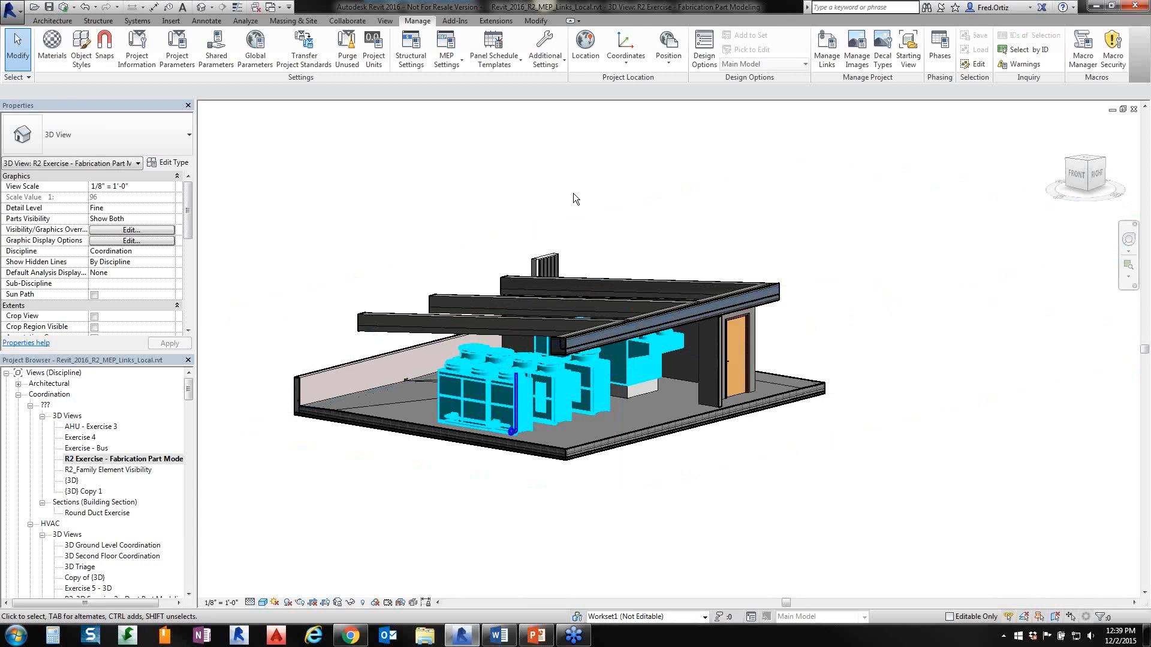
pyautogui.scroll(1, 610, 199)
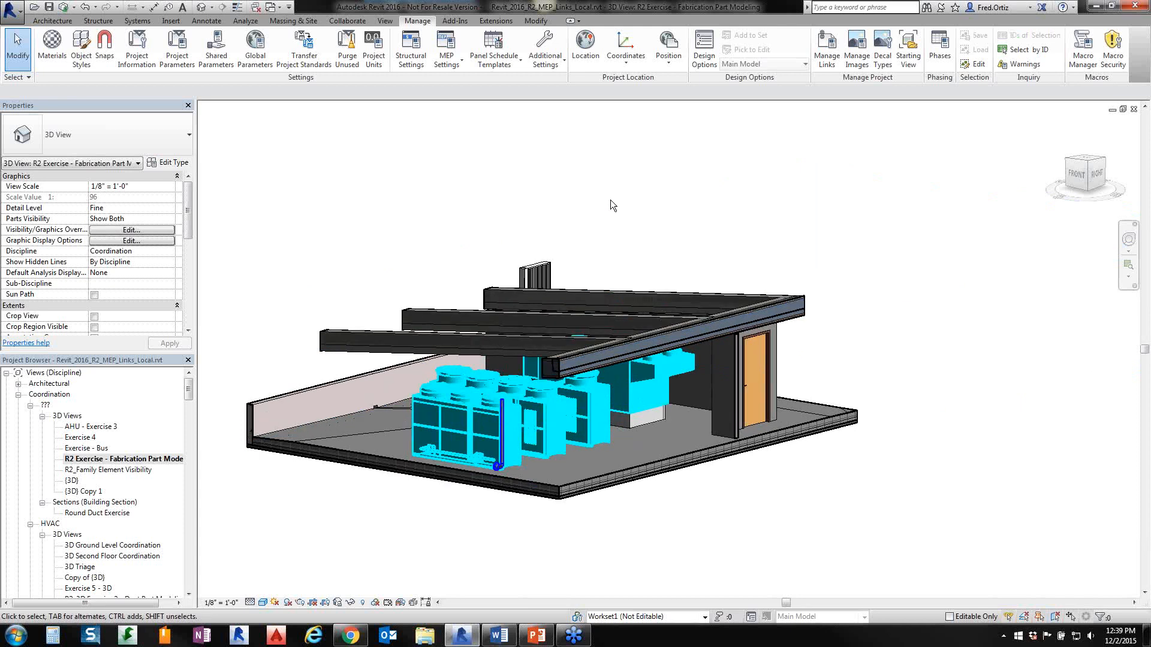
pyautogui.scroll(1, 519, 458)
pyautogui.scroll(2, 557, 449)
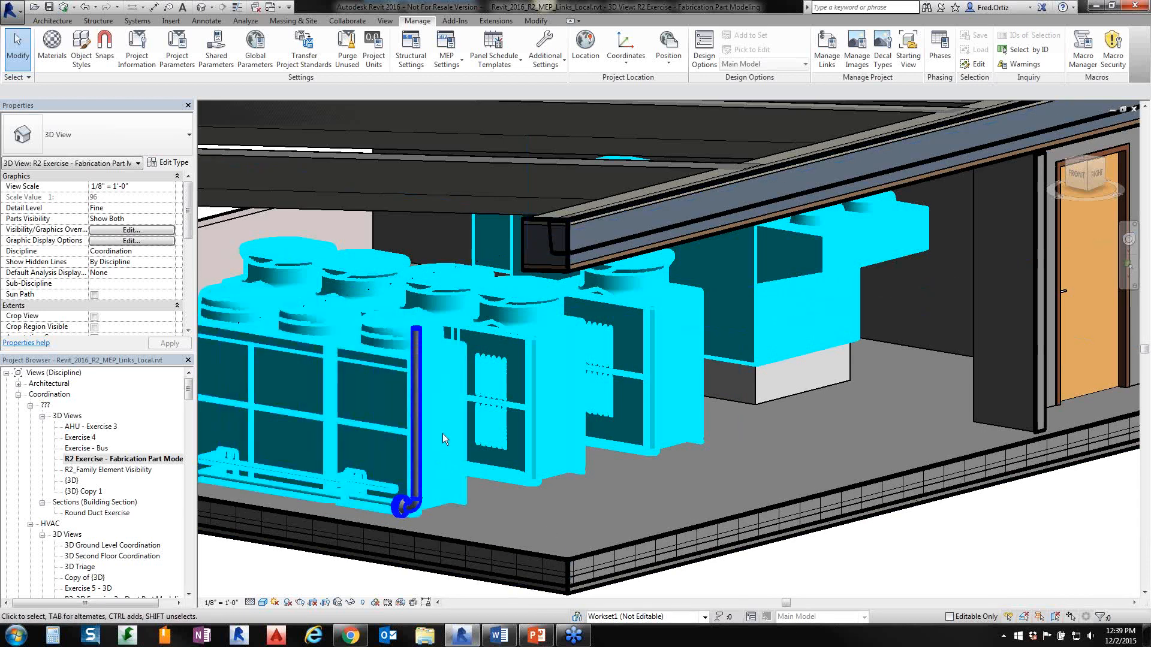
# - Show the vertical pipe's fabrication service and place a Long Radius 90 elbow on the pipe's upper end
pyautogui.click(416, 455)
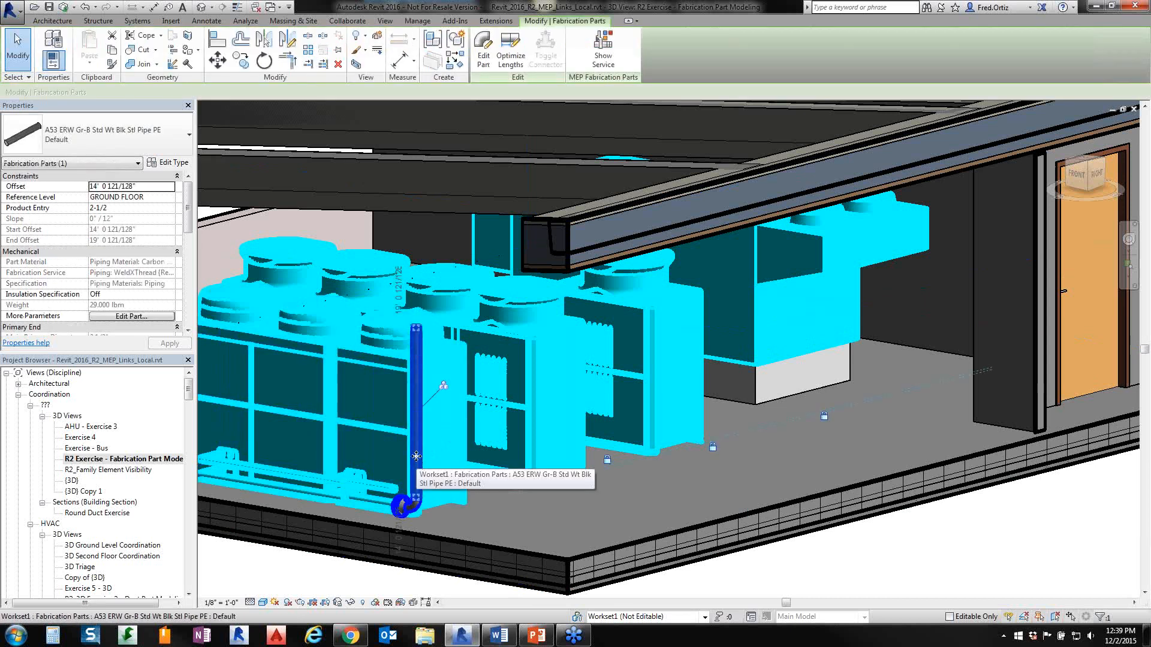
pyautogui.click(602, 57)
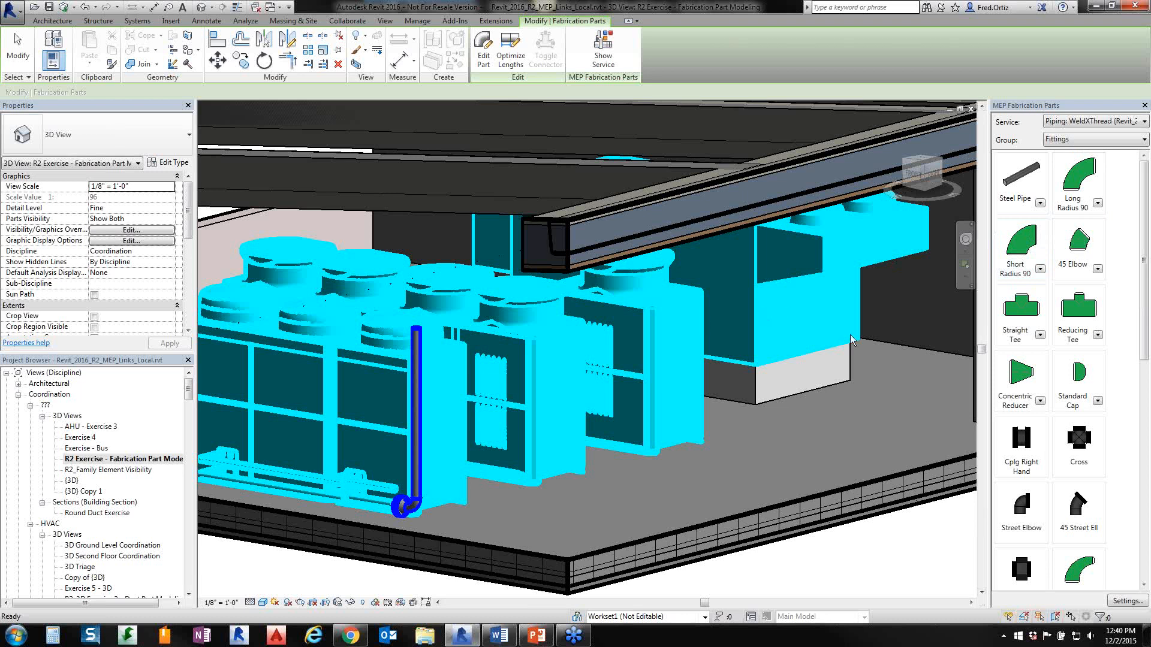
pyautogui.click(1077, 175)
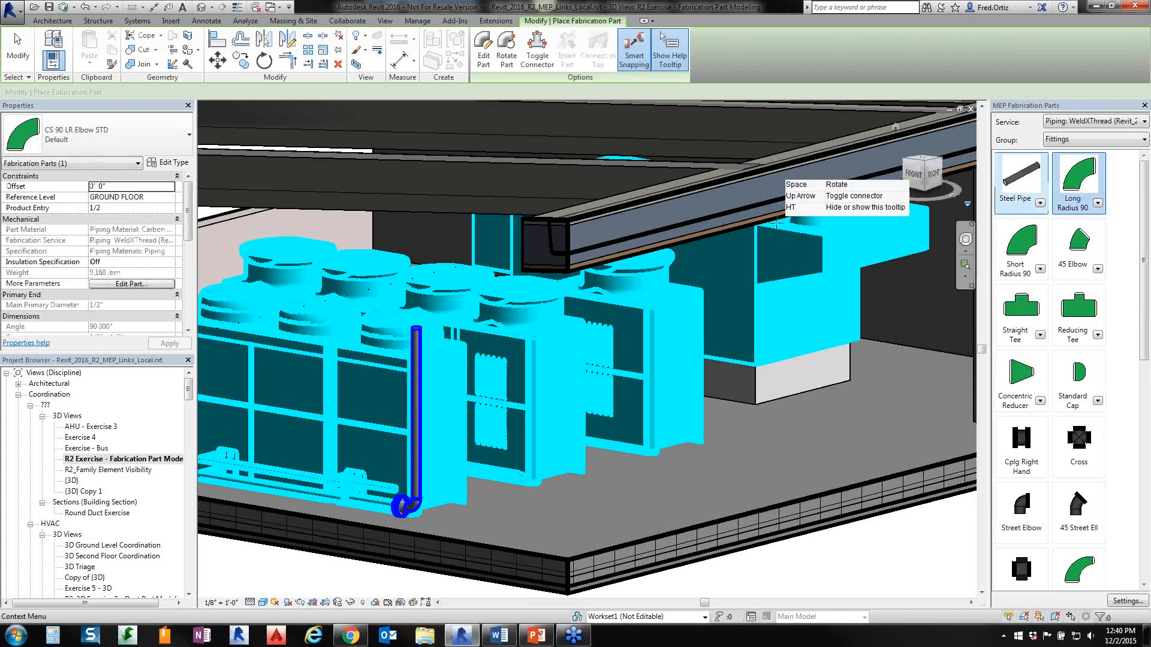
pyautogui.scroll(3, 414, 363)
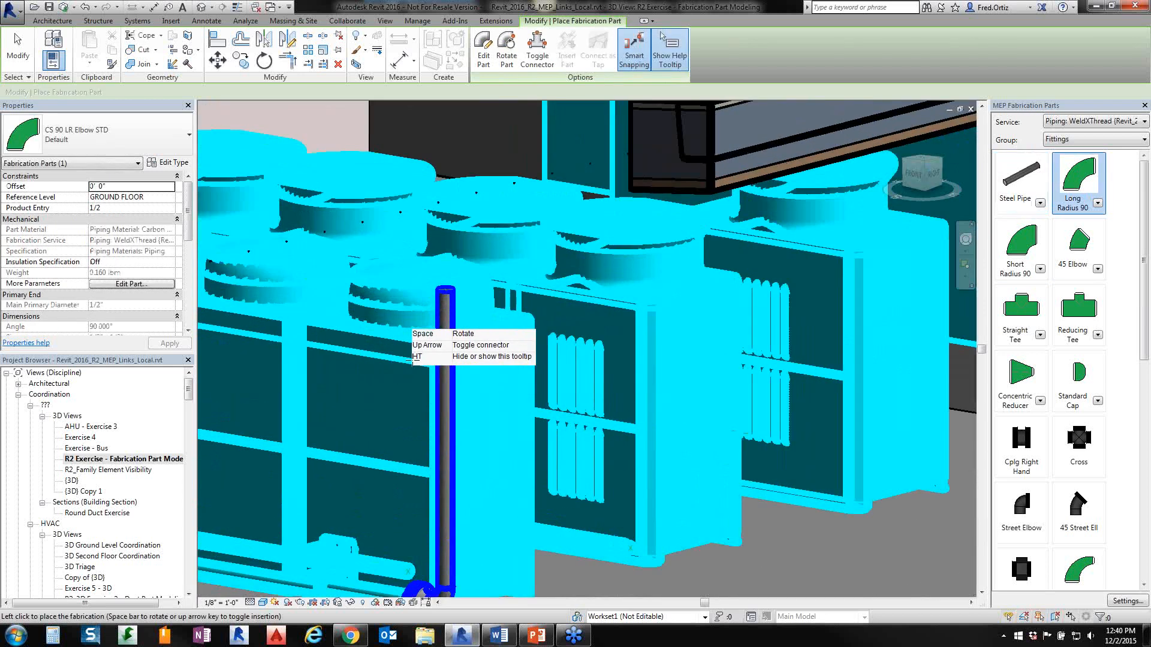
pyautogui.scroll(3, 413, 362)
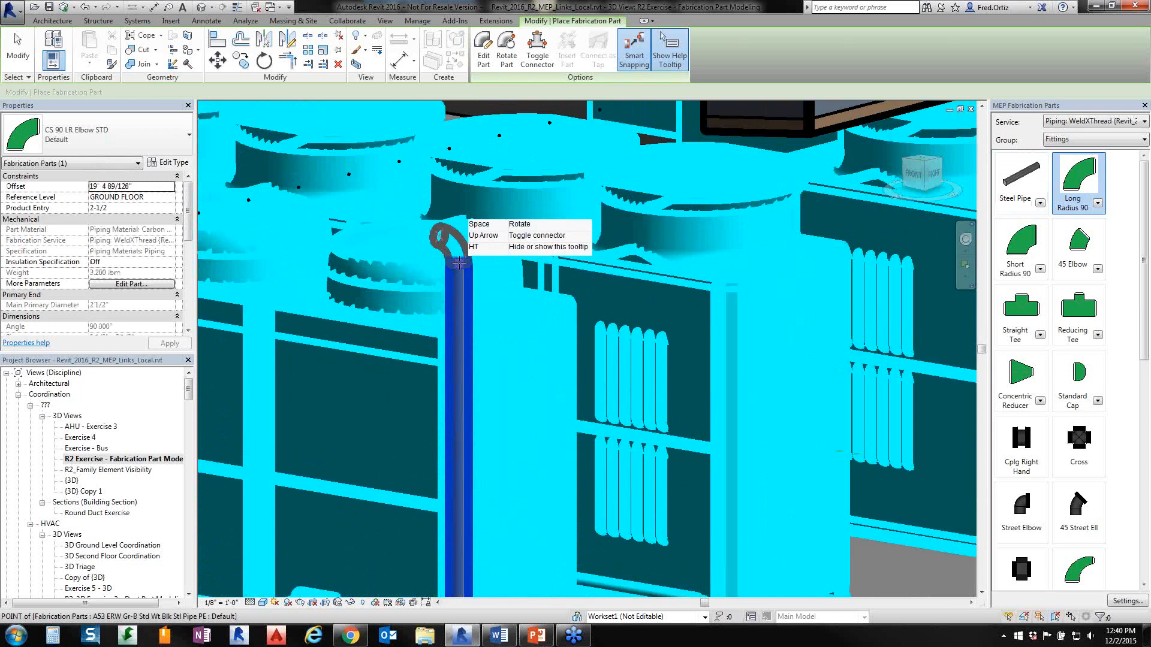
pyautogui.click(459, 262)
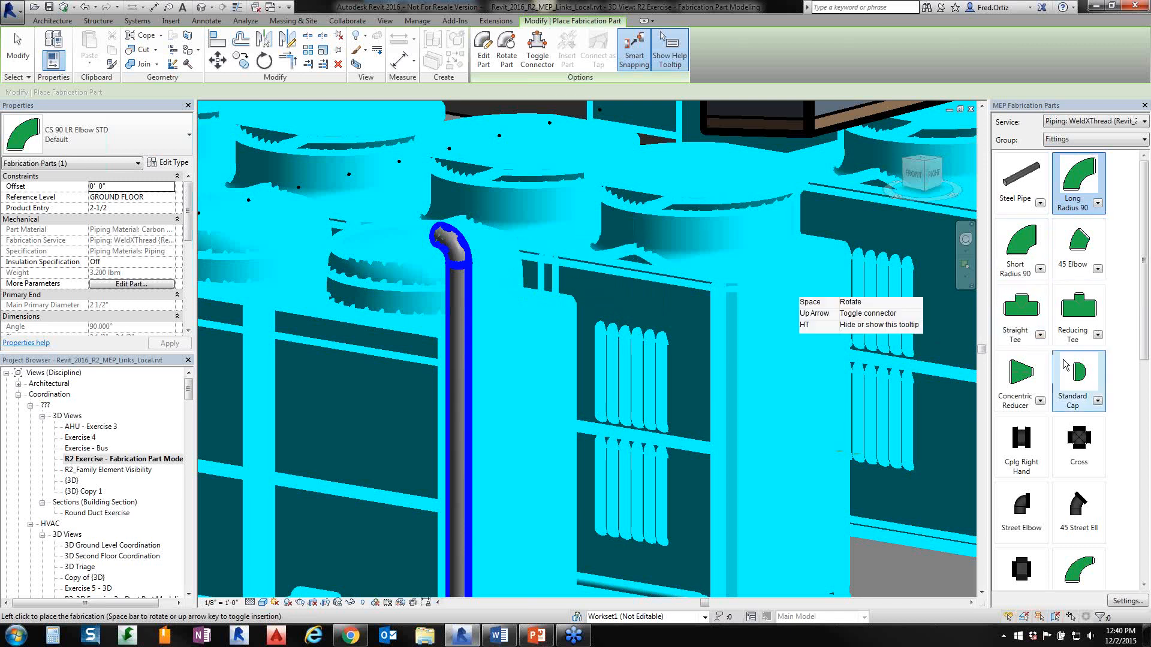
pyautogui.click(1071, 246)
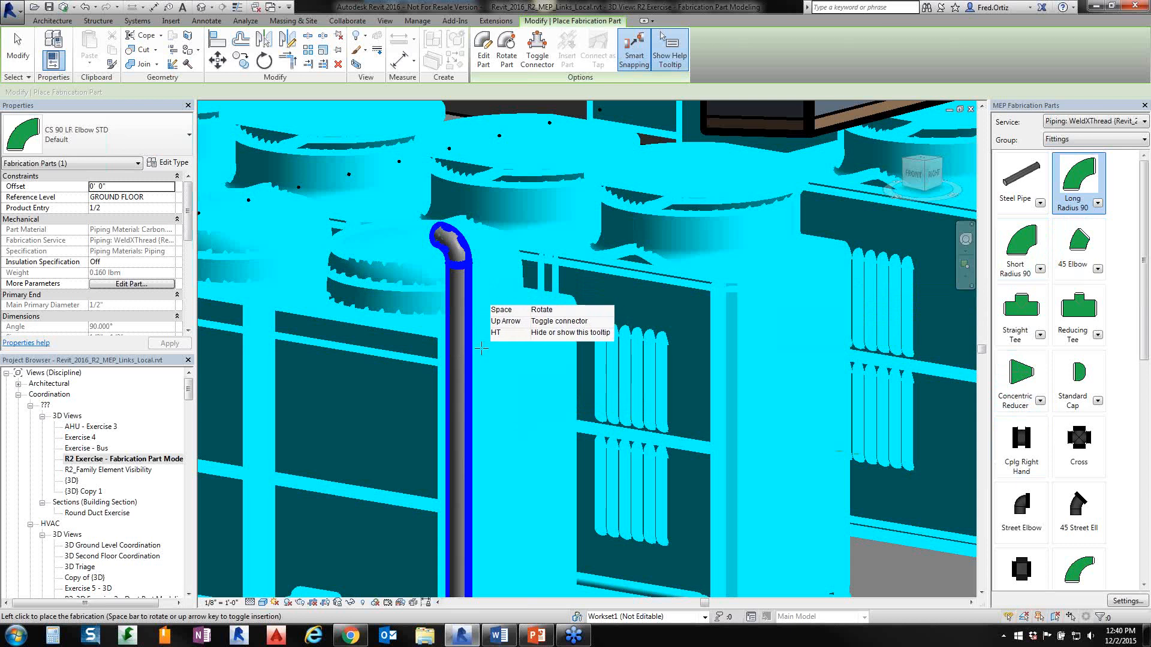
pyautogui.press('Escape')
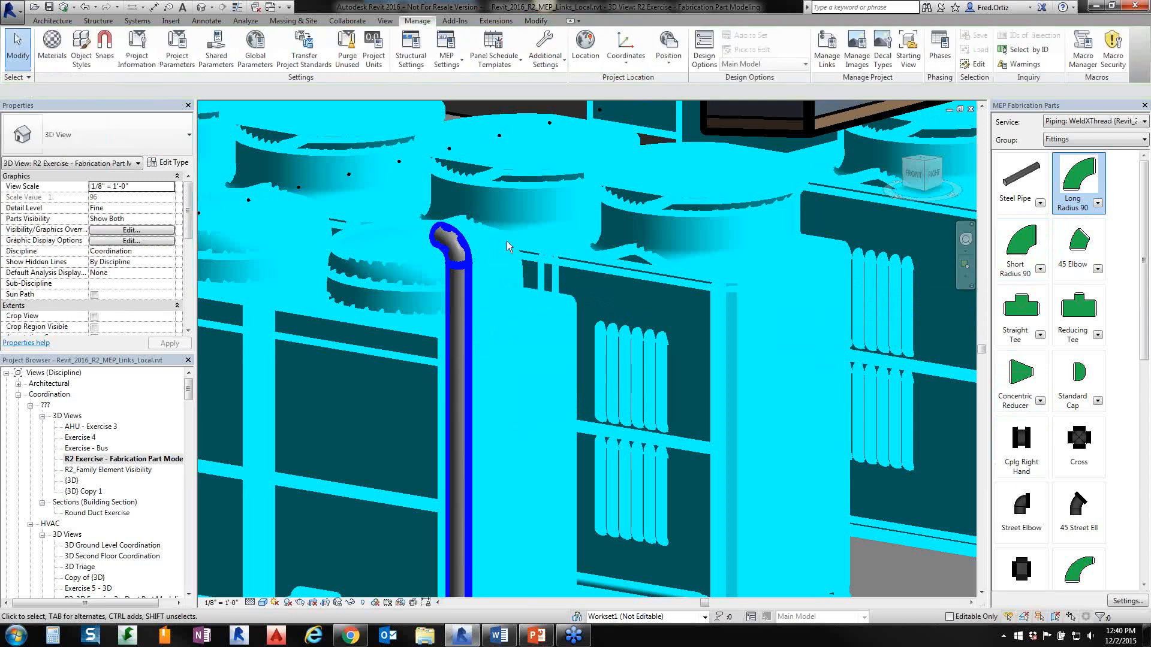
# - Rotate the new elbow clockwise around the vertical pipe several times, and turn it counterclockwise back to its original direction
pyautogui.click(453, 248)
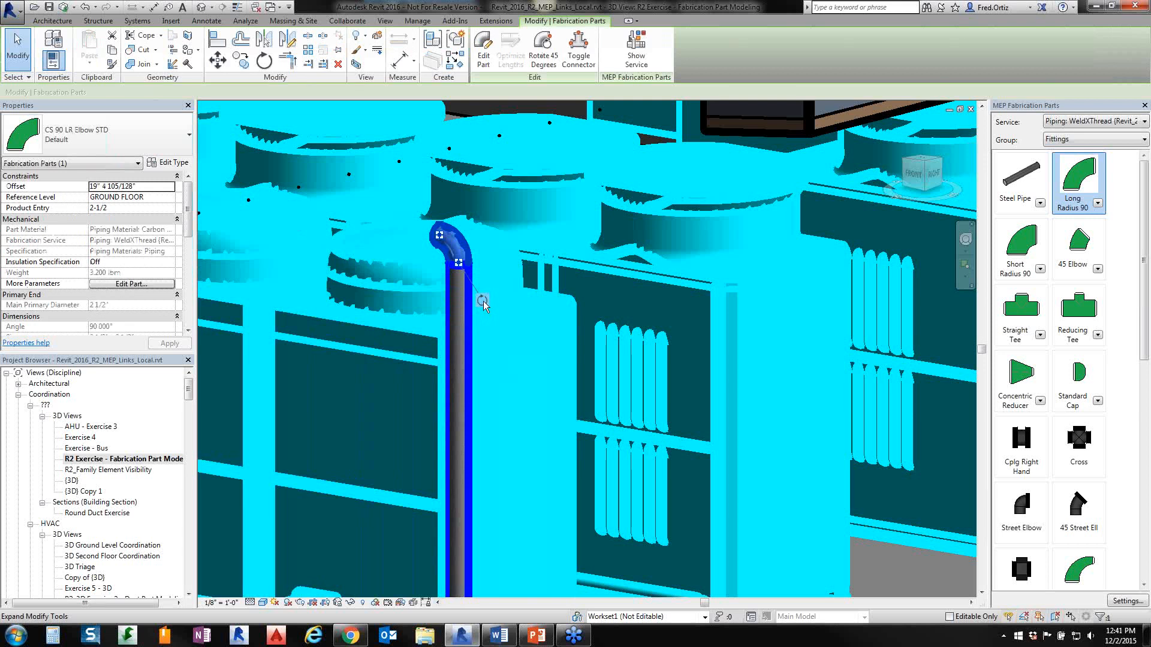
pyautogui.click(483, 301)
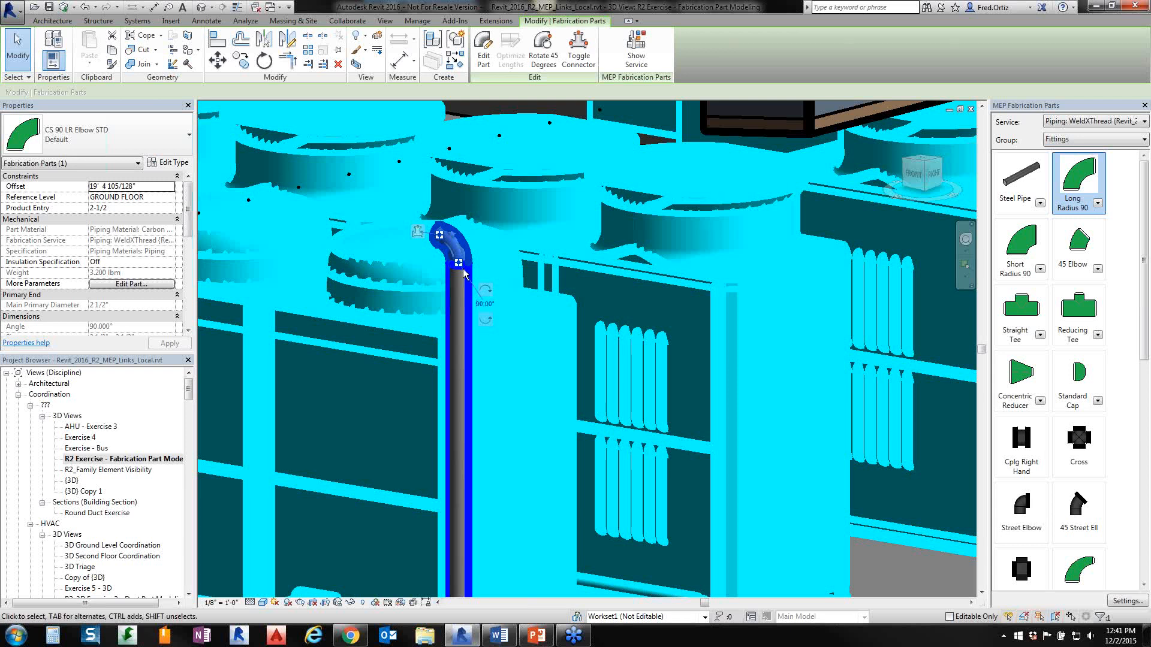
pyautogui.click(486, 292)
pyautogui.click(486, 293)
pyautogui.click(486, 293)
pyautogui.click(486, 293)
pyautogui.click(486, 293)
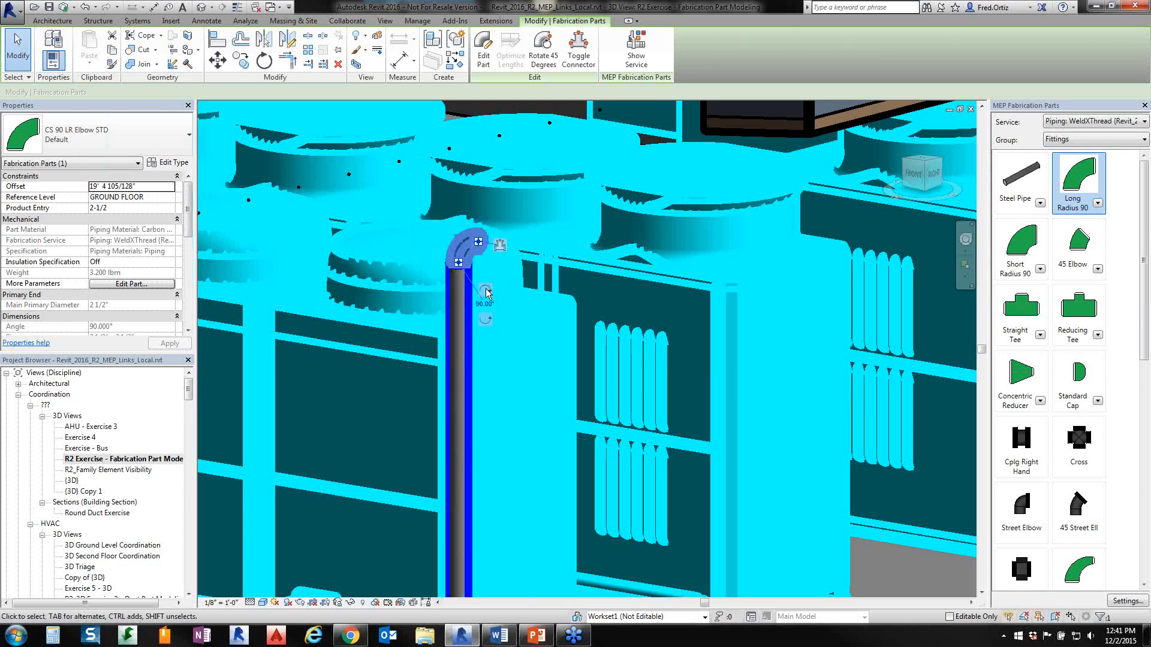
pyautogui.click(486, 293)
pyautogui.click(486, 293)
pyautogui.click(486, 293)
pyautogui.click(487, 293)
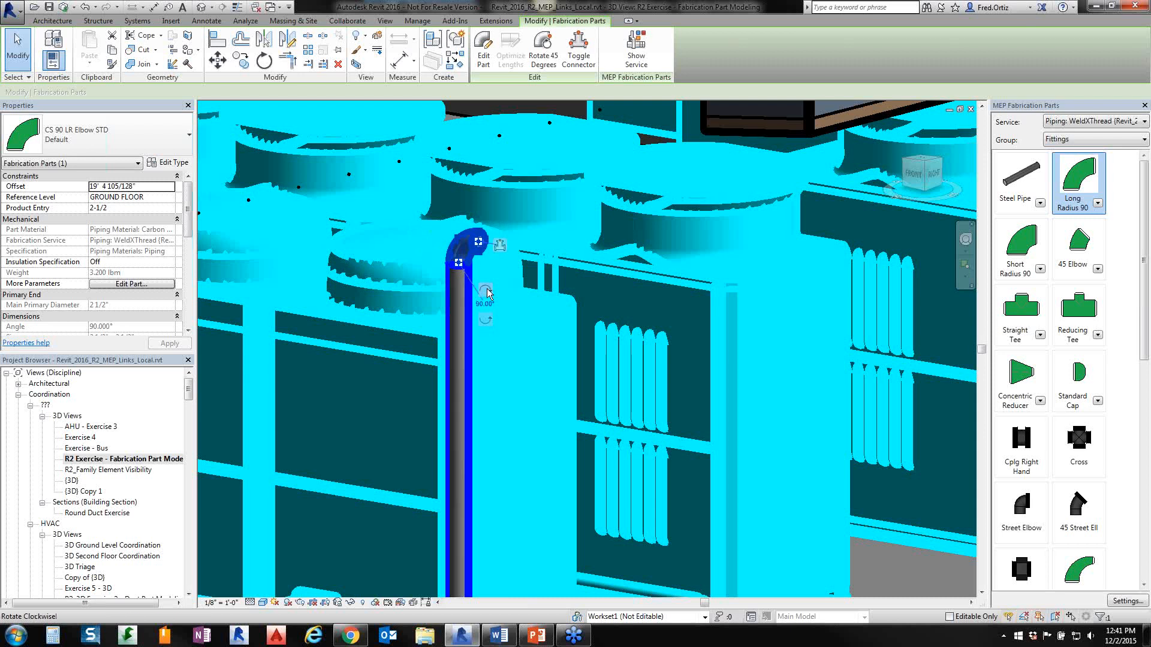
pyautogui.click(487, 321)
pyautogui.click(486, 319)
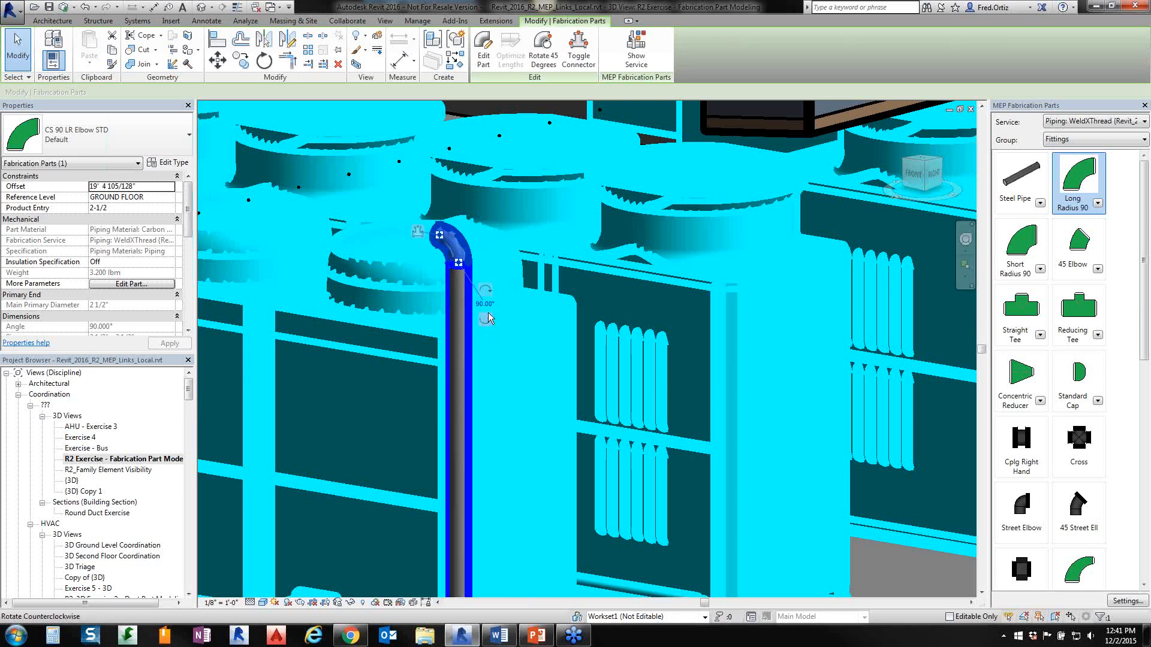
pyautogui.press('Escape')
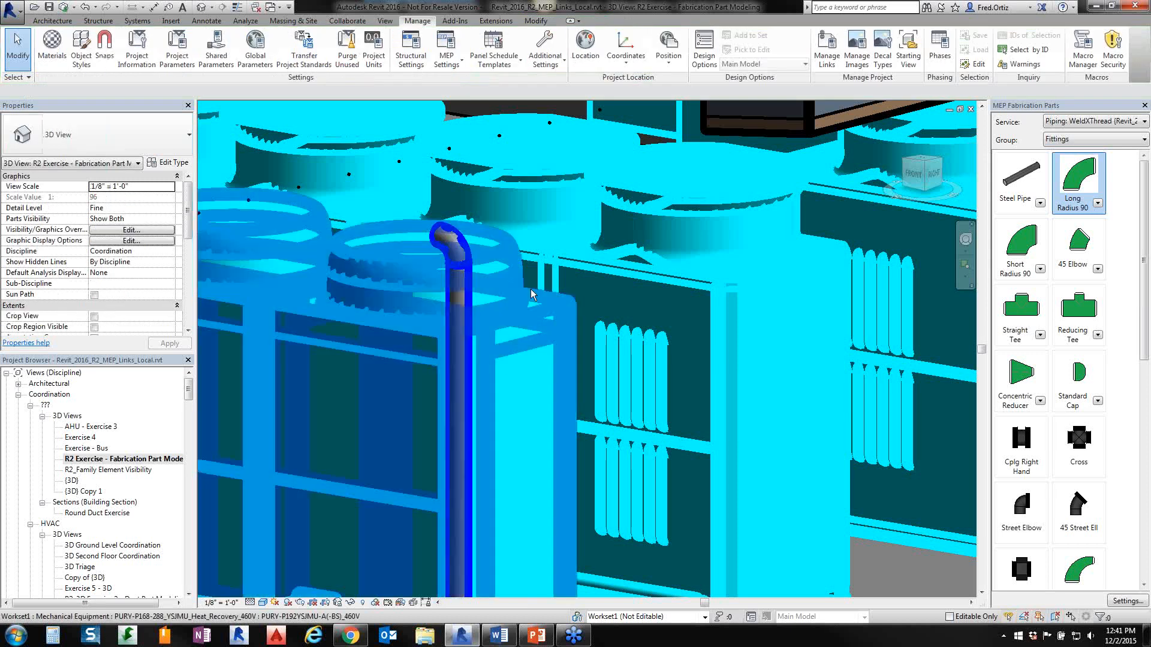
# - Switch the fabrication parts group to Valves/Accessories and choose the Globe Valve for placement
pyautogui.scroll(-3, 531, 289)
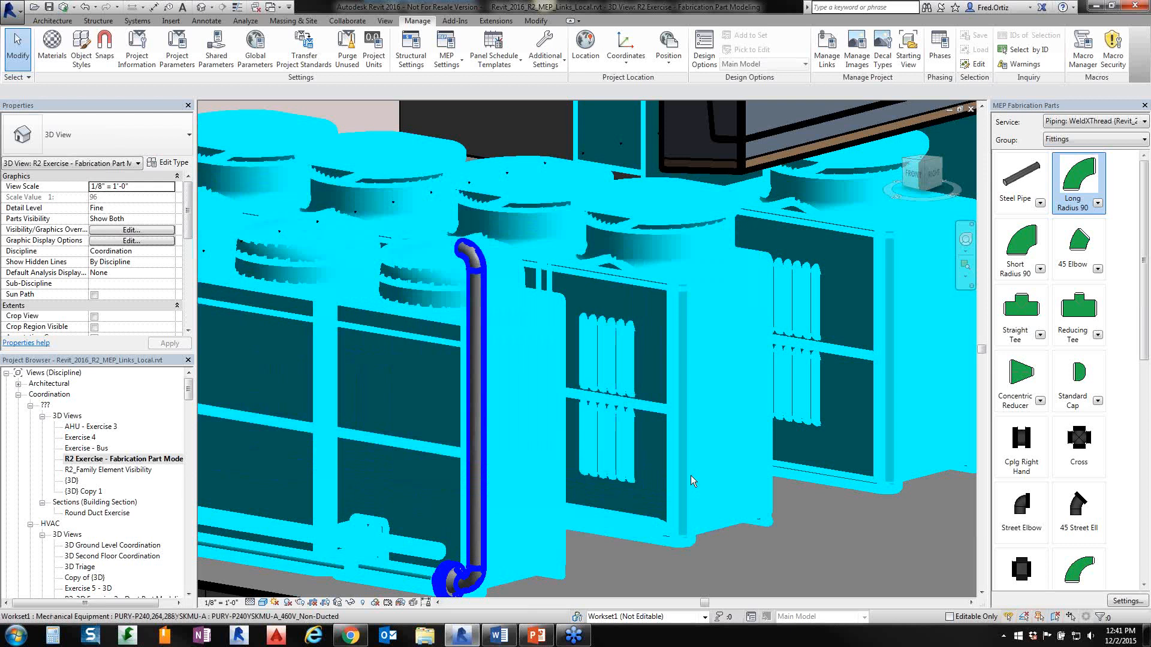
pyautogui.scroll(-4, 690, 476)
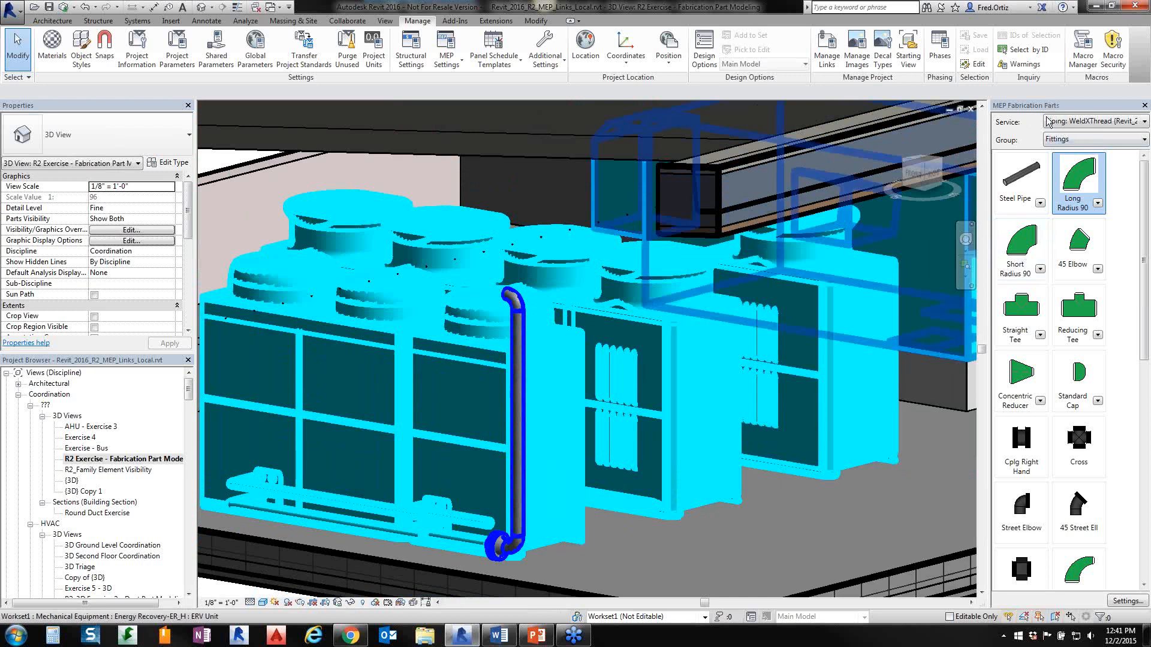
pyautogui.click(1069, 137)
pyautogui.click(1070, 166)
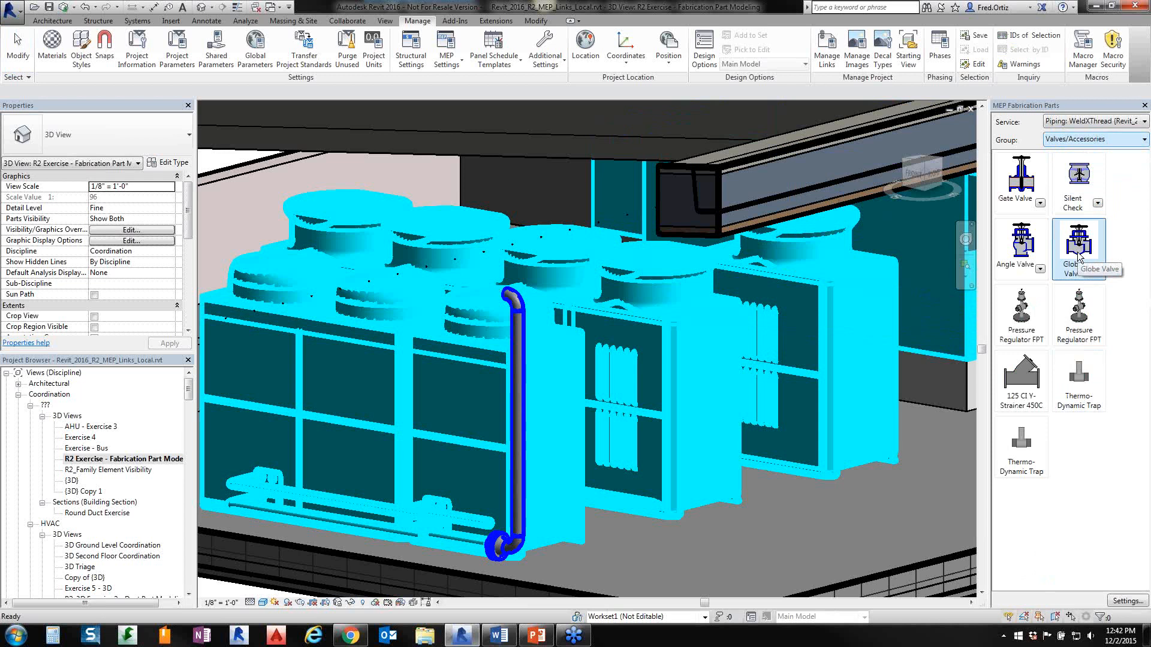
pyautogui.click(1077, 257)
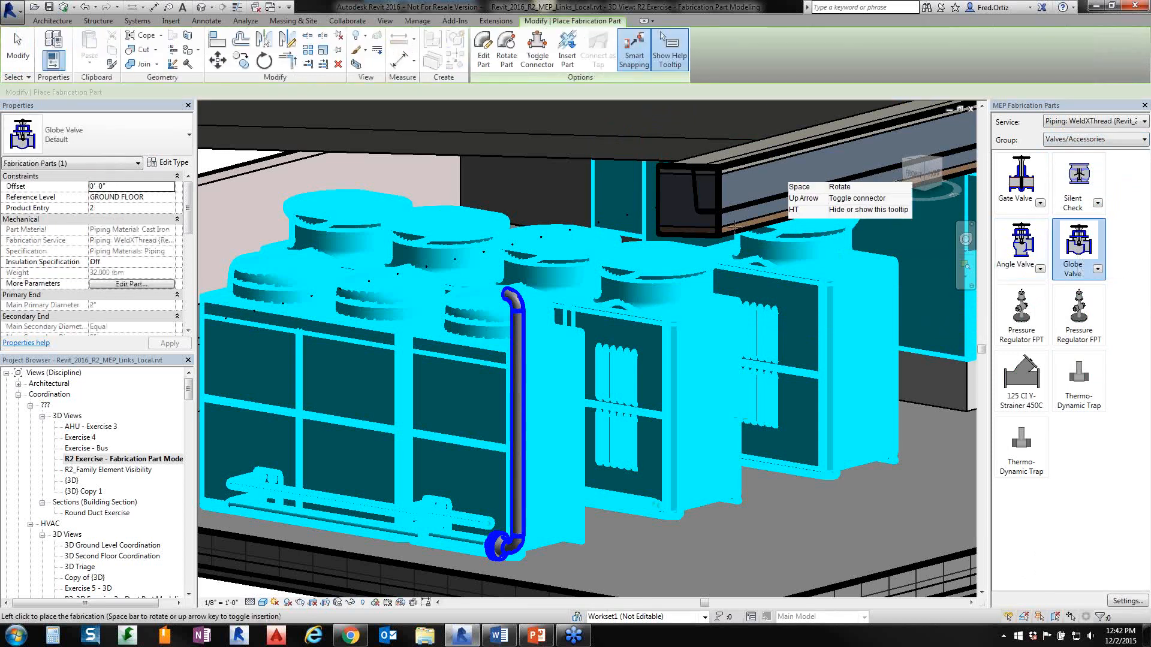
# - Try to insert the globe valve inline in the vertical pipe at an offset of about 16' 11", using Insert Part
pyautogui.scroll(1, 527, 413)
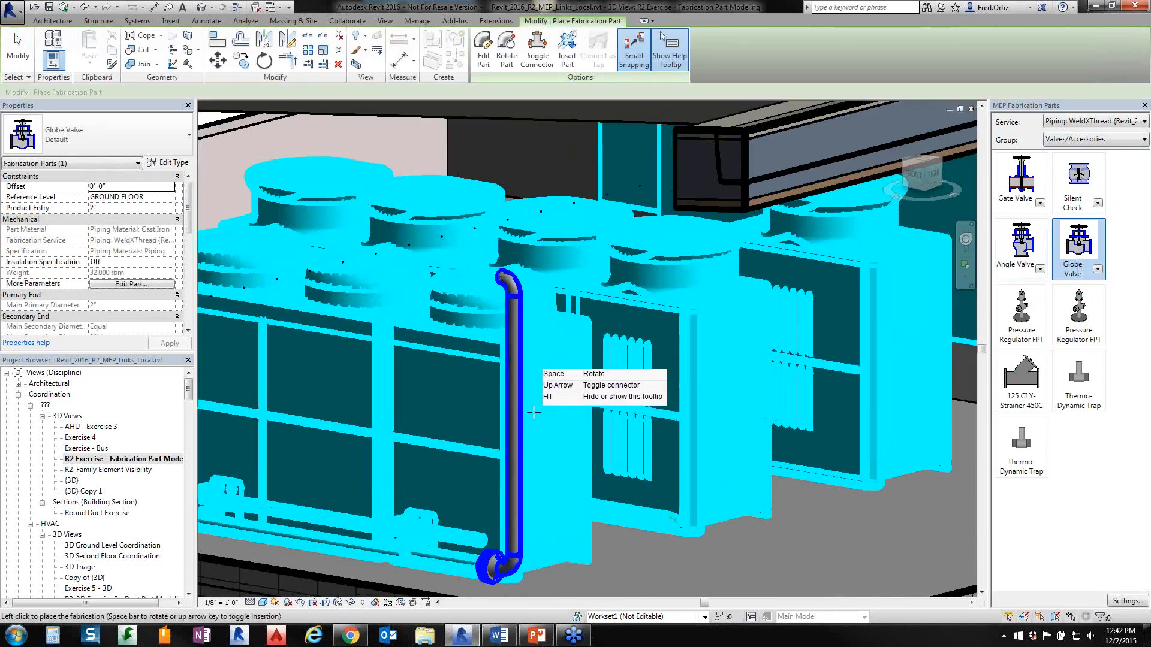
pyautogui.click(566, 51)
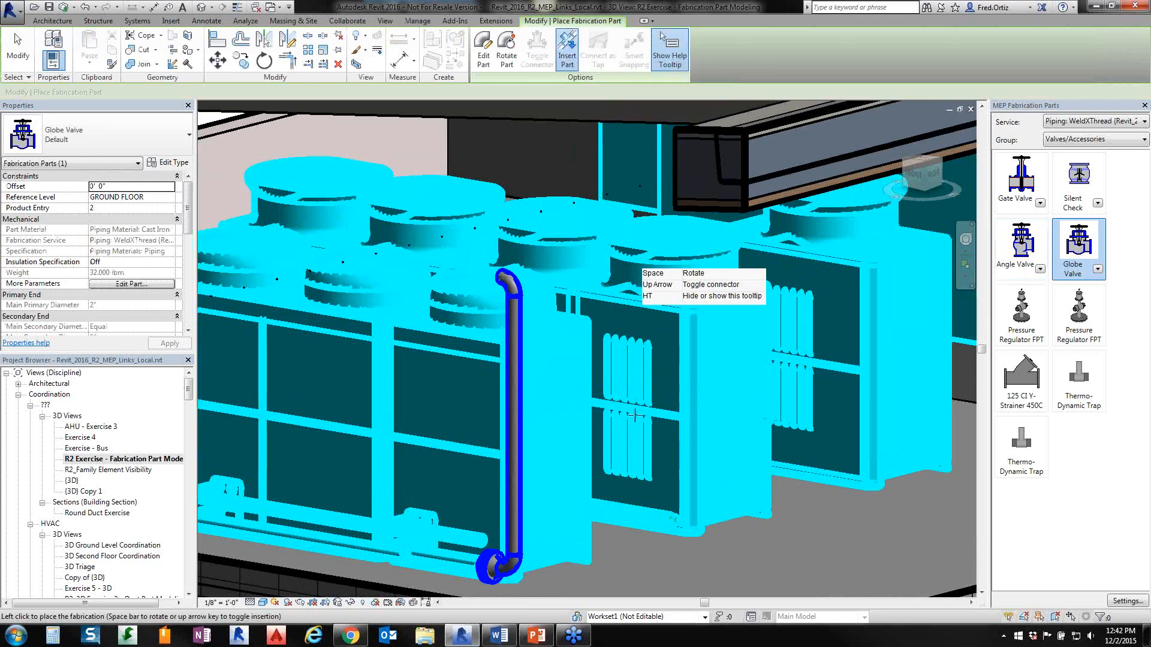
pyautogui.scroll(2, 567, 478)
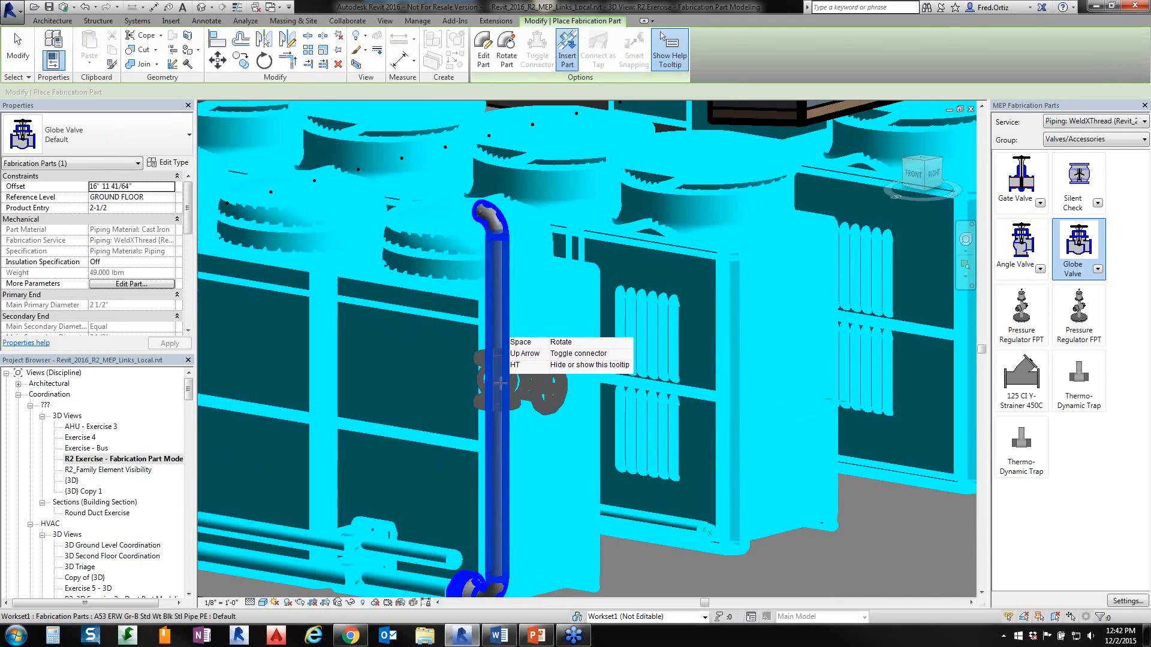
pyautogui.scroll(2, 503, 377)
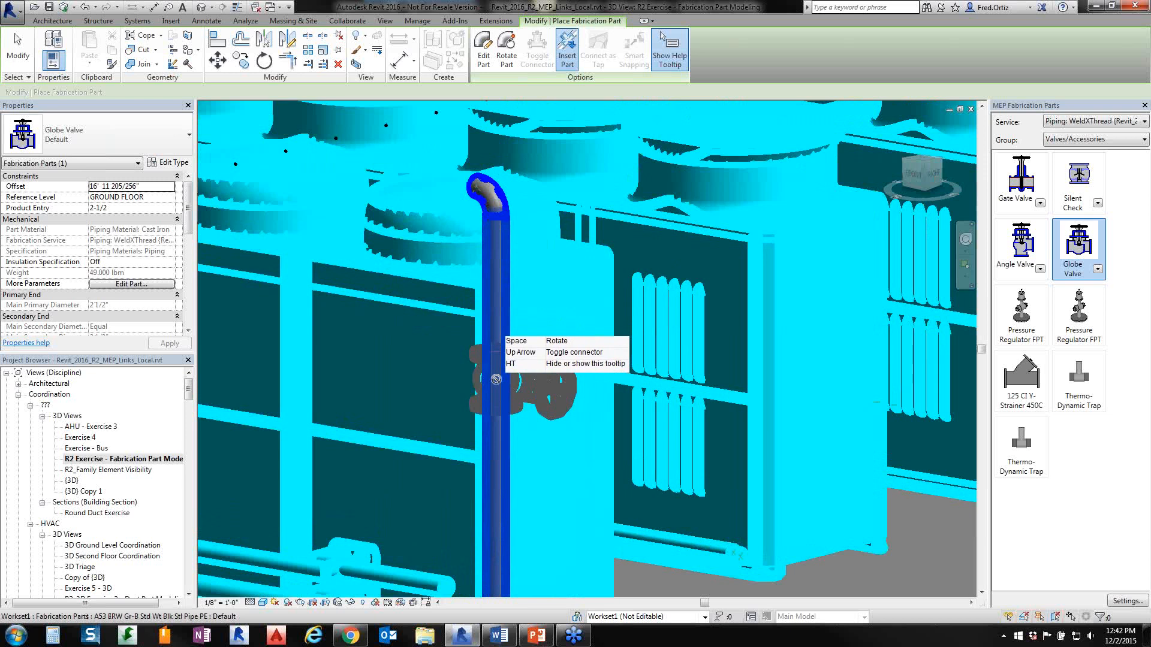
pyautogui.click(497, 379)
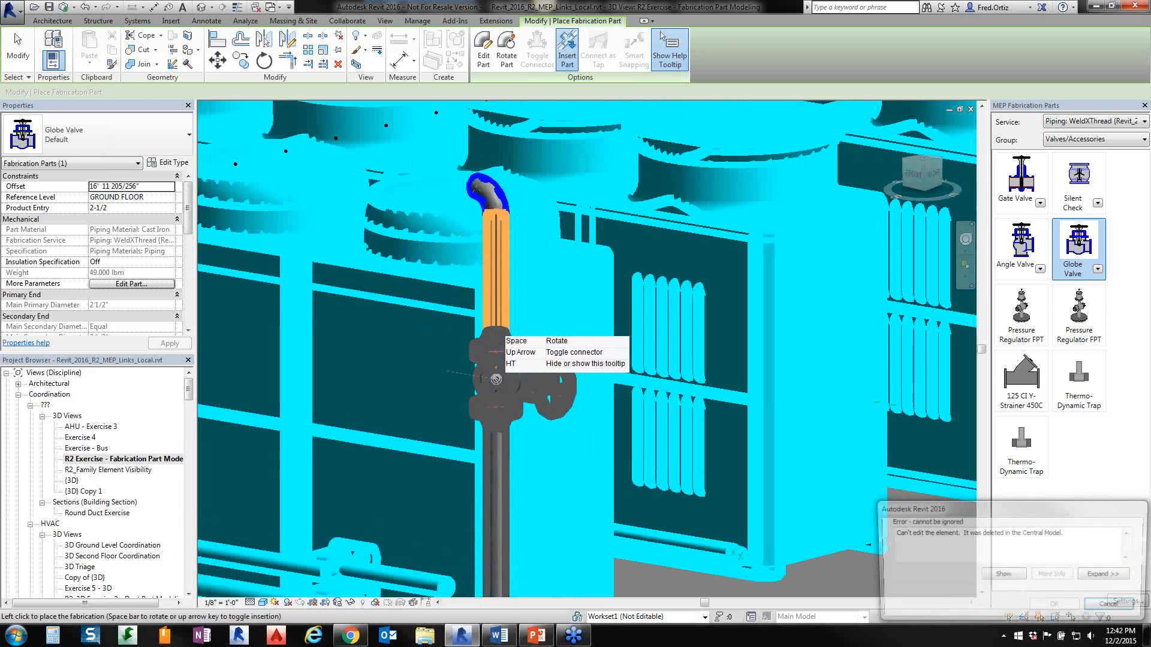
pyautogui.click(1115, 607)
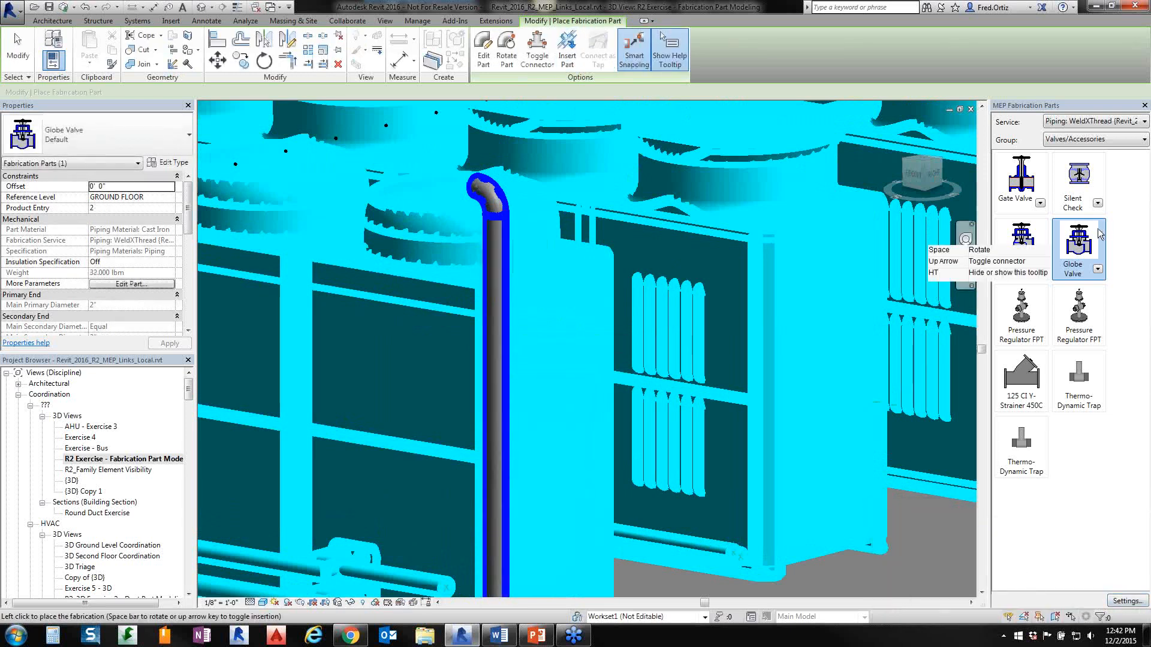
# - Try again to insert the globe valve inline, just above the middle of the vertical pipe, and leave the placement command
pyautogui.scroll(-1, 588, 352)
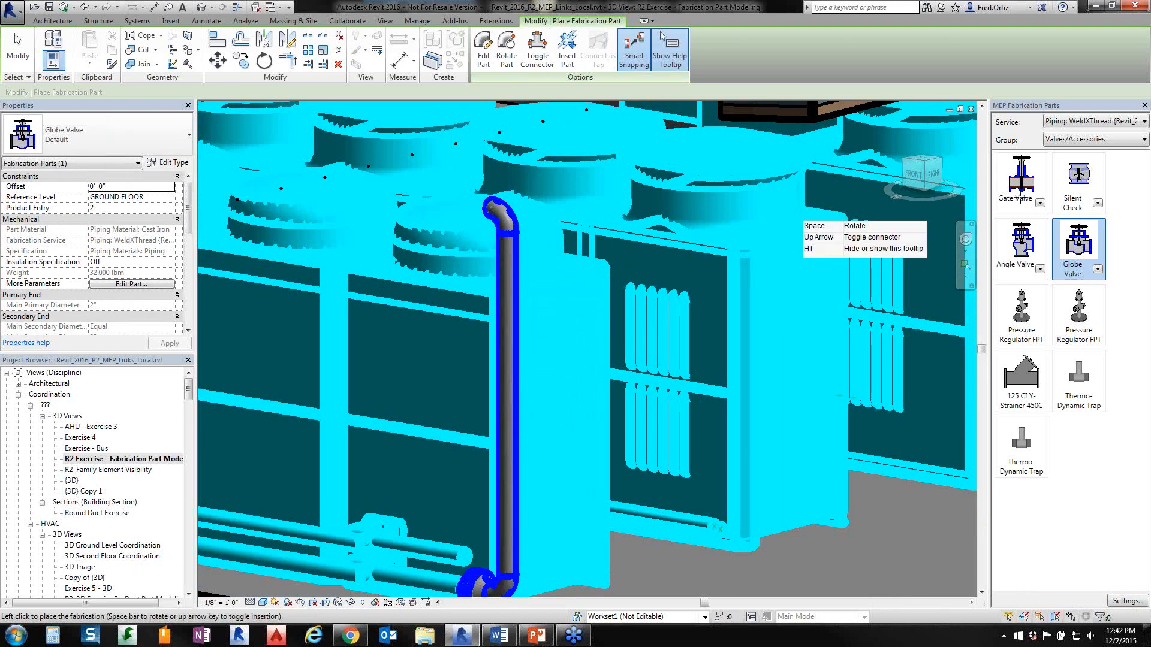
pyautogui.press('Escape')
pyautogui.click(568, 48)
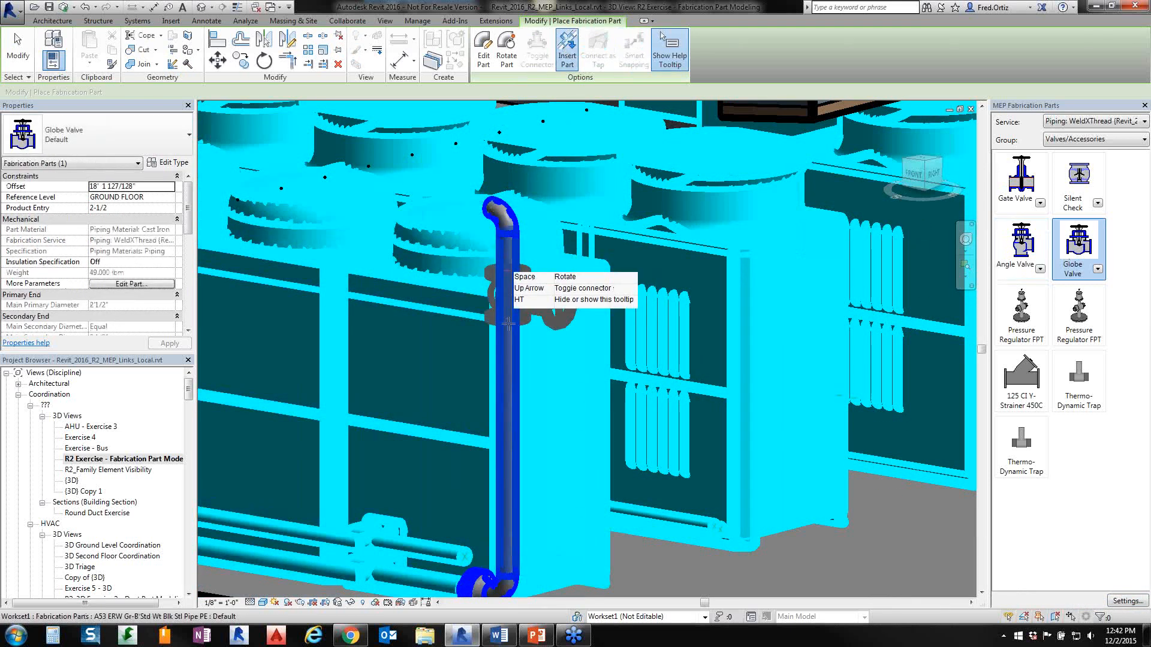
pyautogui.click(507, 376)
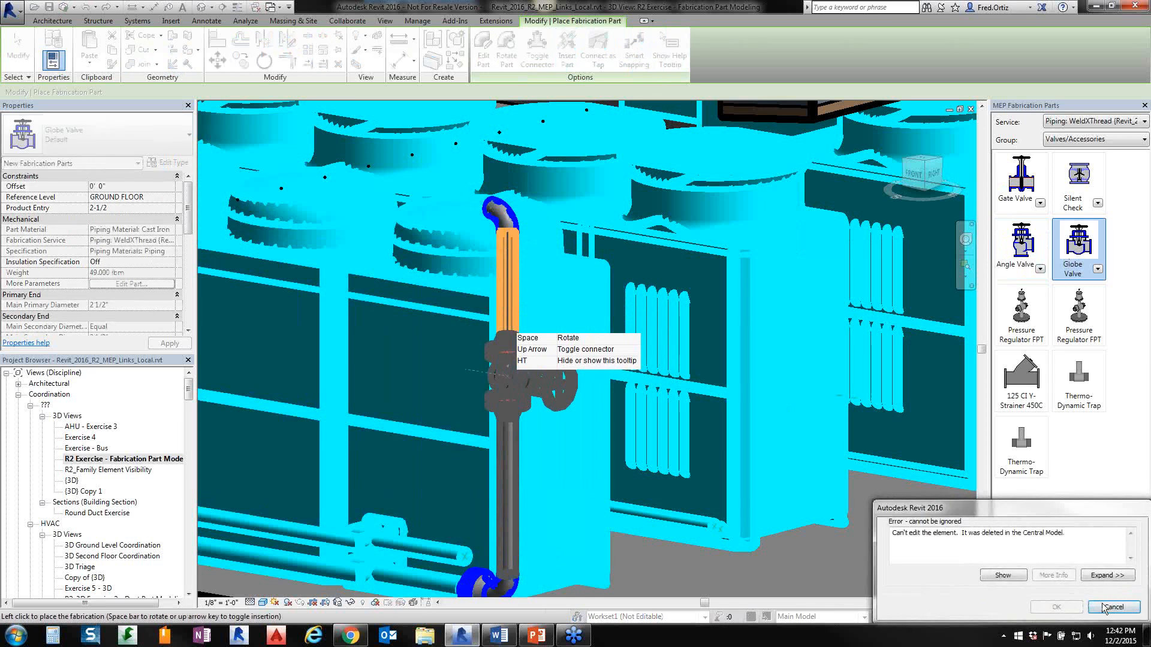
pyautogui.click(1103, 603)
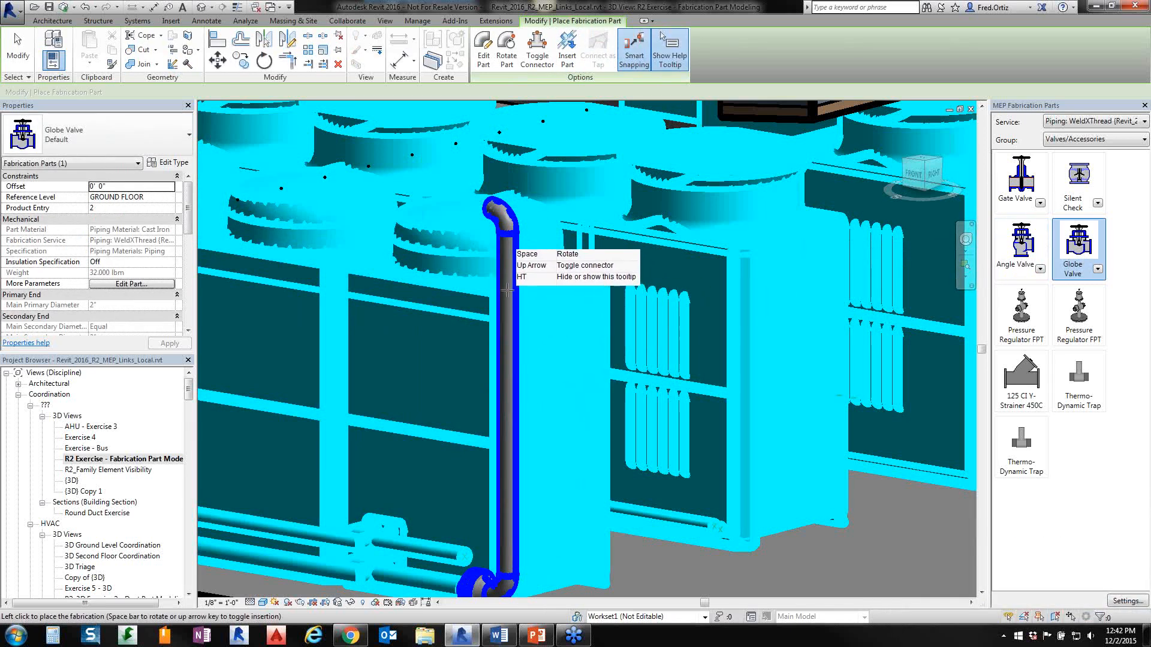
pyautogui.press('Escape')
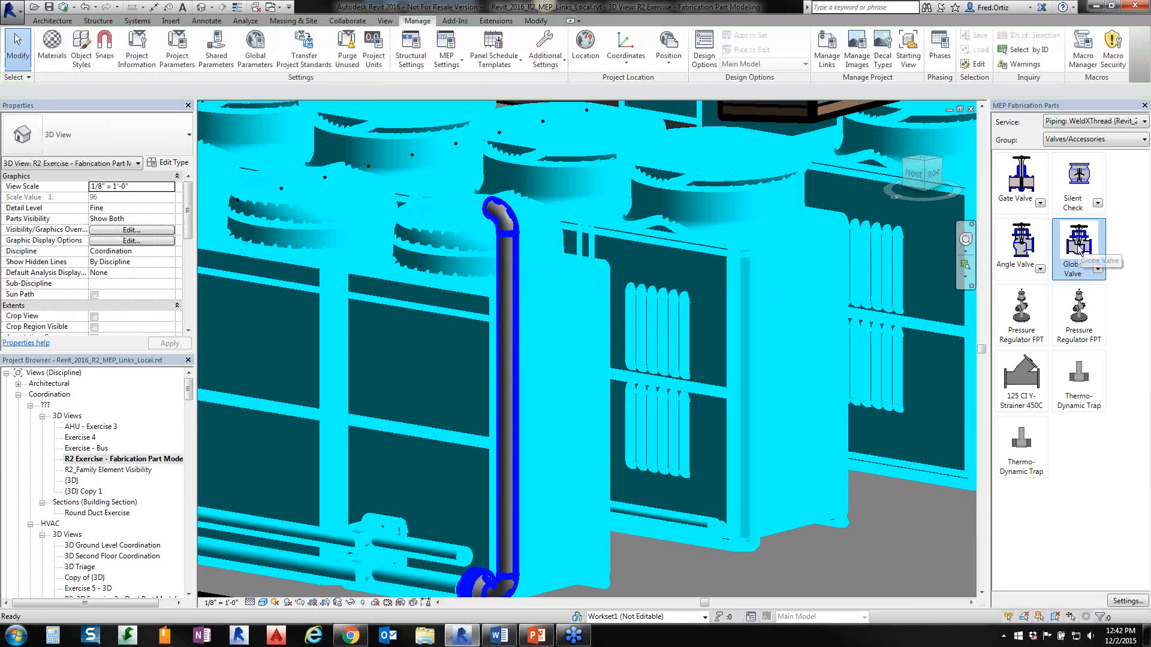
# - Restart the Globe Valve placement and try to insert the valve in the upper part of the vertical pipe
pyautogui.click(1078, 245)
pyautogui.scroll(-1, 629, 500)
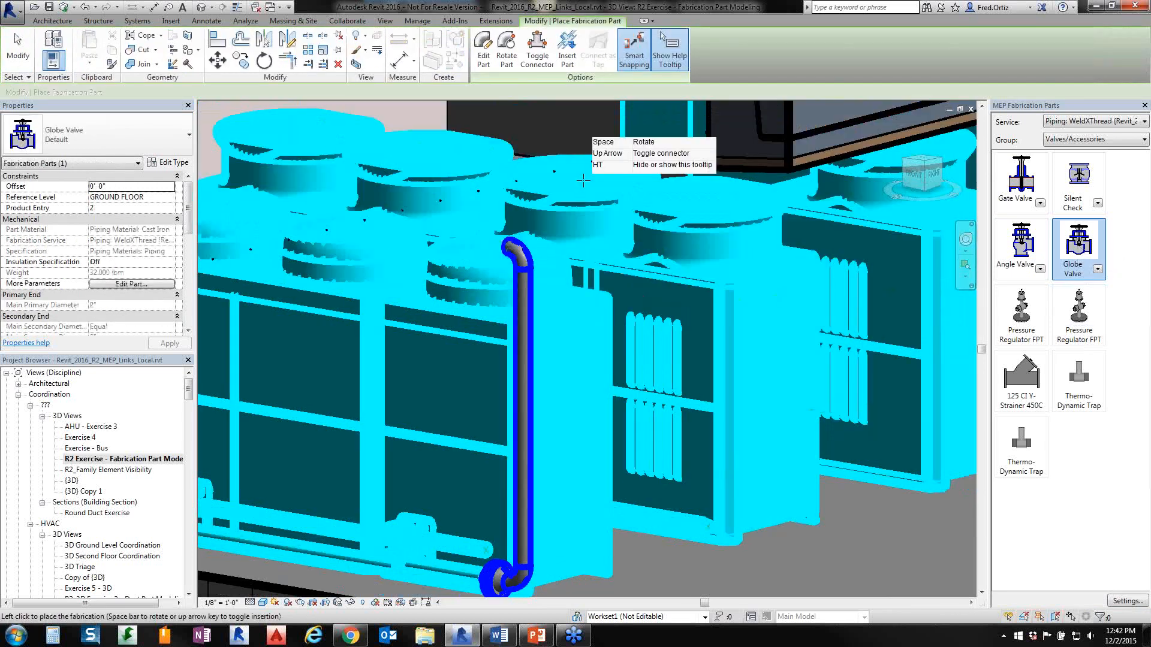
pyautogui.click(564, 55)
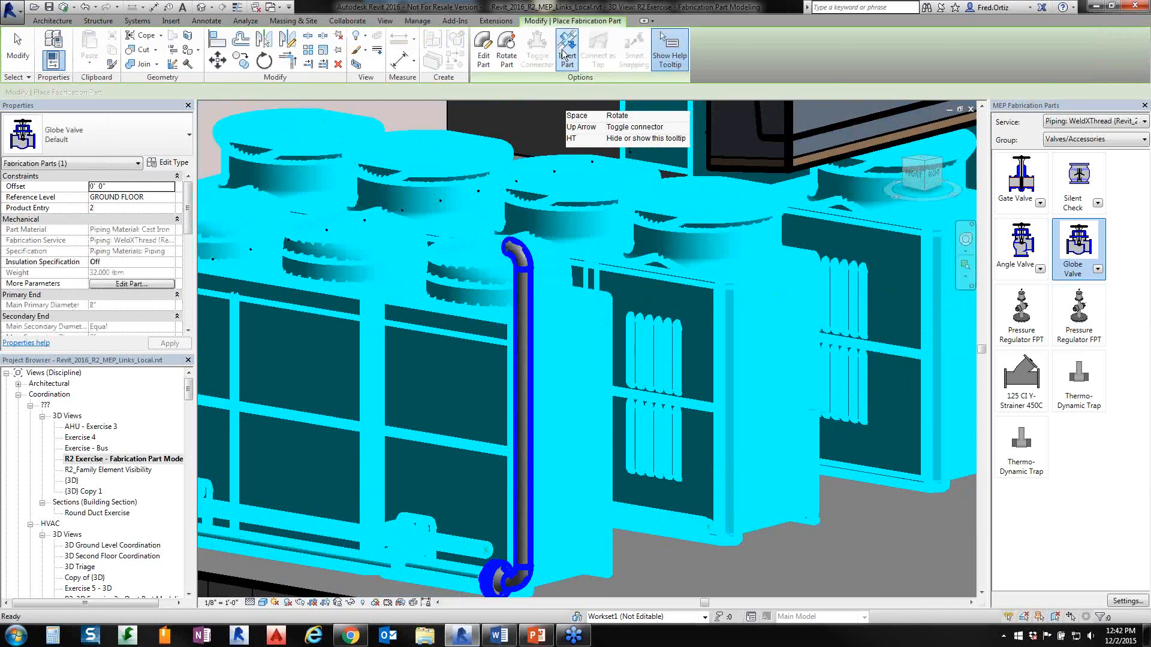
pyautogui.click(524, 337)
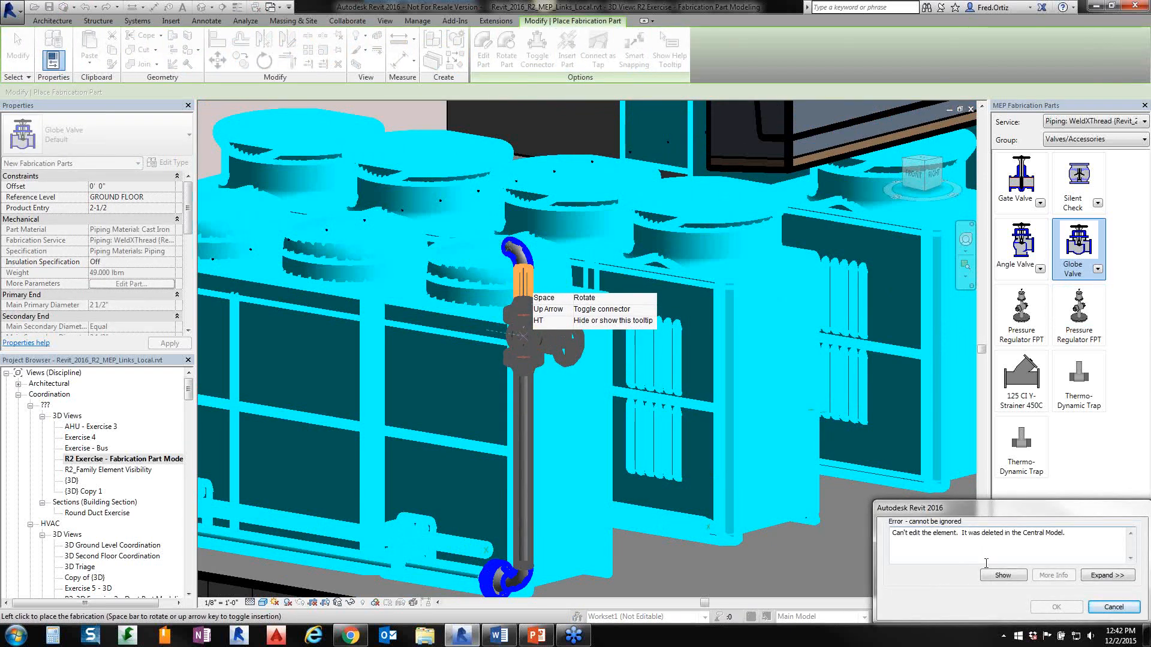
pyautogui.click(1112, 607)
pyautogui.press('Escape')
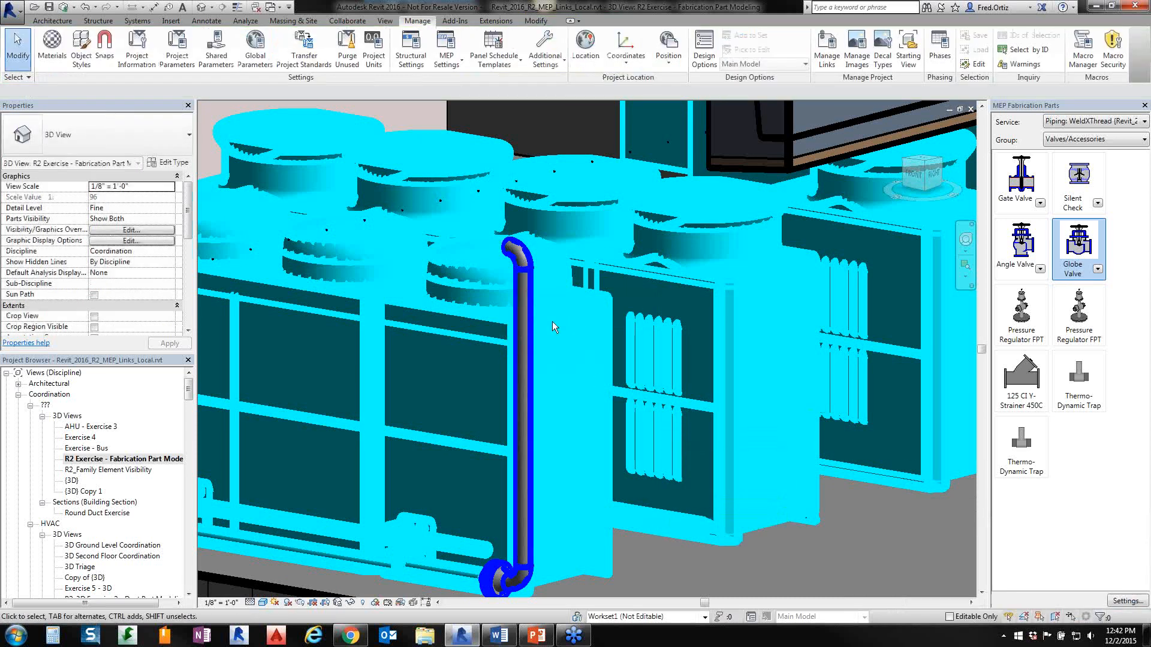
# - Clear the selection and save the MEP links model
pyautogui.click(523, 357)
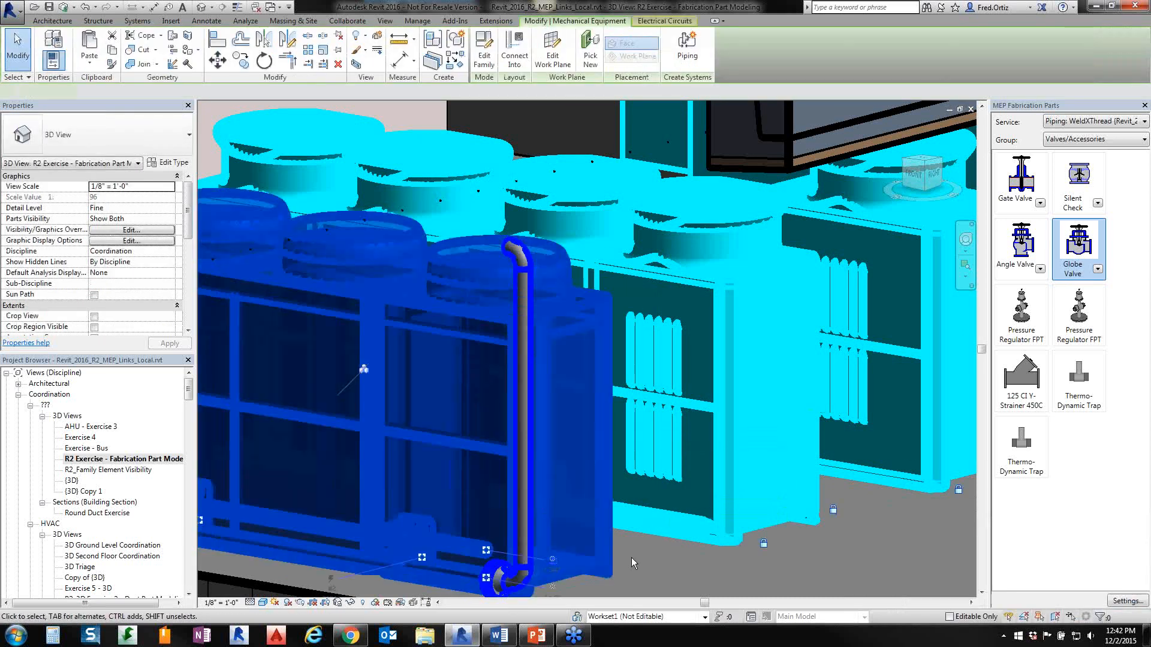
pyautogui.press('Escape')
pyautogui.click(49, 7)
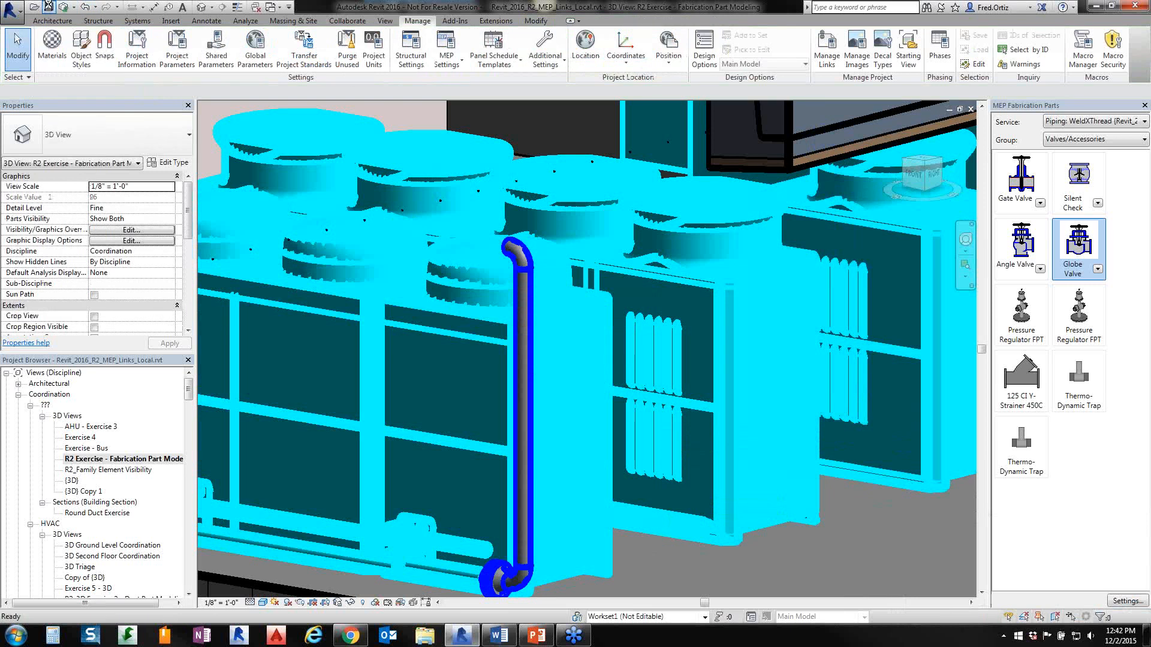
# - Try to insert the globe valve inline near the middle of the vertical pipe using Insert Part, and cancel the placement
pyautogui.click(1094, 242)
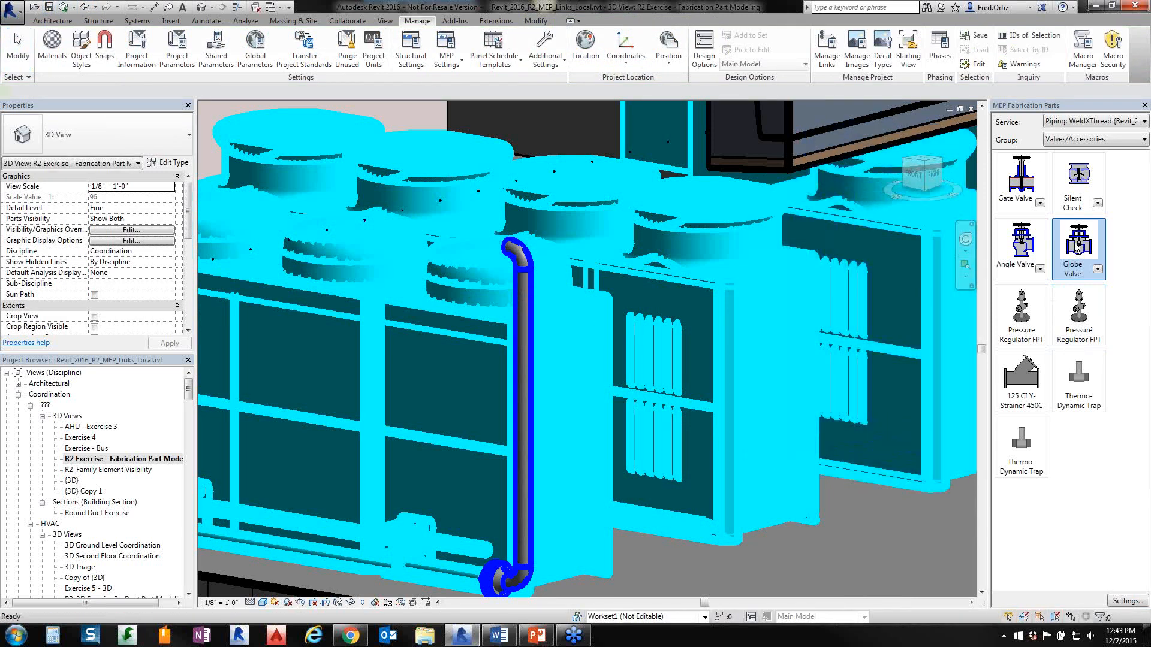
pyautogui.click(566, 53)
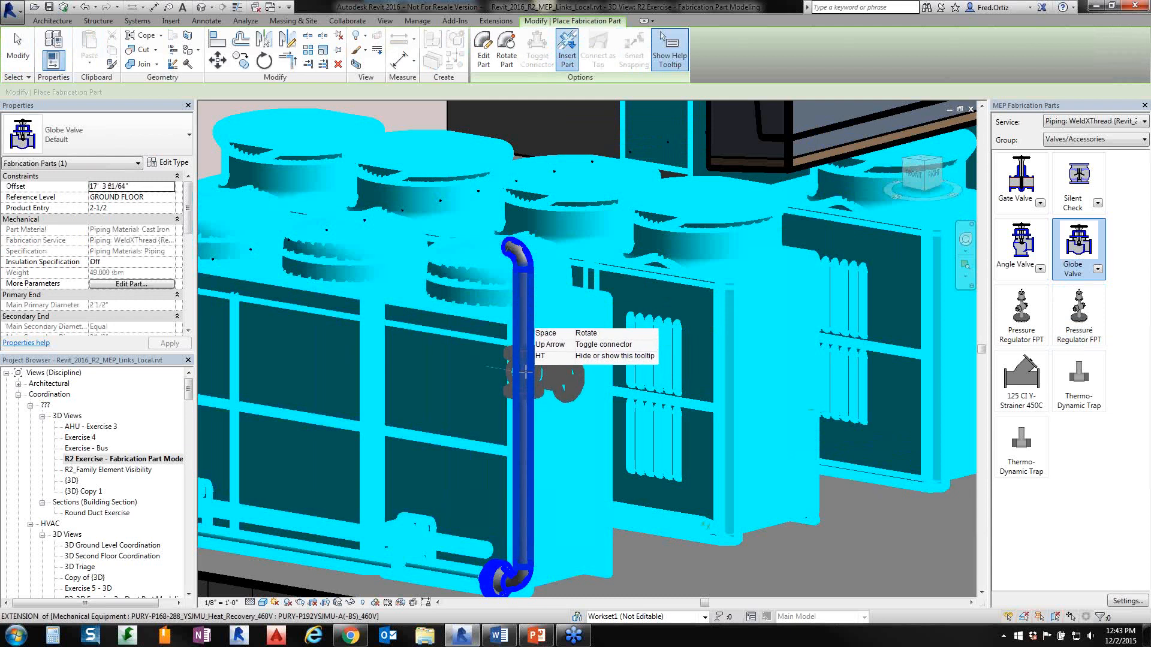
pyautogui.scroll(1, 524, 373)
pyautogui.click(523, 373)
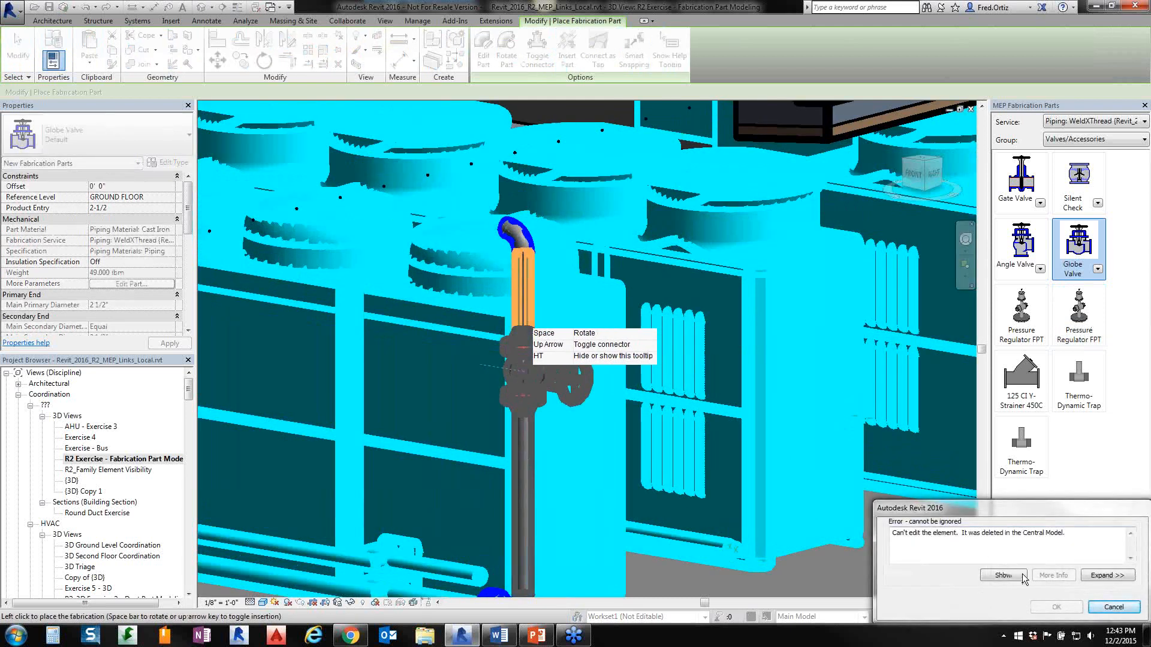
pyautogui.click(1113, 605)
pyautogui.press('Escape')
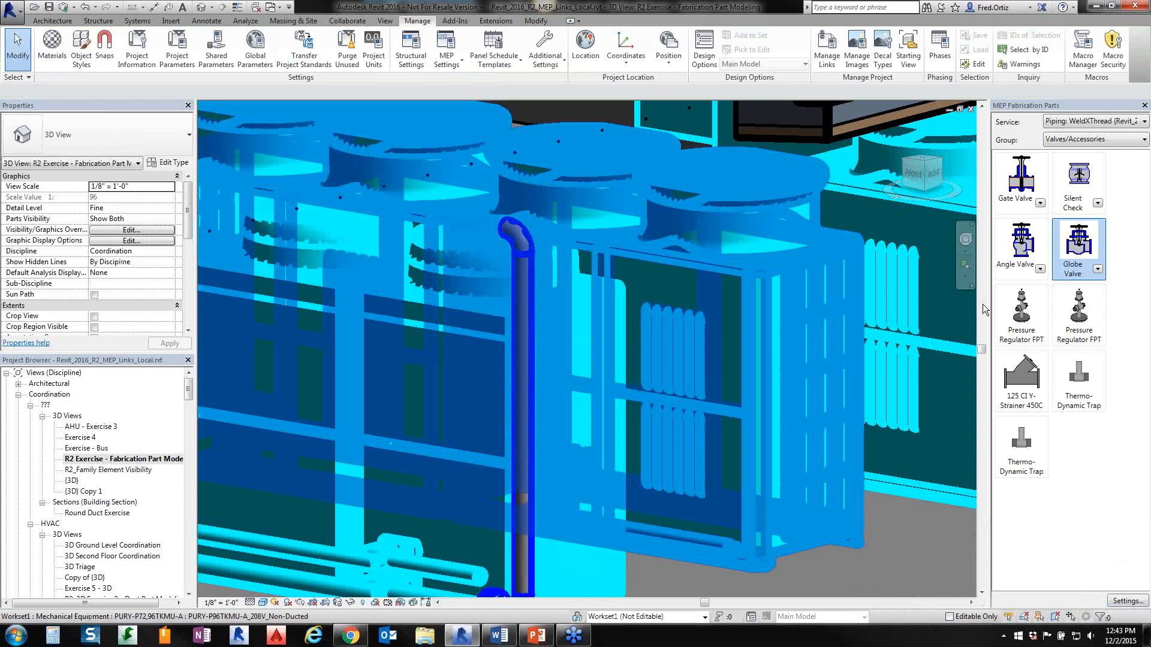
pyautogui.click(1087, 253)
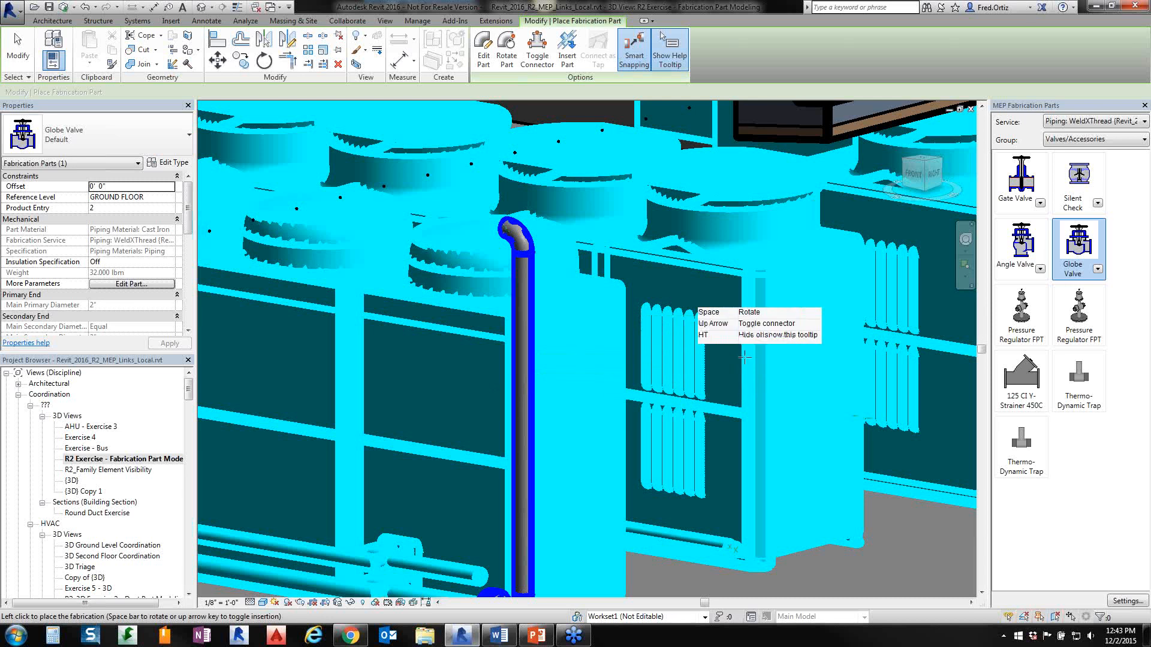
pyautogui.press('Escape')
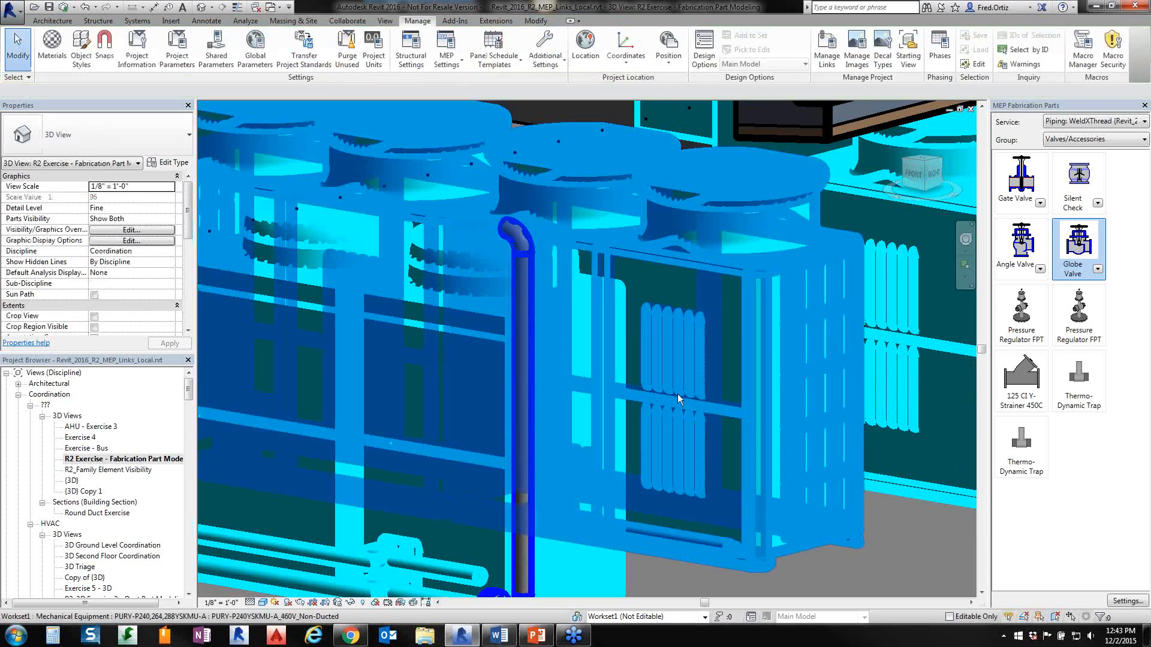
pyautogui.scroll(-2, 677, 394)
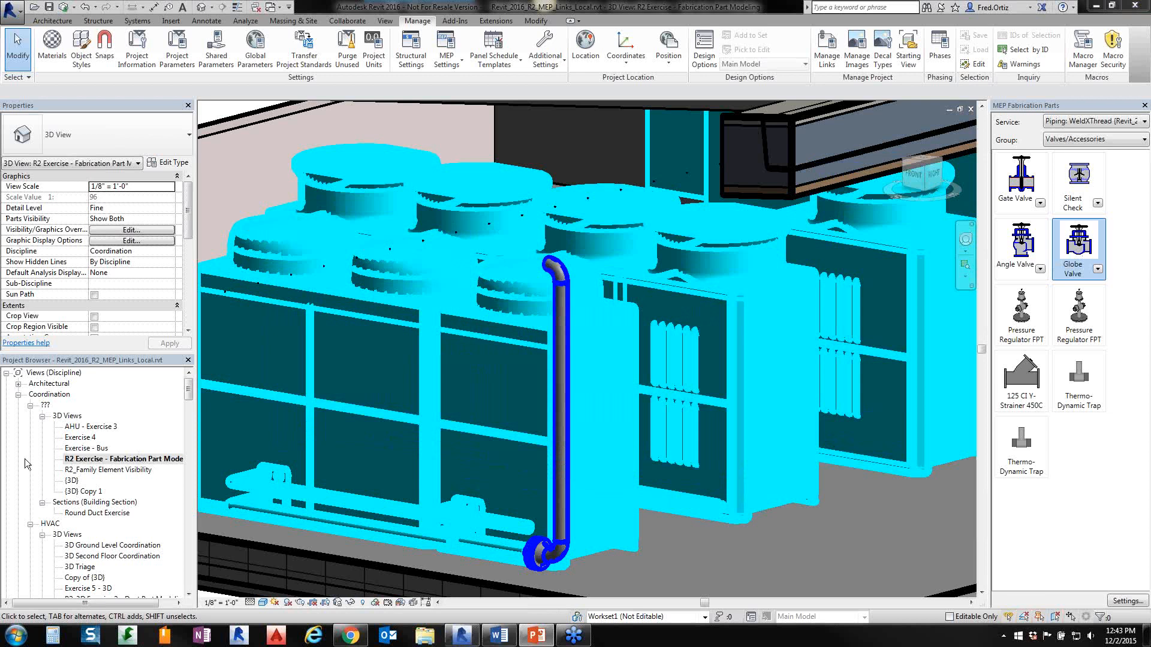
# - Switch to the PowerPoint presentation, start the slide show at the Summary slide, and swap Presenter View with the slide show
pyautogui.hotkey('shift', 'F5')
pyautogui.click(192, 18)
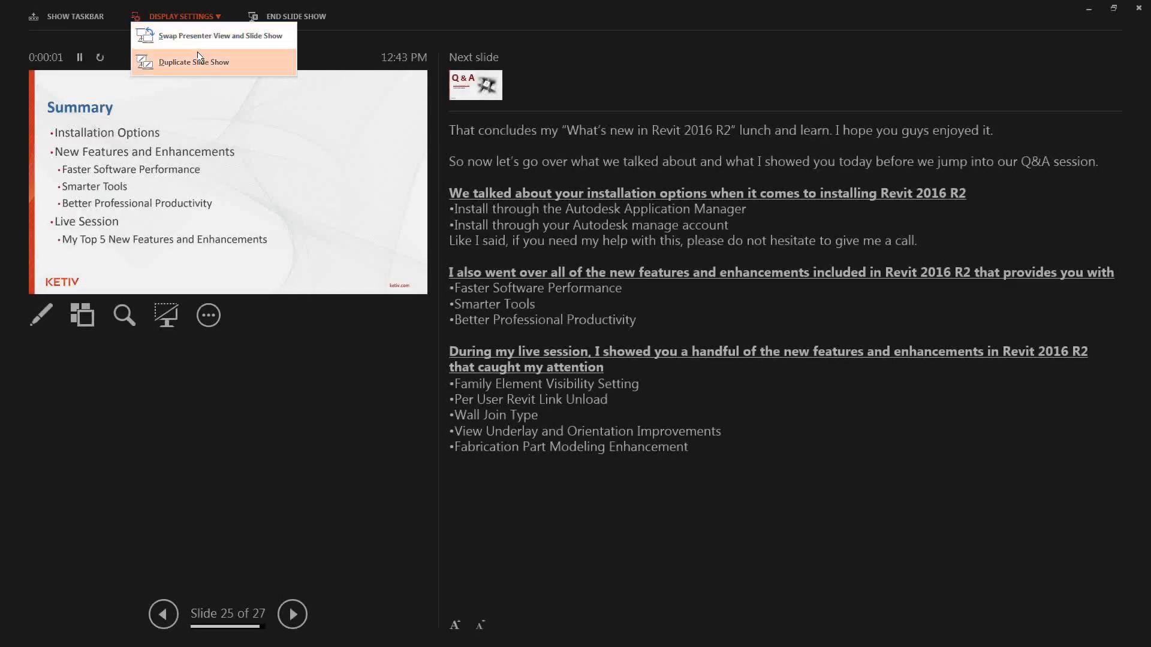
pyautogui.click(199, 34)
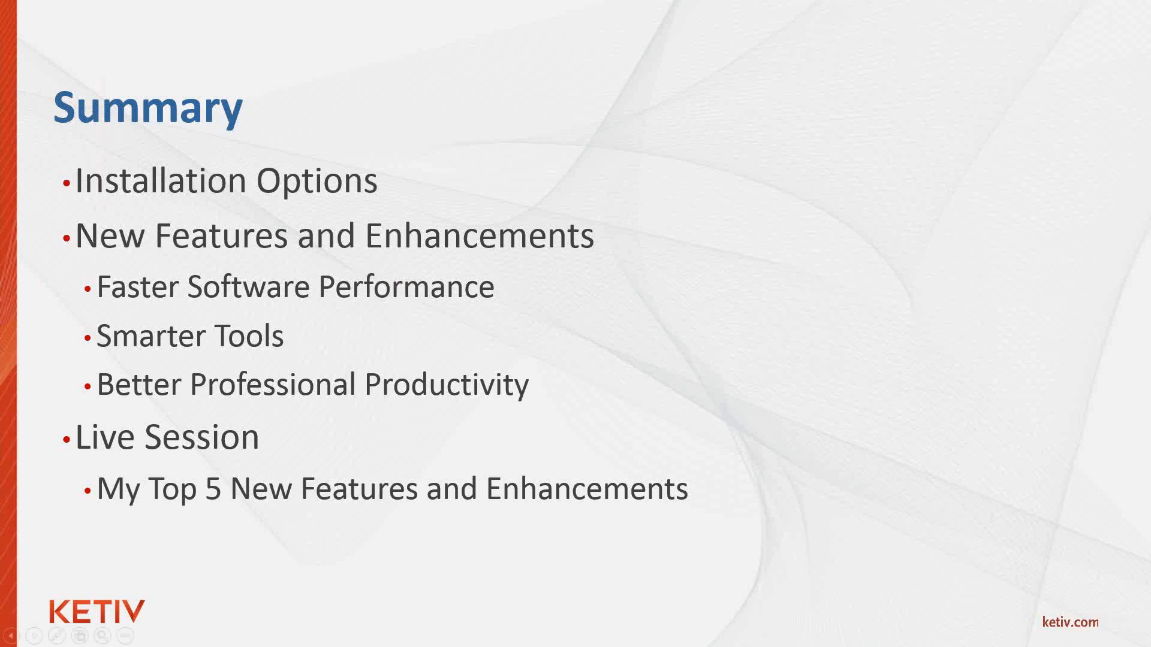